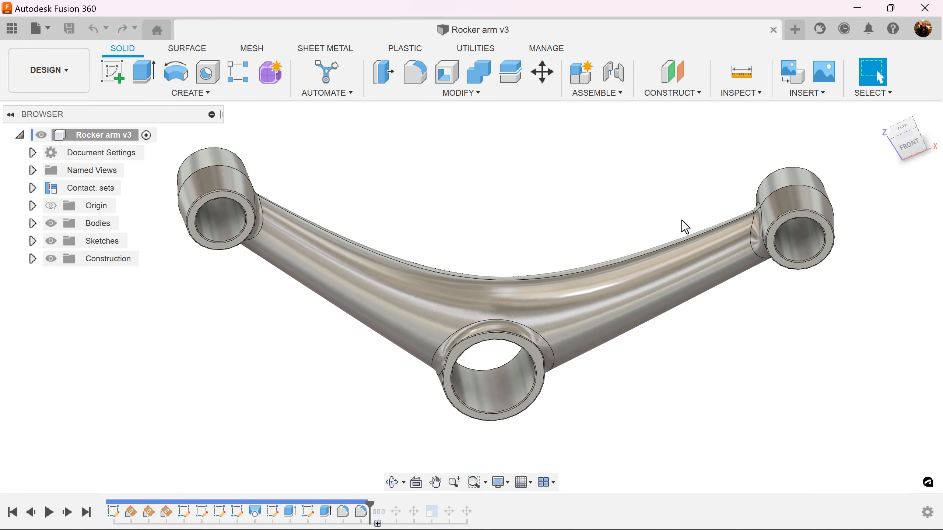
Create a new design document and check the active unit type in its document settings, keeping millimeters
double_click(797, 28)
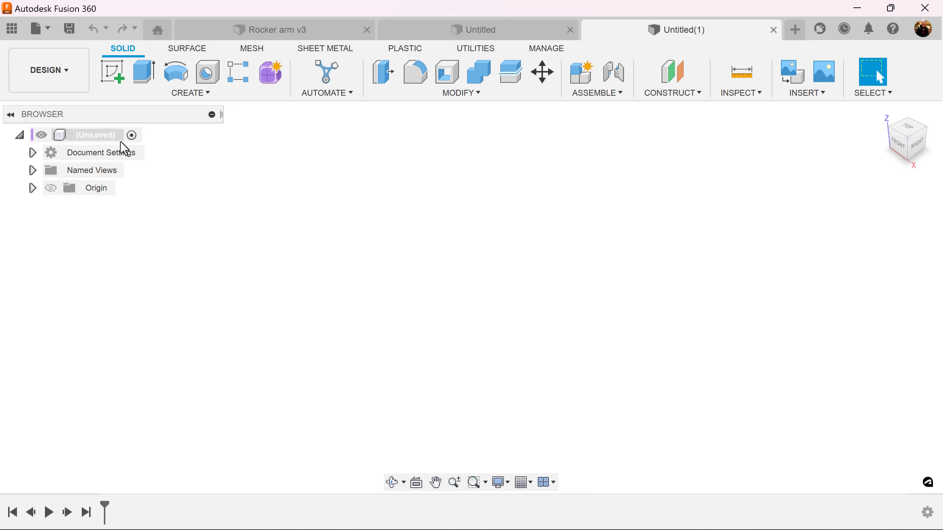
click(34, 153)
mouse_move(88, 174)
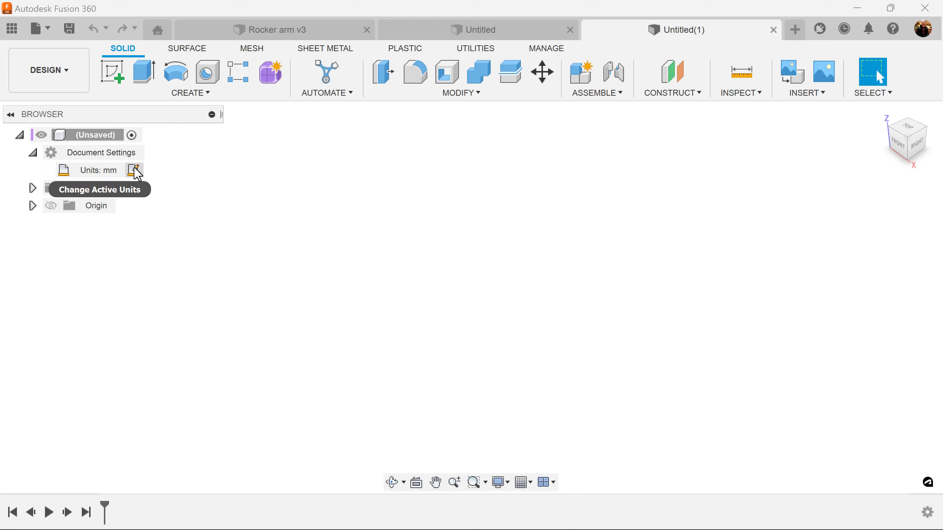
click(135, 171)
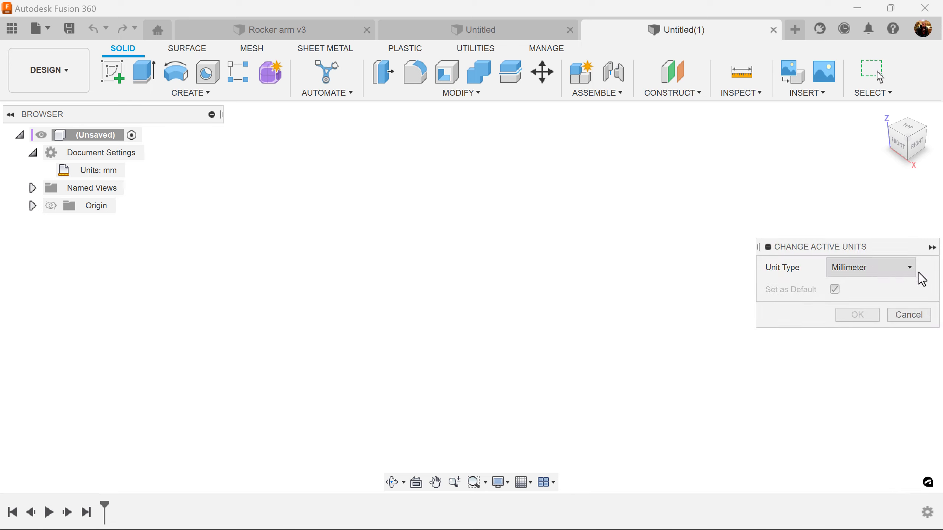
click(911, 315)
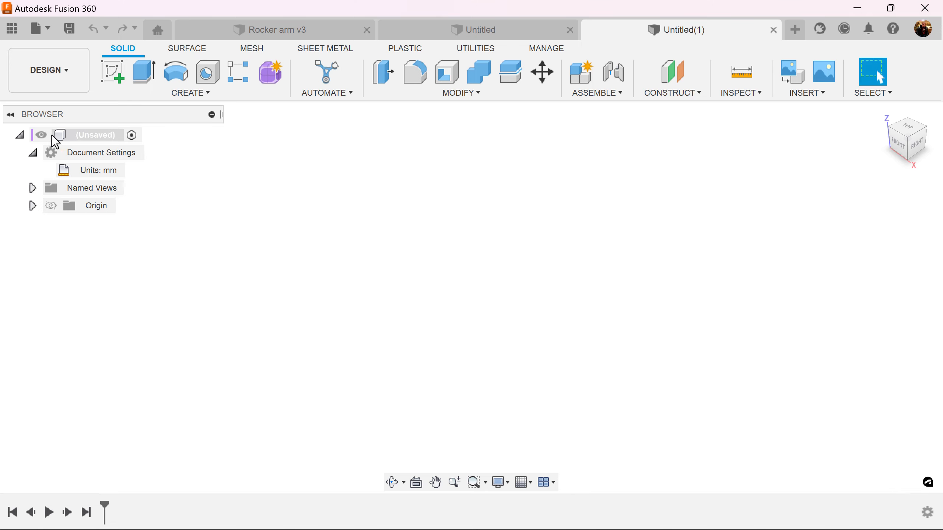
click(33, 153)
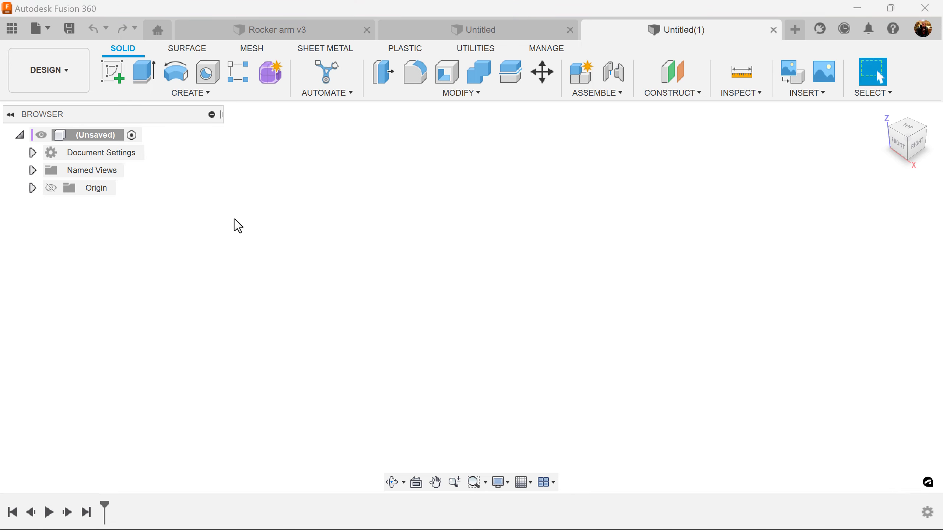
Create a new internal standard component named Rocker Arm under the root component and make it active
right_click(108, 143)
click(123, 147)
drag(899, 337, 568, 336)
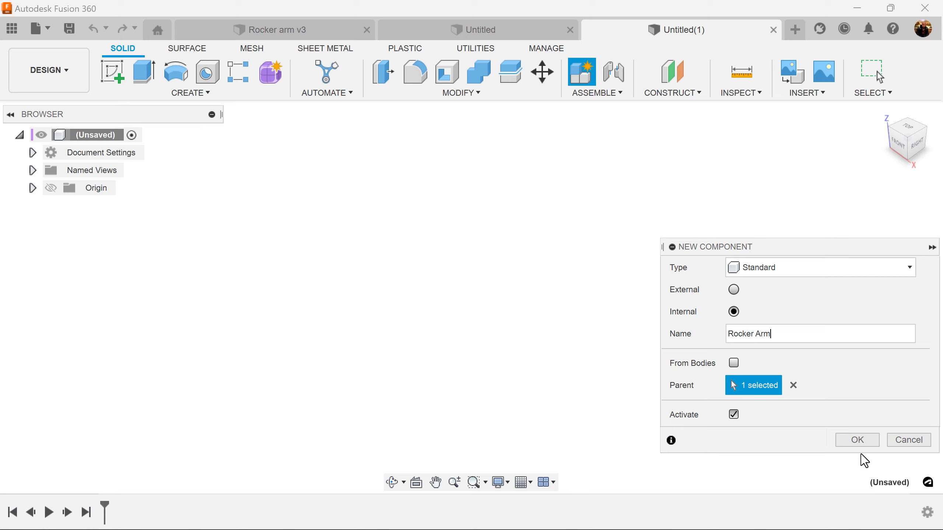
click(863, 439)
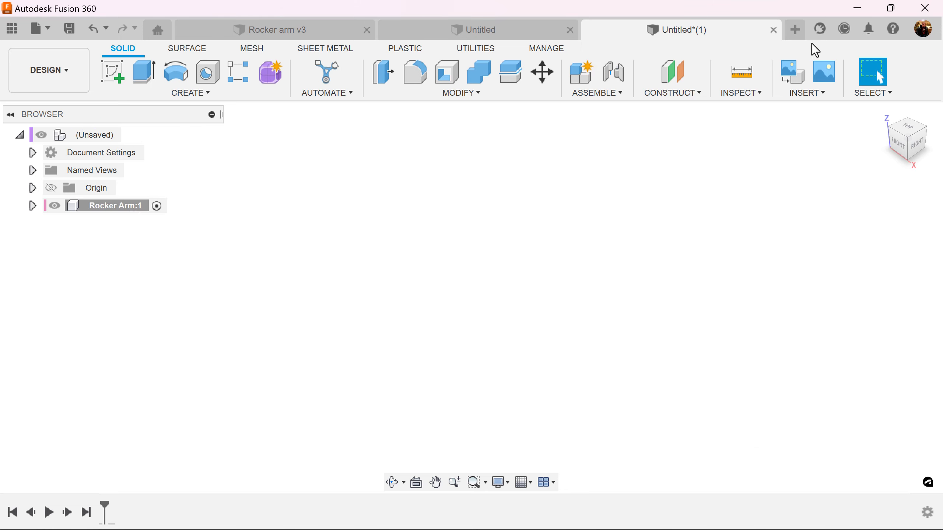
Start a sketch on the front XZ origin plane and set the linetype to construction
click(902, 151)
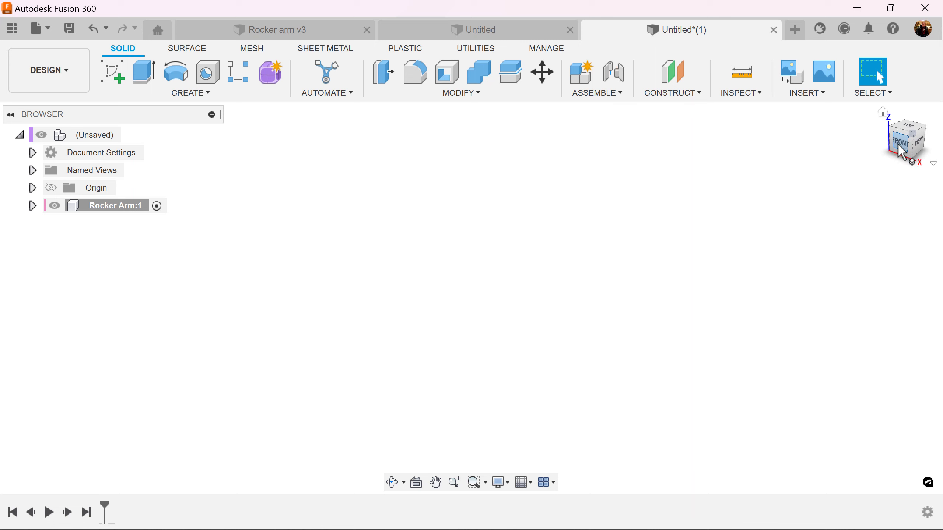
click(112, 73)
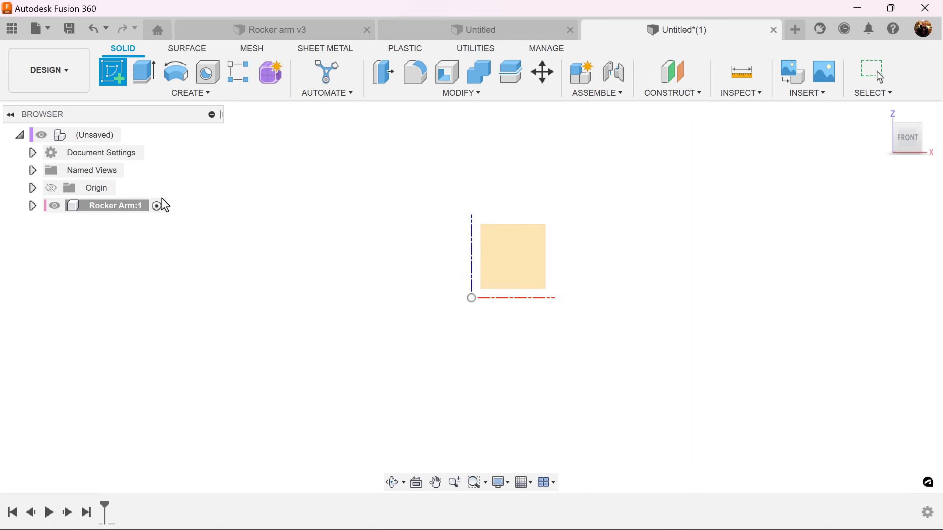
click(507, 267)
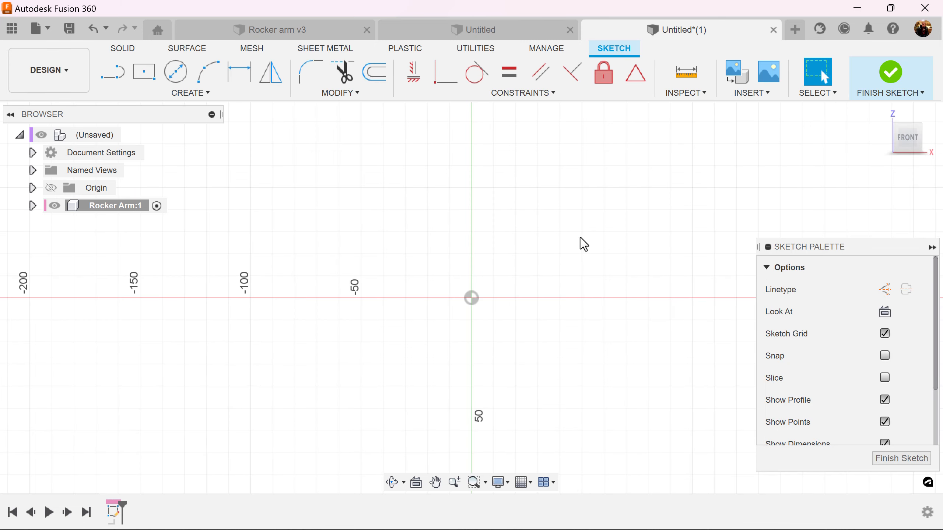
scroll(570, 309, down, 3)
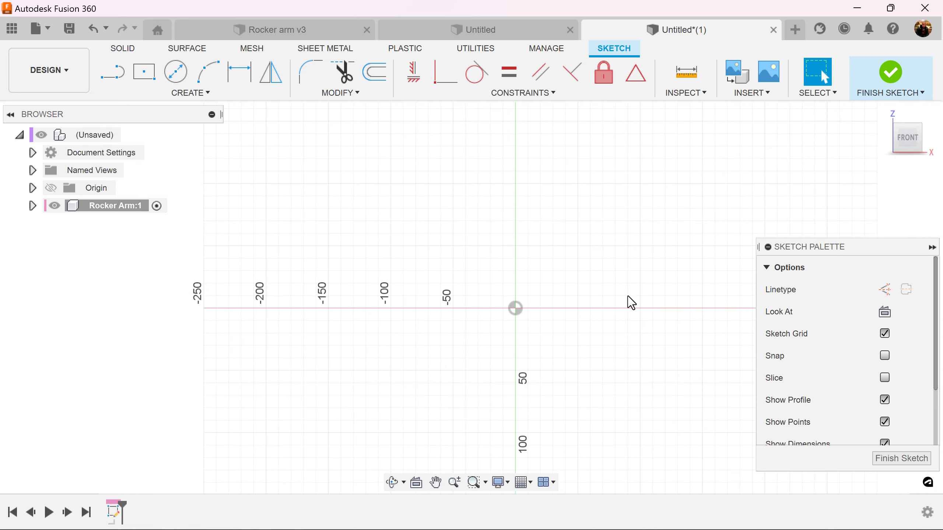
click(885, 290)
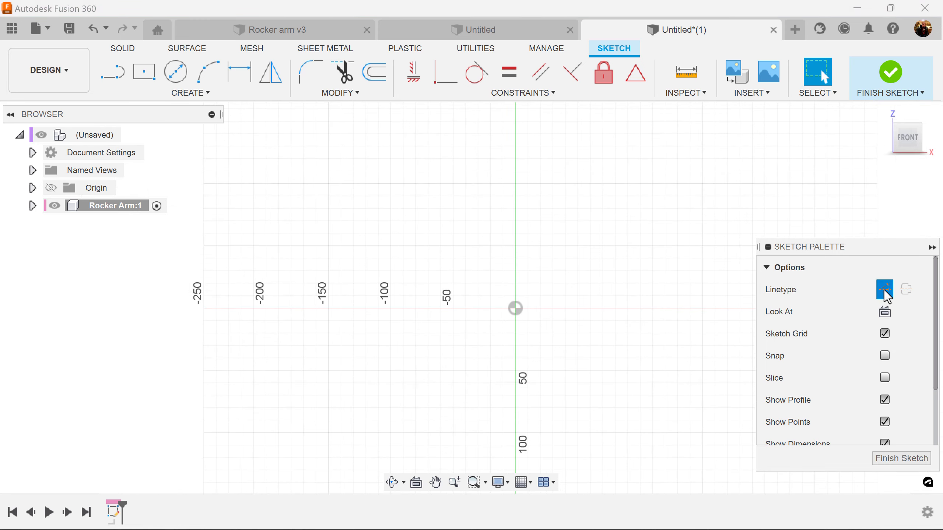
Draw a construction circle with a 63.5 mm diameter centred on the origin
click(175, 71)
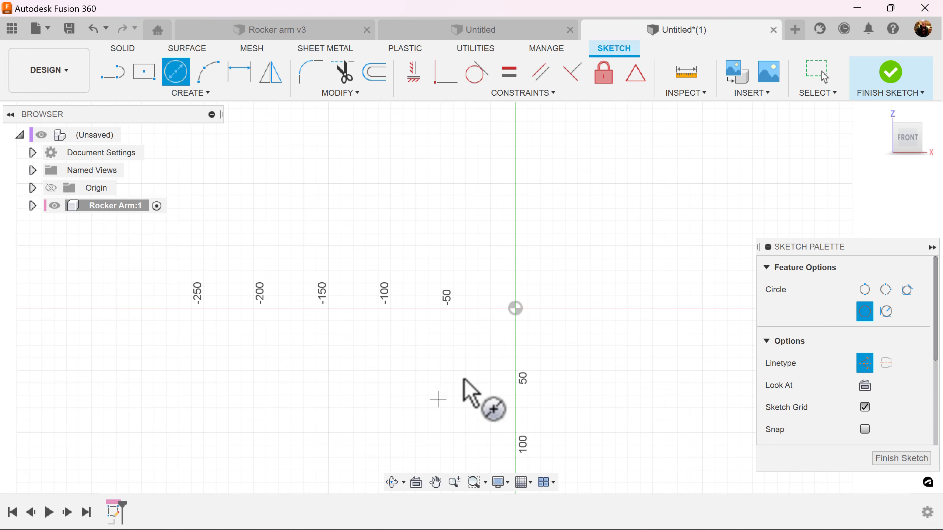
click(515, 308)
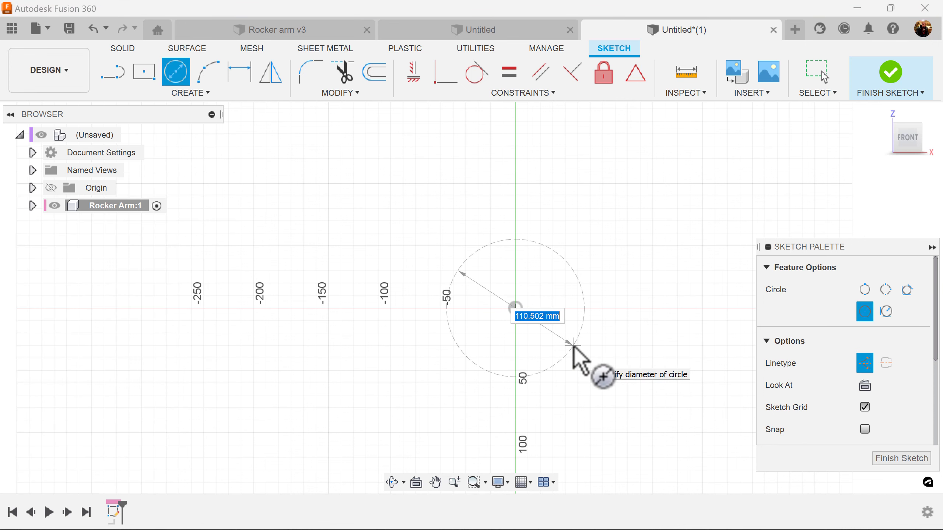
text(63.5)
key(Return)
key(Escape)
Draw a 254 mm horizontal construction line from the origin along the positive X axis
scroll(580, 351, down, 3)
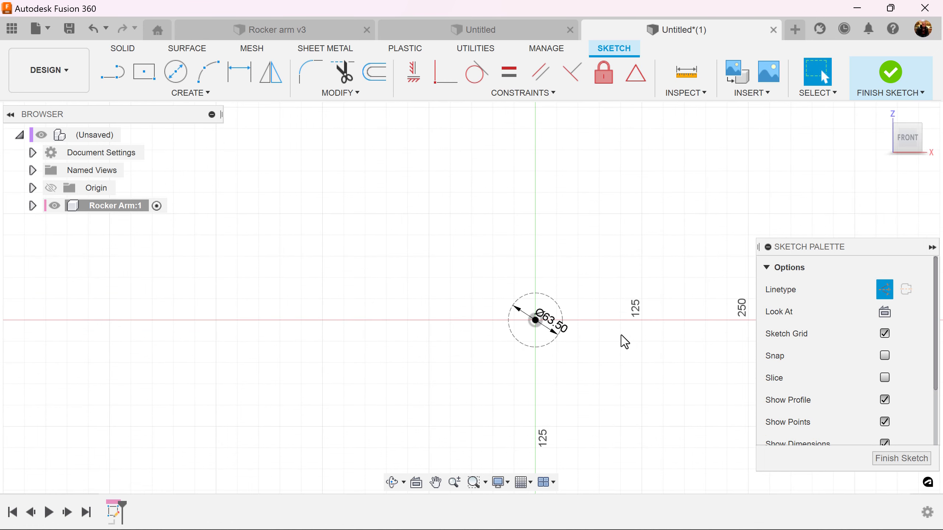
middle_drag(622, 341, 476, 365)
click(122, 73)
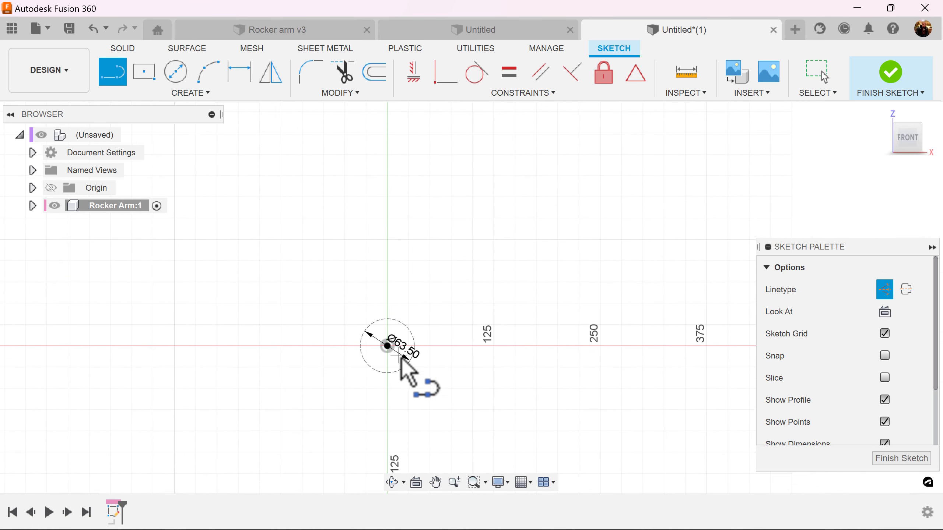
click(387, 346)
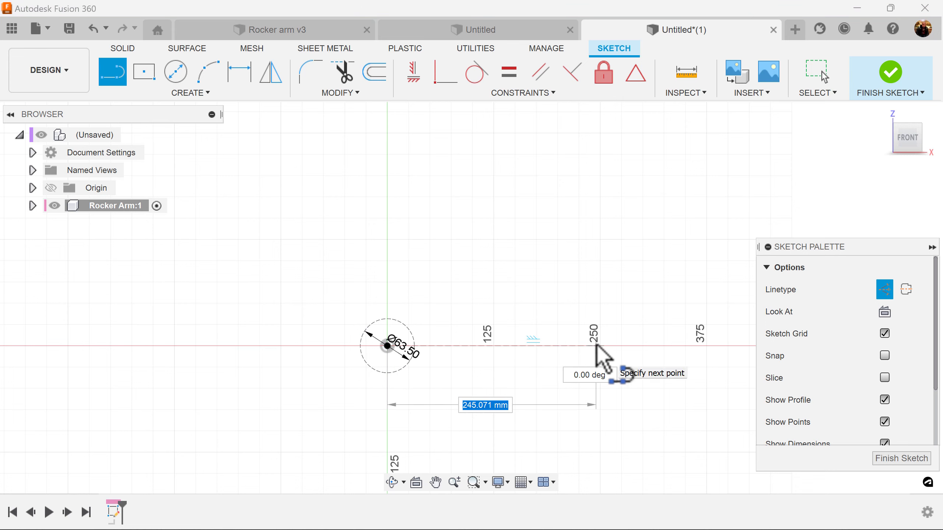
text(254)
key(Return)
key(Escape)
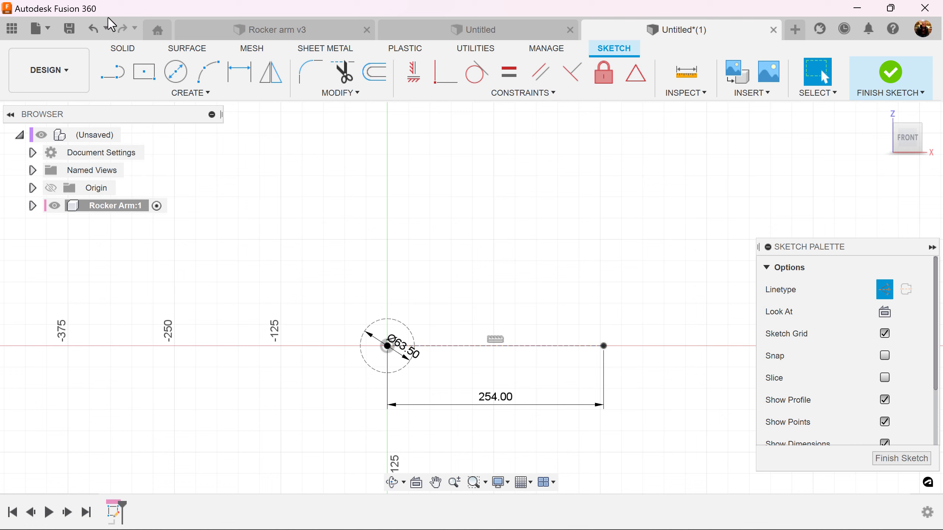
Draw a second 254 mm construction line from the origin, sloping up toward negative X at about 139 degrees
click(112, 72)
click(387, 346)
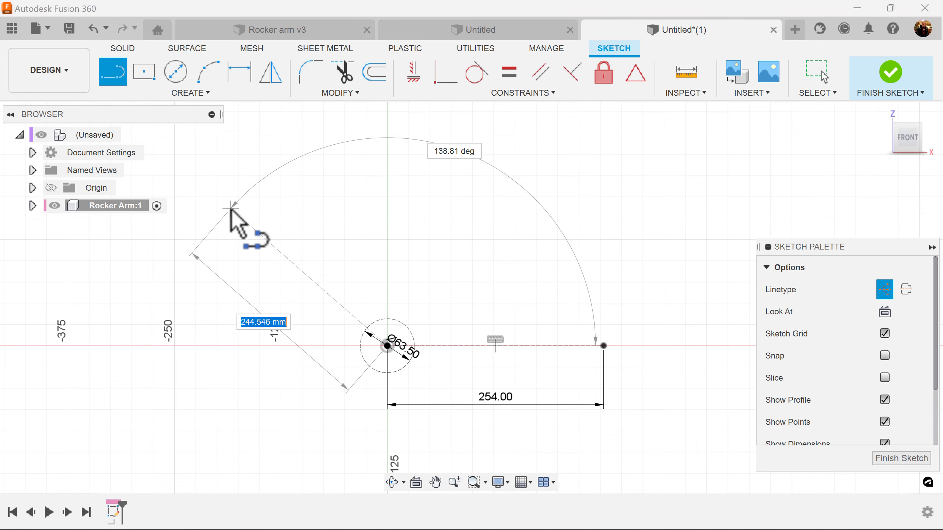
text(254)
key(Return)
key(Escape)
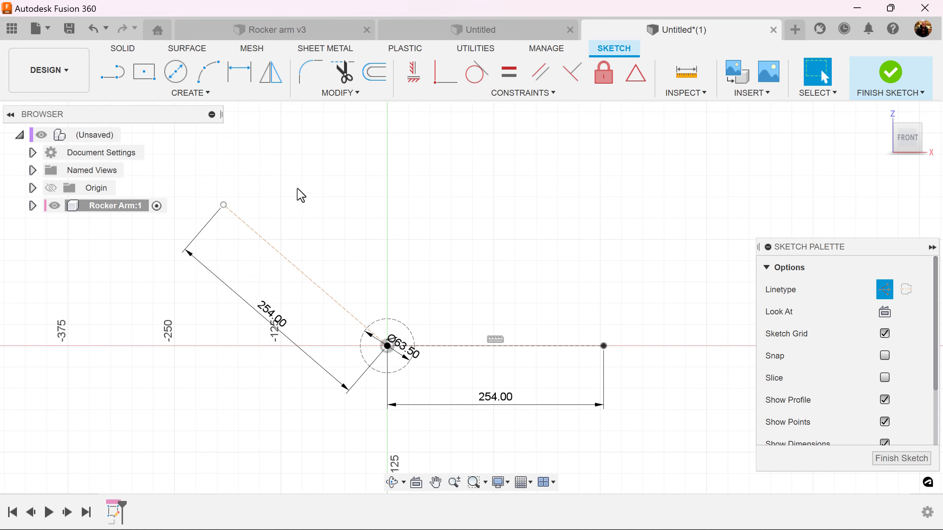
Dimension the angle between the two construction lines at 120 degrees
click(239, 72)
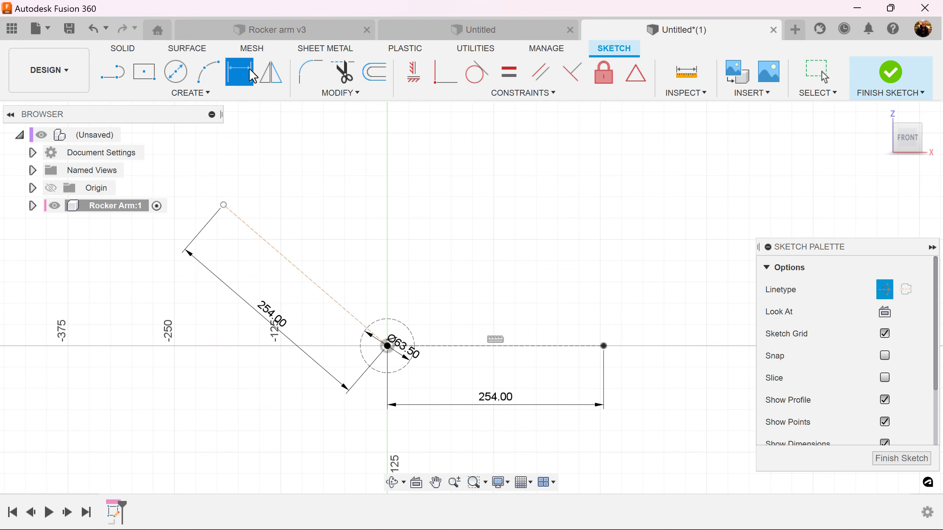
click(340, 307)
click(446, 347)
click(440, 309)
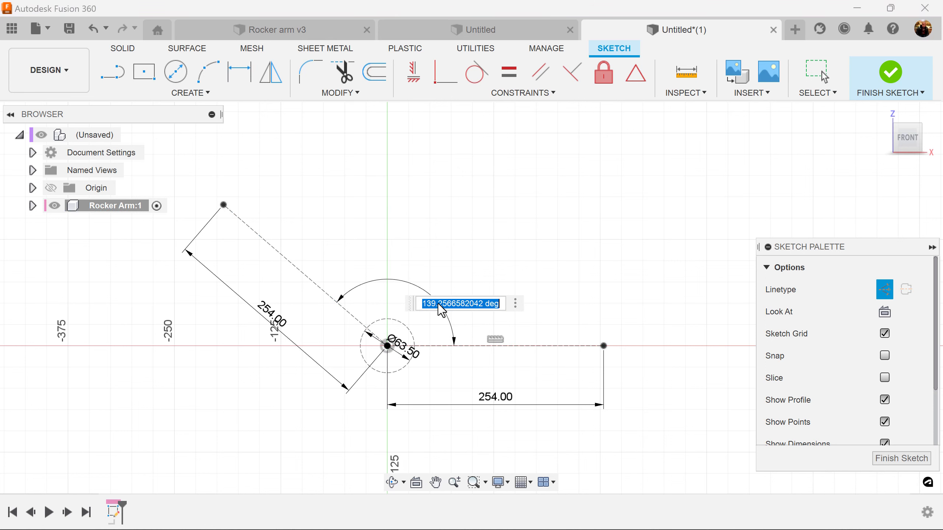
text(120)
key(Return)
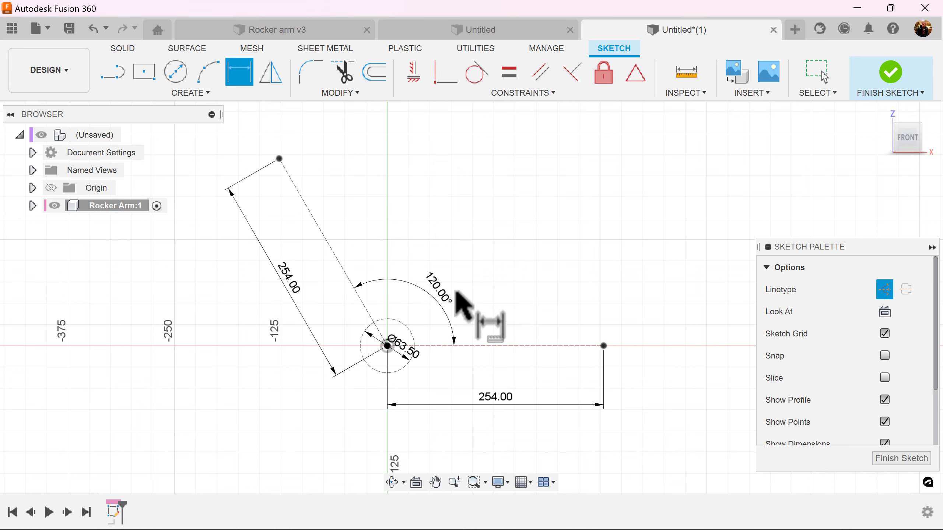
Draw a 38.1 mm diameter construction circle centred on the far end of the horizontal line
middle_drag(452, 256, 418, 274)
scroll(348, 223, up, 1)
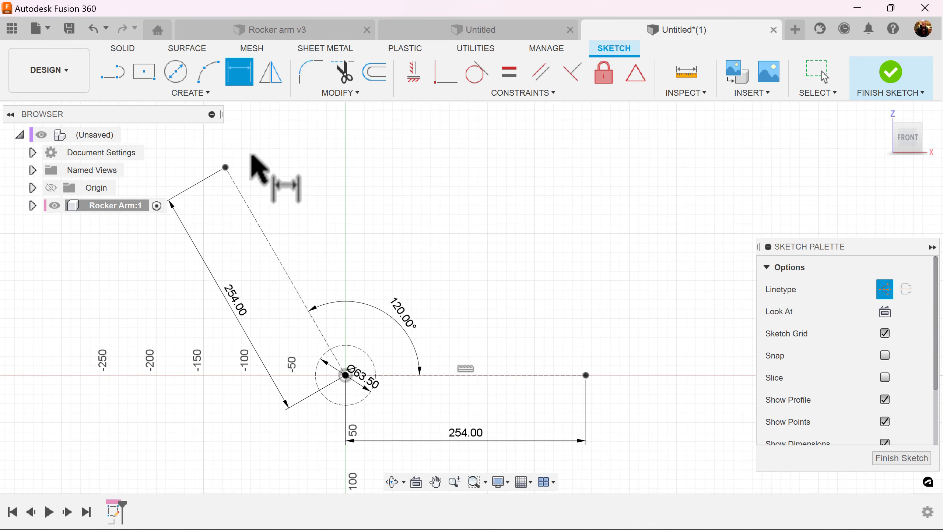
click(177, 73)
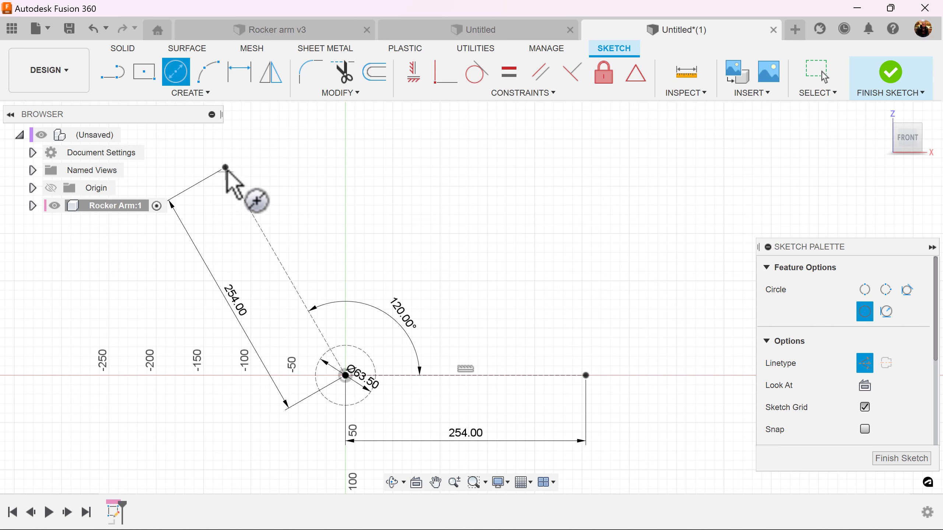
click(586, 376)
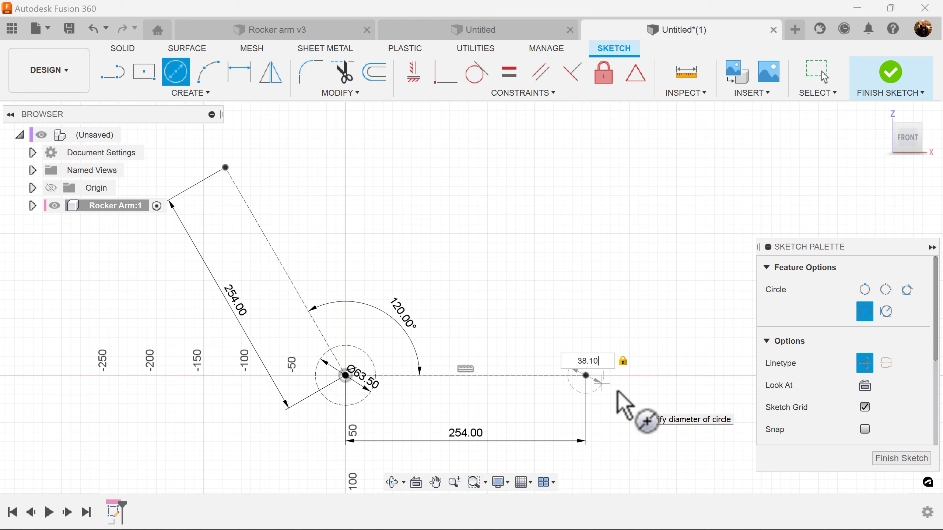
key(Return)
key(Escape)
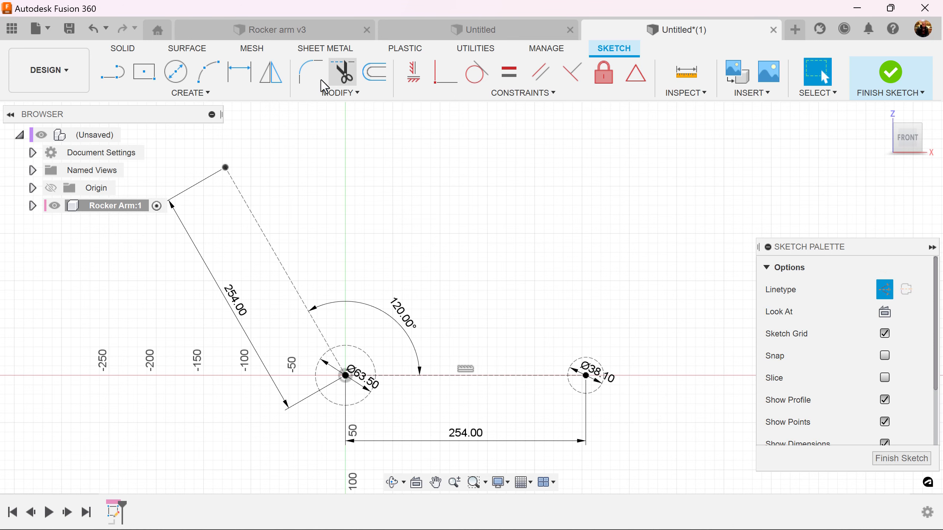
Draw a 38.1 mm diameter construction circle centred on the upper end of the angled line
click(176, 72)
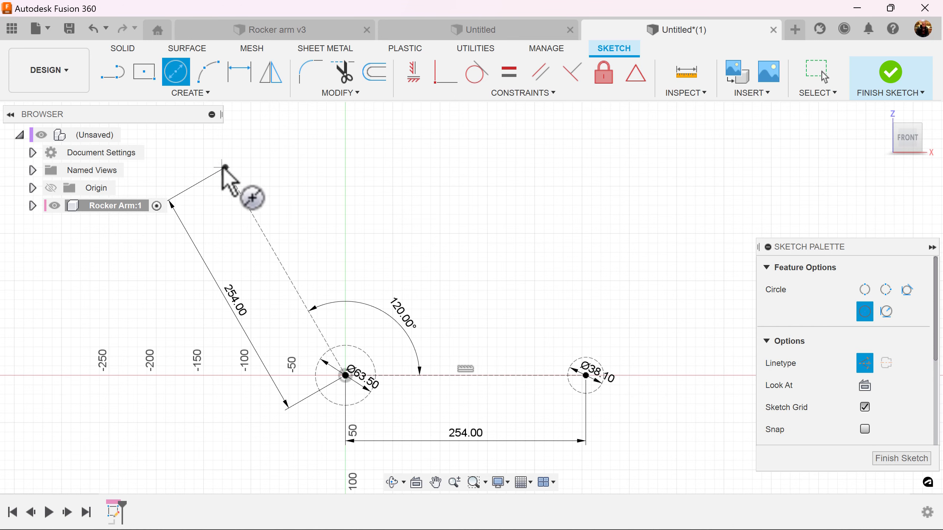
key(Escape)
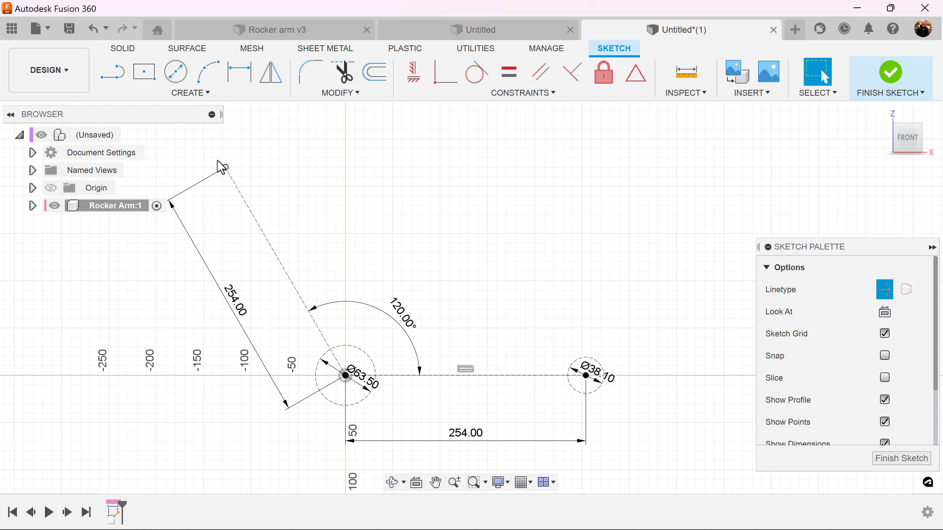
click(183, 74)
click(226, 168)
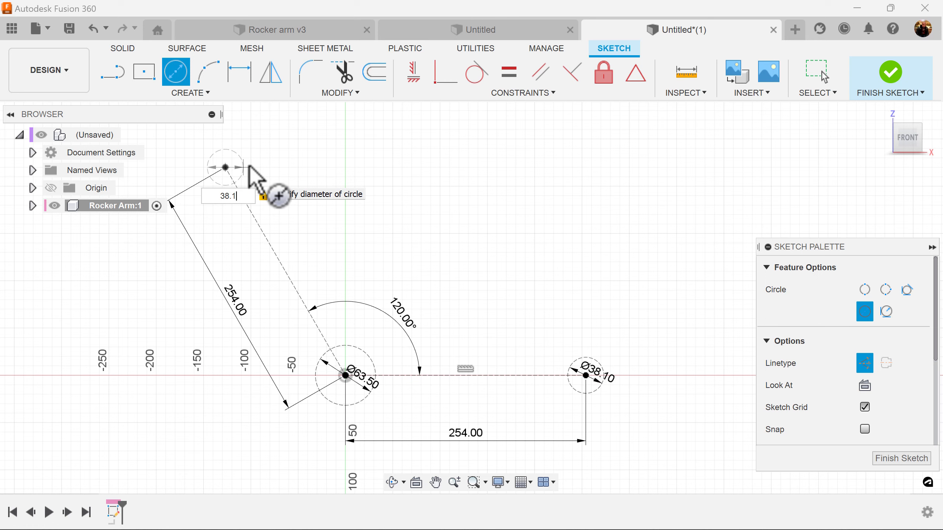
text(38.1)
key(Return)
key(Escape)
Move the diameter dimension of the circle on the angled line outside and above that circle
middle_drag(458, 216, 520, 200)
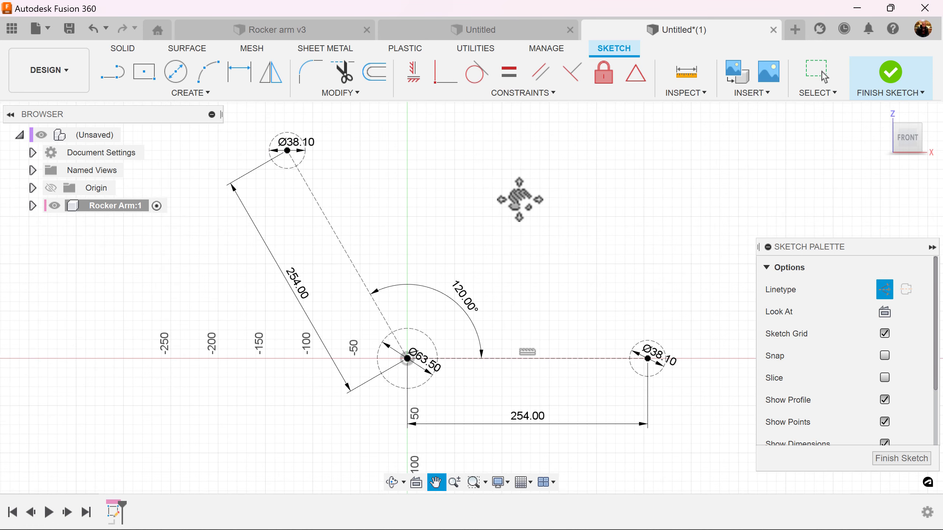
scroll(355, 172, up, 4)
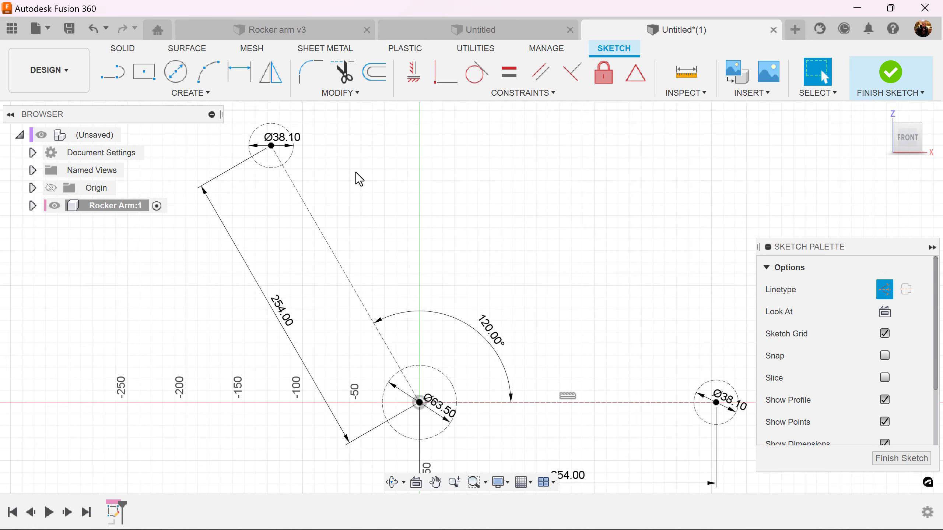
middle_drag(379, 165, 422, 286)
scroll(286, 204, up, 3)
scroll(290, 211, up, 3)
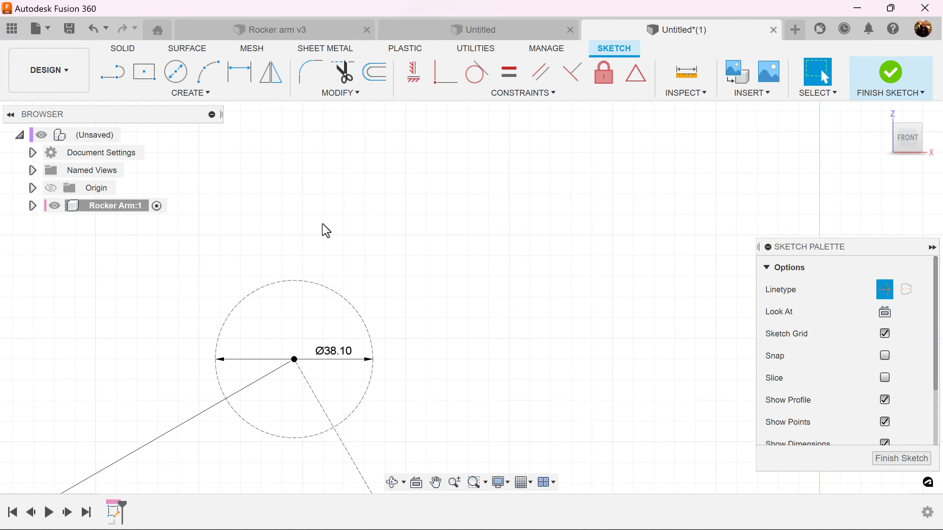
drag(345, 362, 257, 251)
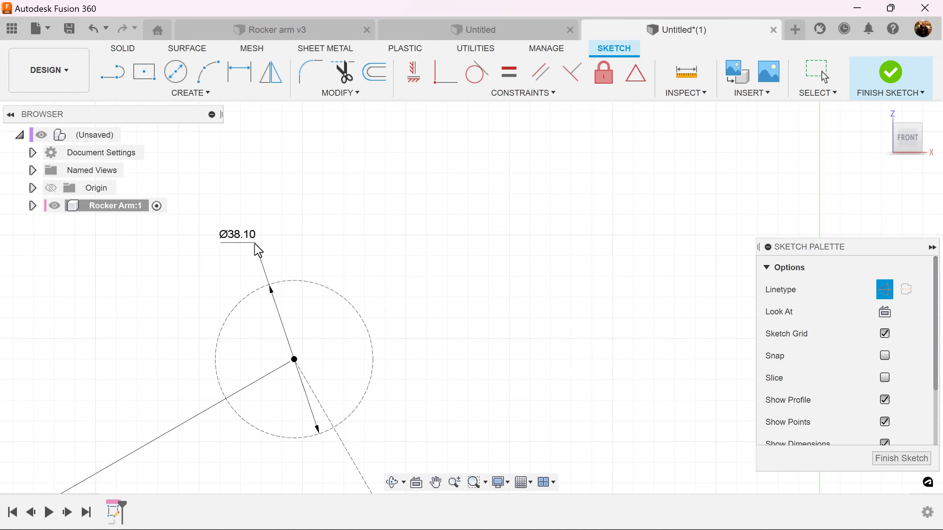
drag(304, 230, 310, 230)
Draw a construction line across the circle on the angled arm and make it coincident with that circle's centre
click(109, 72)
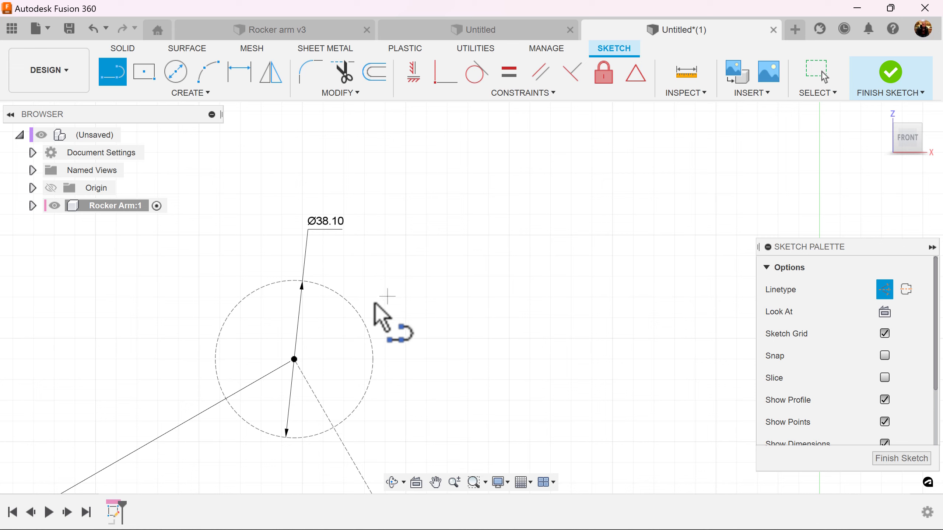
click(359, 316)
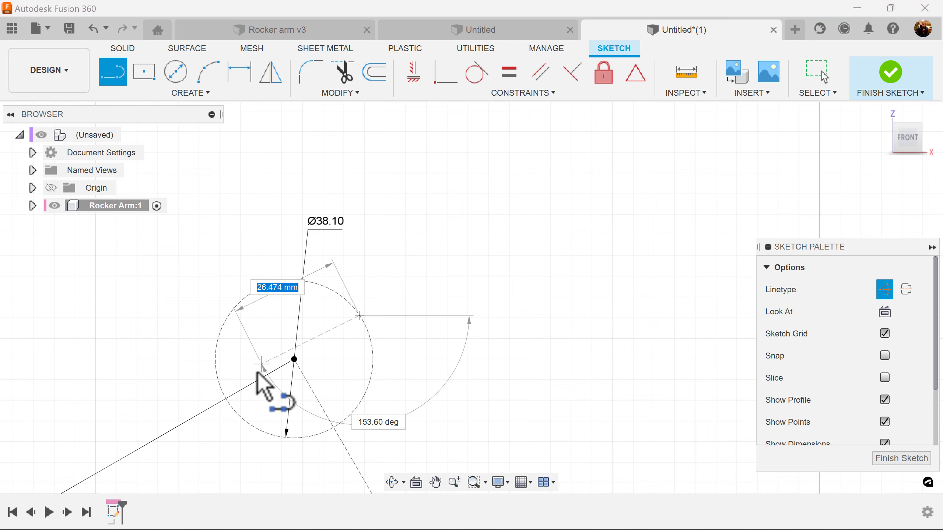
double_click(224, 392)
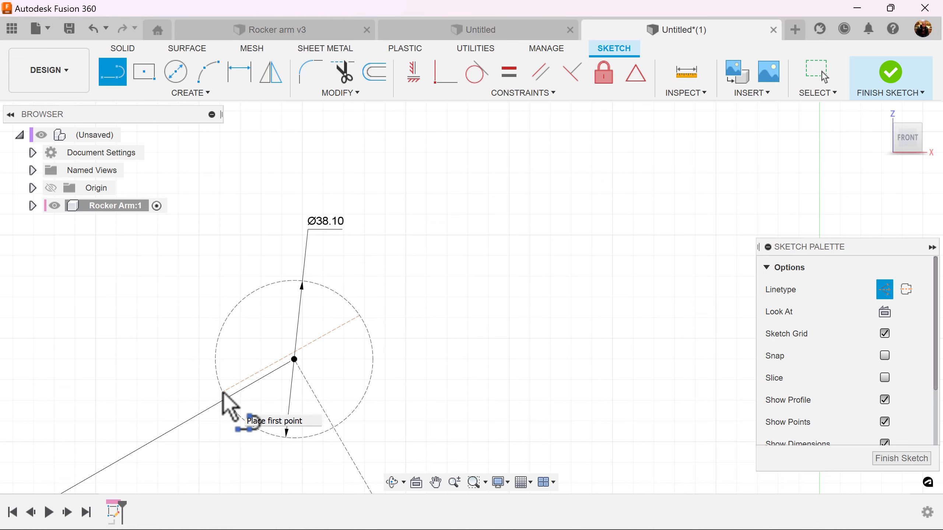
click(452, 78)
click(345, 326)
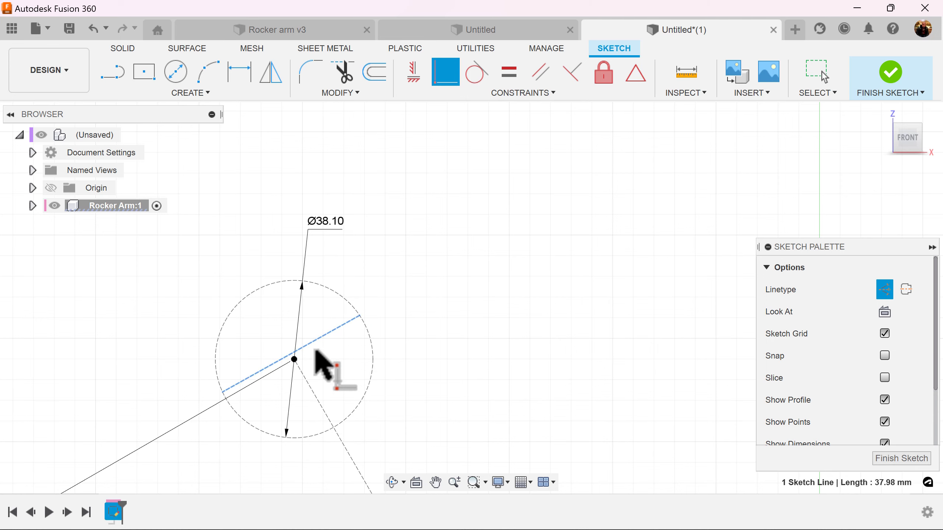
click(294, 359)
Constrain the line across that circle perpendicular to the angled construction line
middle_drag(484, 348, 477, 320)
click(585, 80)
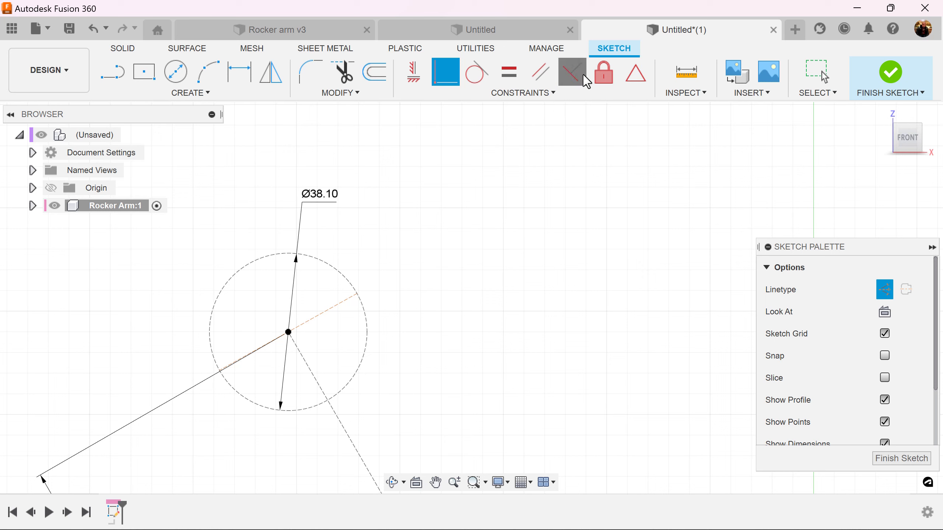
click(343, 303)
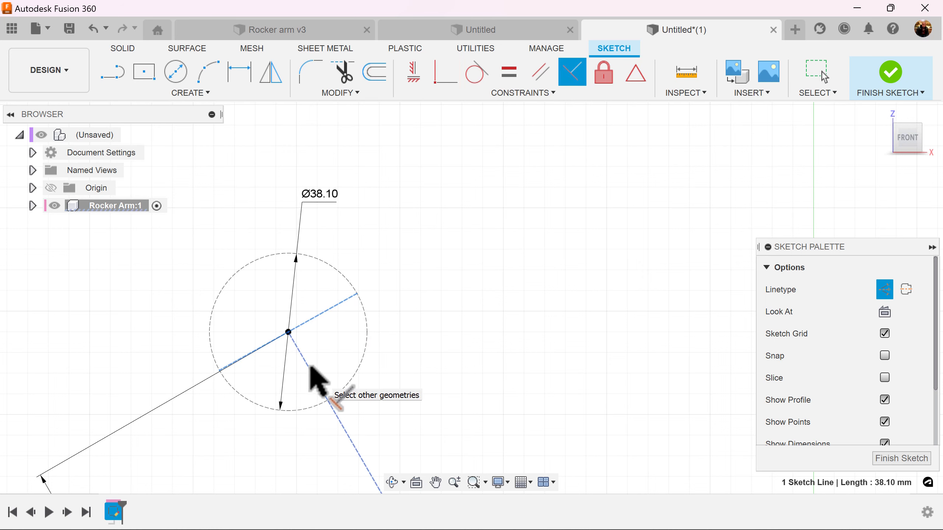
click(311, 366)
Draw a near-vertical construction line across the circle on the horizontal arm and make it coincident with that circle's centre
scroll(401, 388, down, 5)
middle_drag(602, 380, 463, 174)
scroll(483, 257, down, 2)
scroll(628, 320, up, 6)
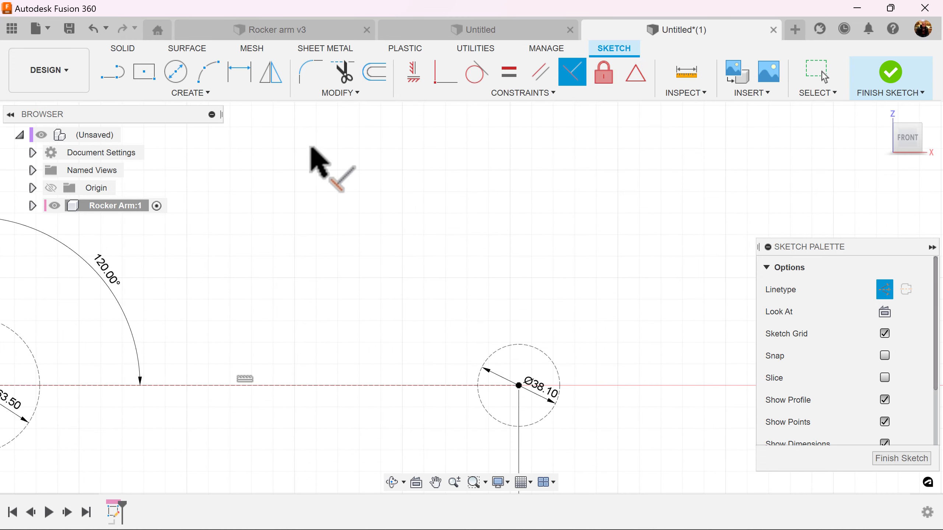
click(112, 71)
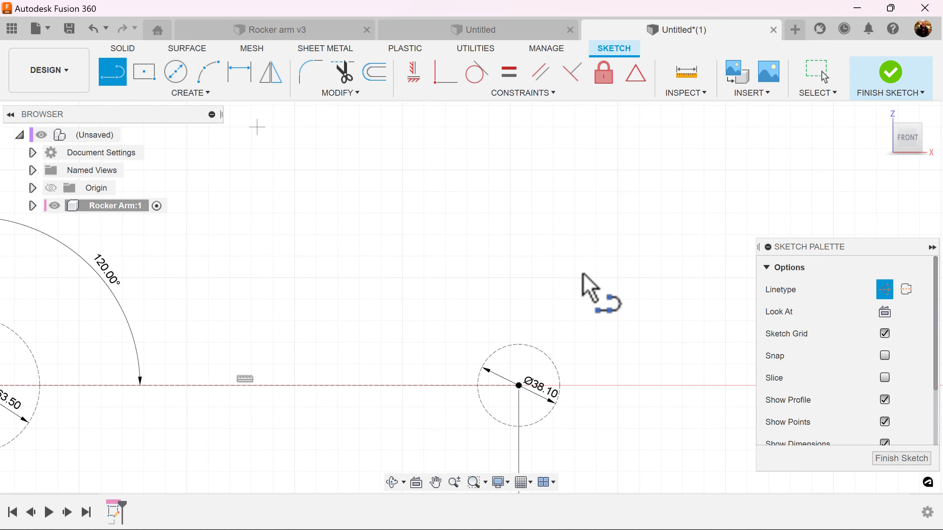
click(523, 345)
double_click(533, 424)
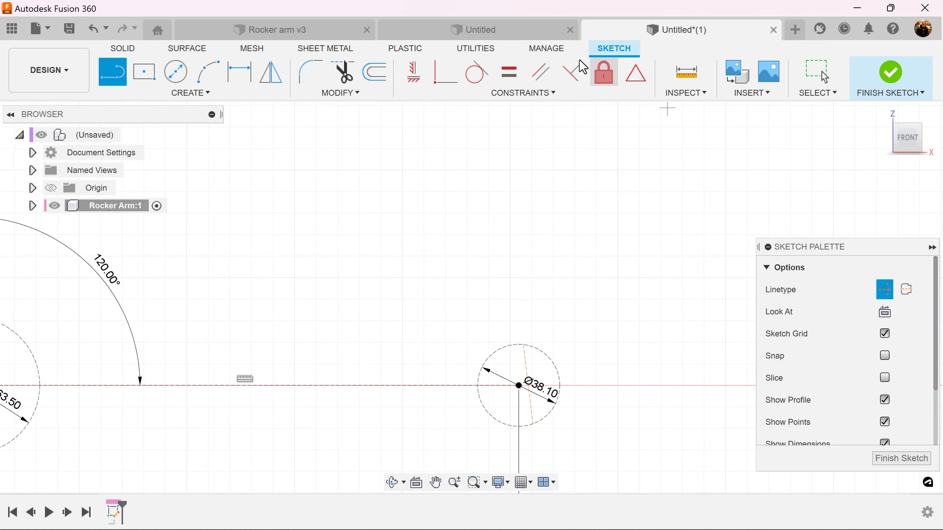
click(445, 86)
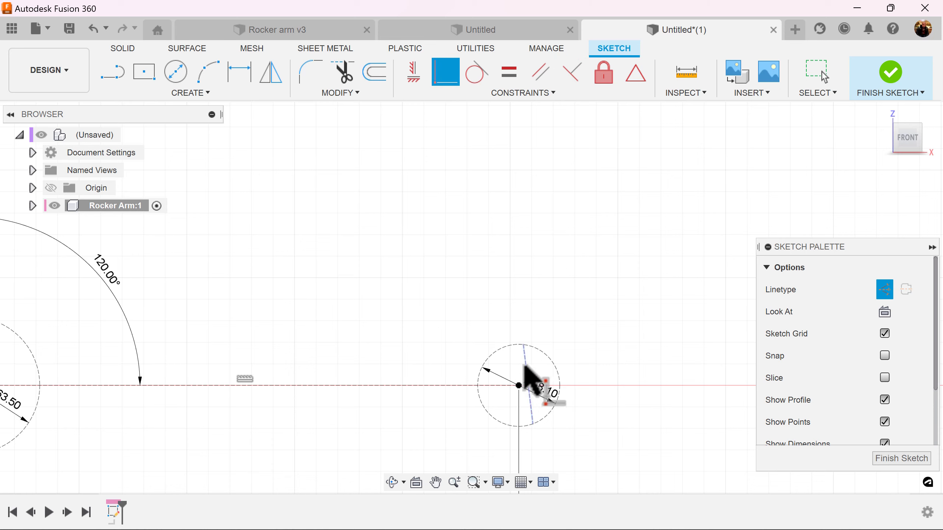
click(525, 384)
click(519, 386)
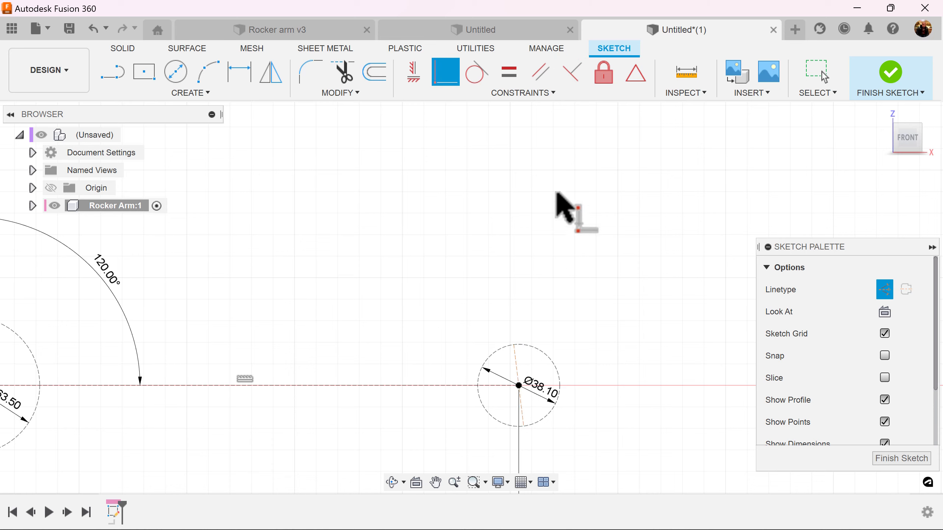
Constrain the line across the horizontal arm's end circle perpendicular to the horizontal construction line
click(572, 73)
click(516, 363)
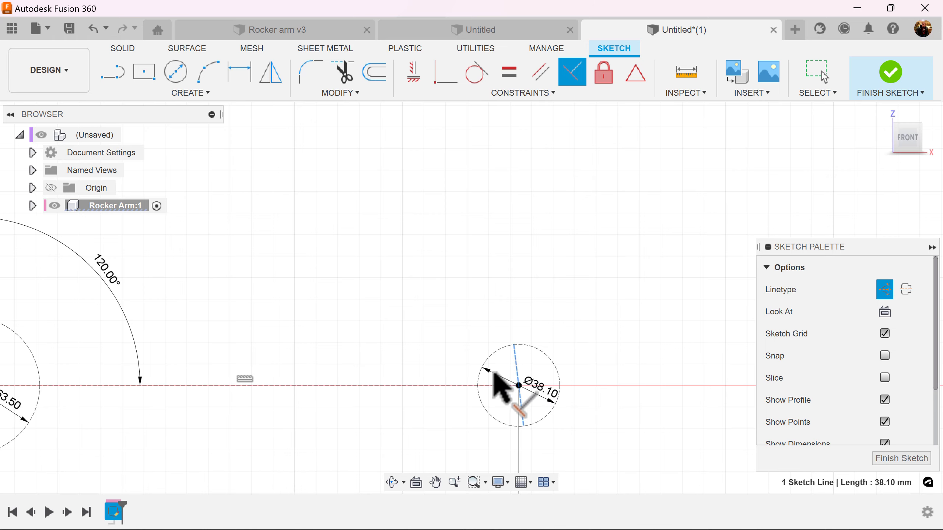
click(458, 386)
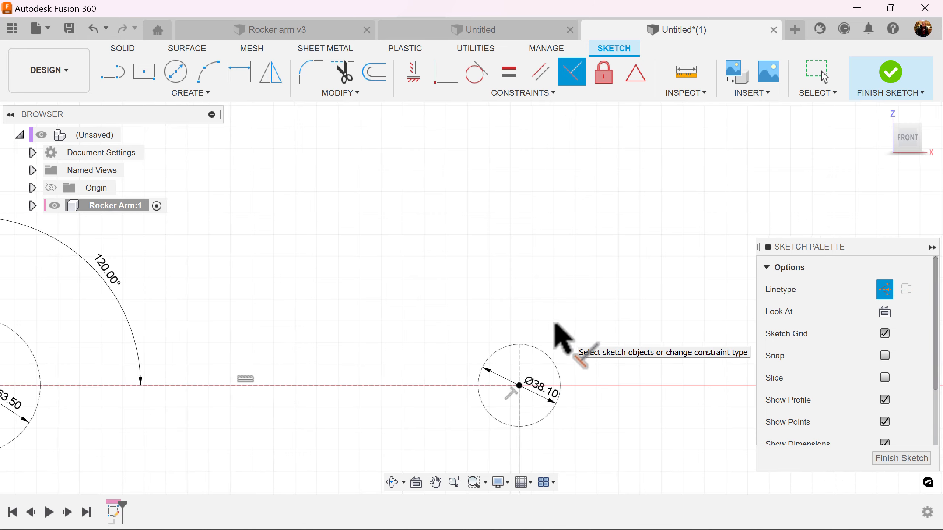
Draw a 65 mm construction line from the 63.5 mm circle's centre, rising between the two arms at about 48 degrees
key(F6)
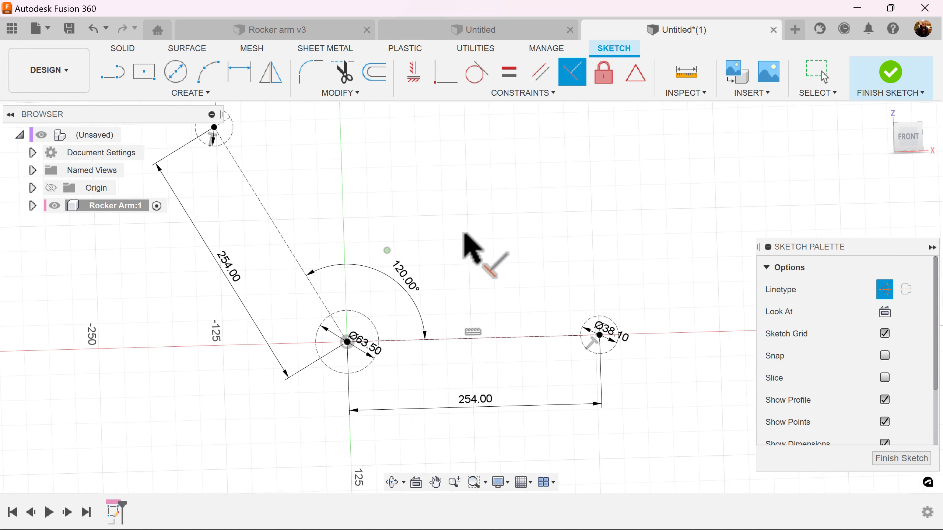
mouse_move(517, 256)
shift+middle_down()
mouse_move(530, 245)
mouse_move(453, 198)
shift+middle_up()
scroll(467, 203, up, 4)
scroll(453, 197, up, 3)
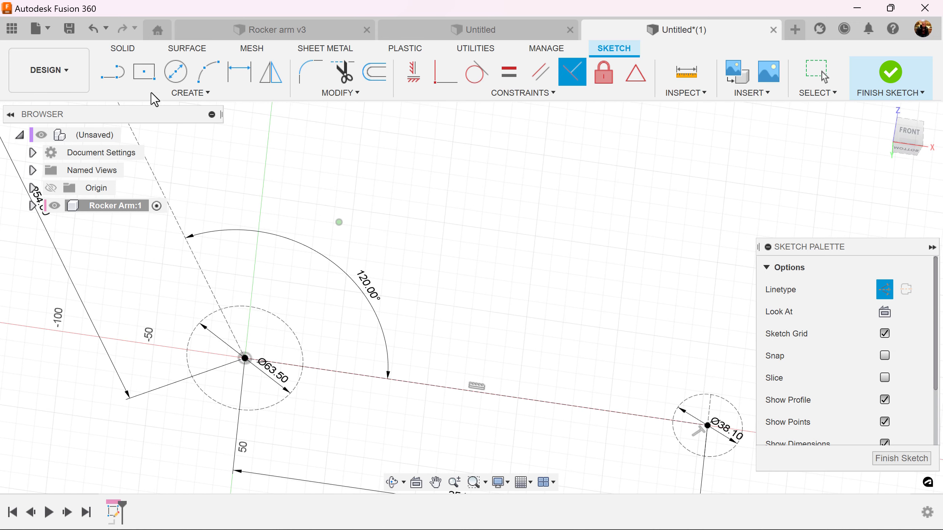
click(113, 73)
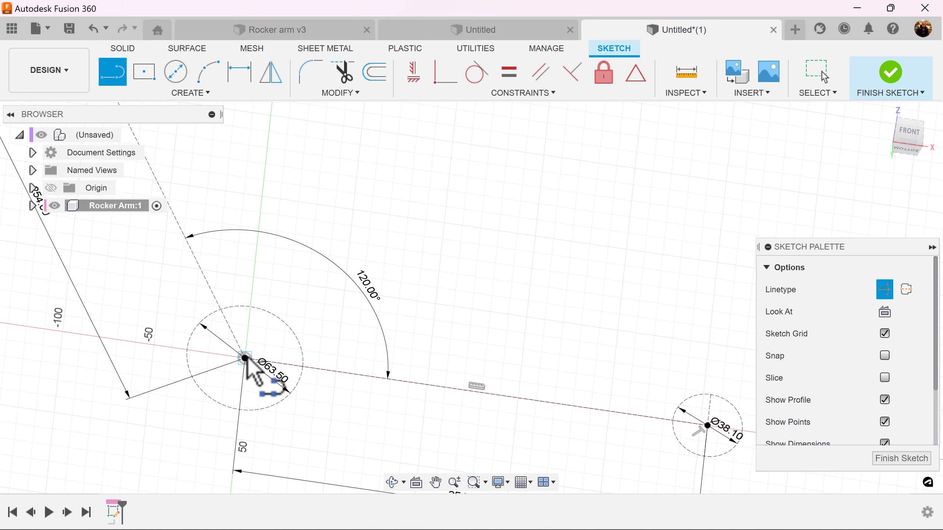
click(910, 138)
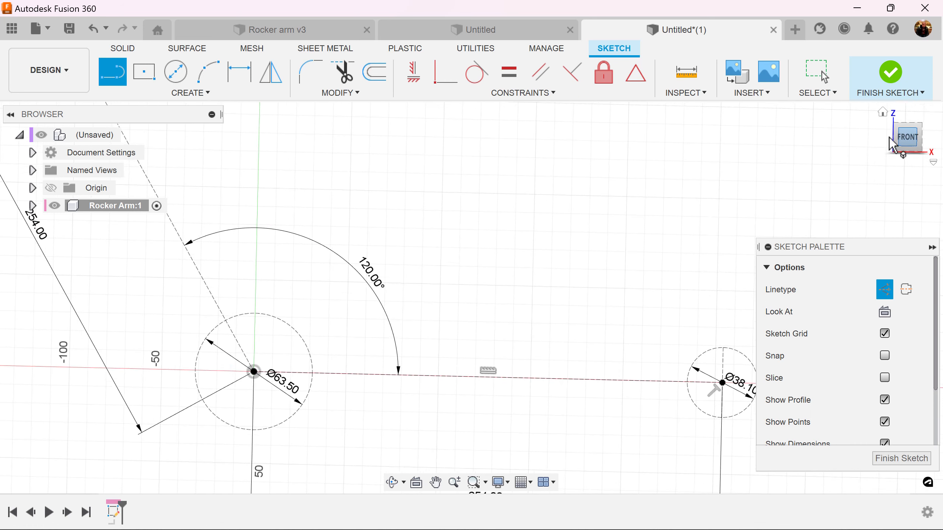
click(256, 372)
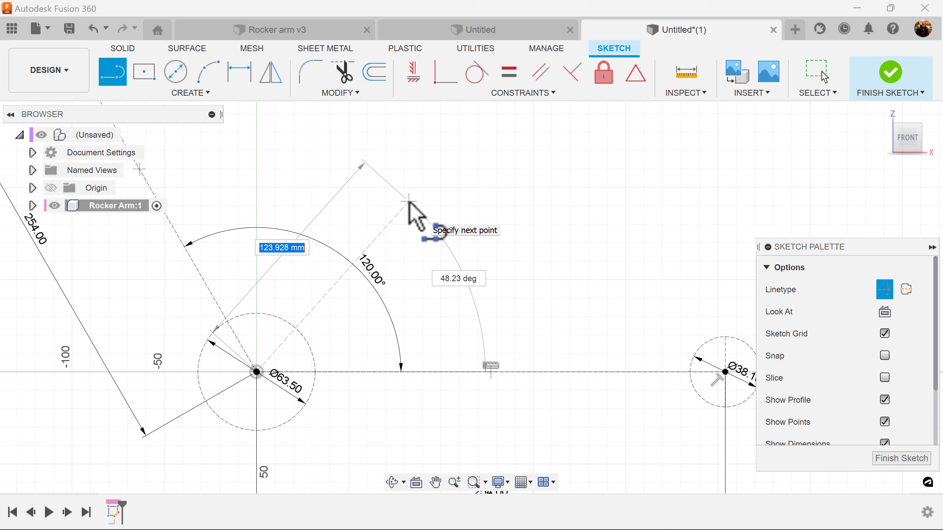
key(Tab)
key(Return)
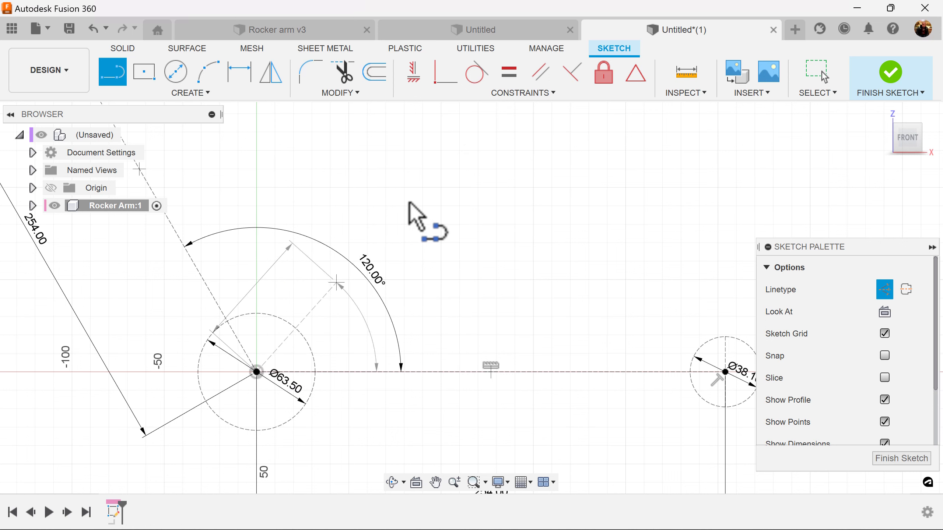
key(Escape)
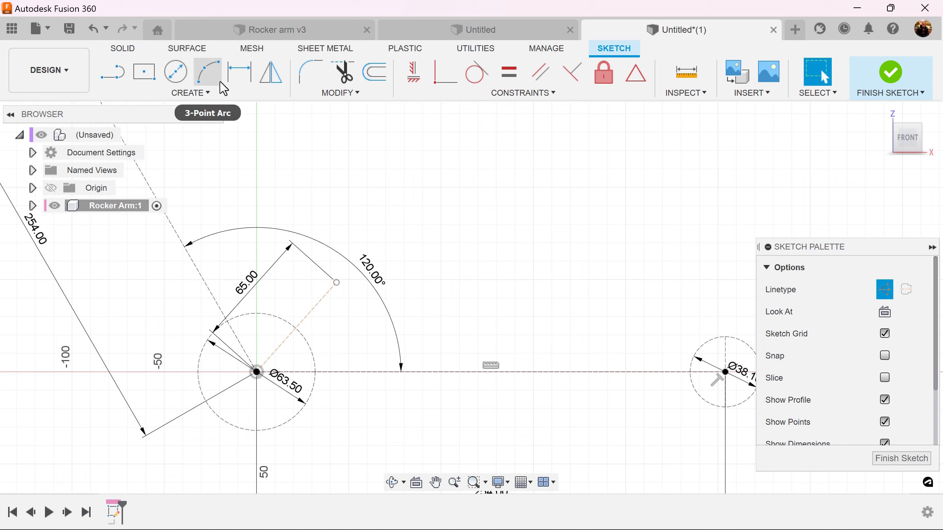
Dimension the angle between the 65 mm line and the horizontal construction line at 60 degrees
click(241, 79)
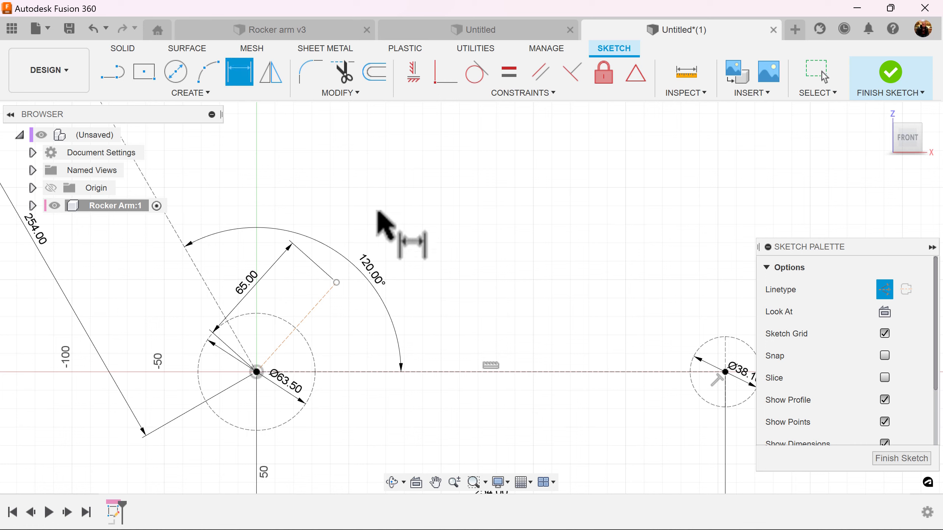
click(324, 300)
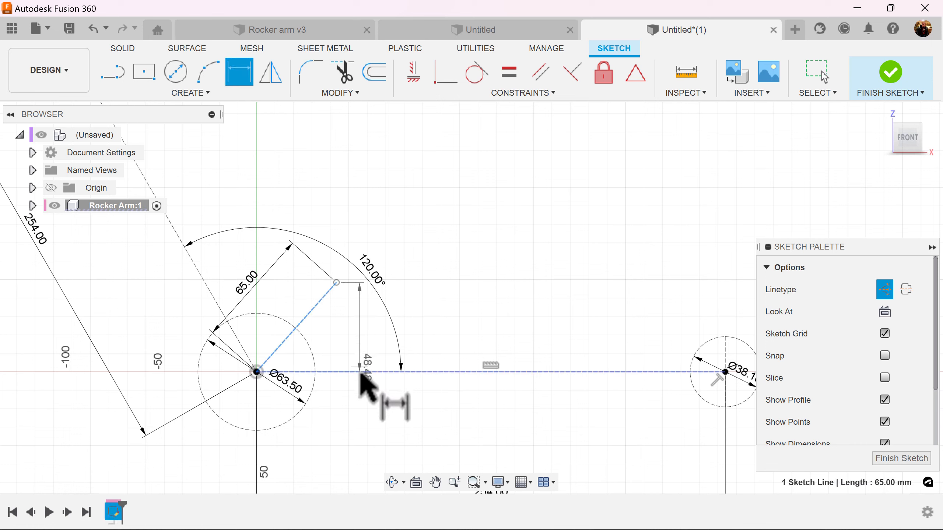
click(359, 372)
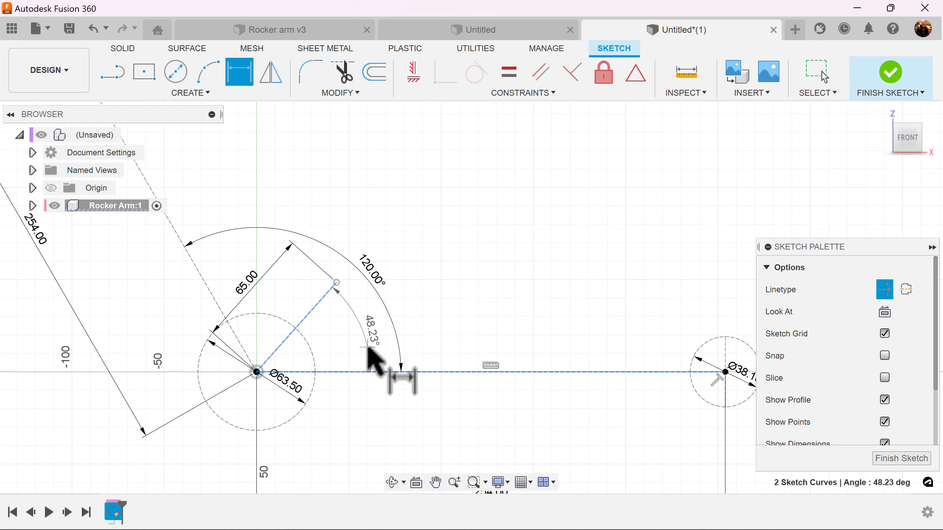
click(342, 343)
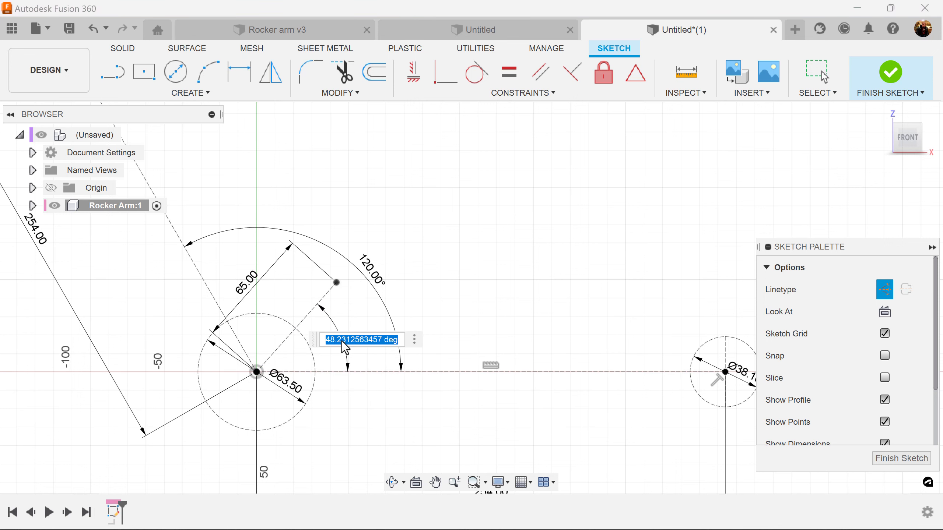
key(Return)
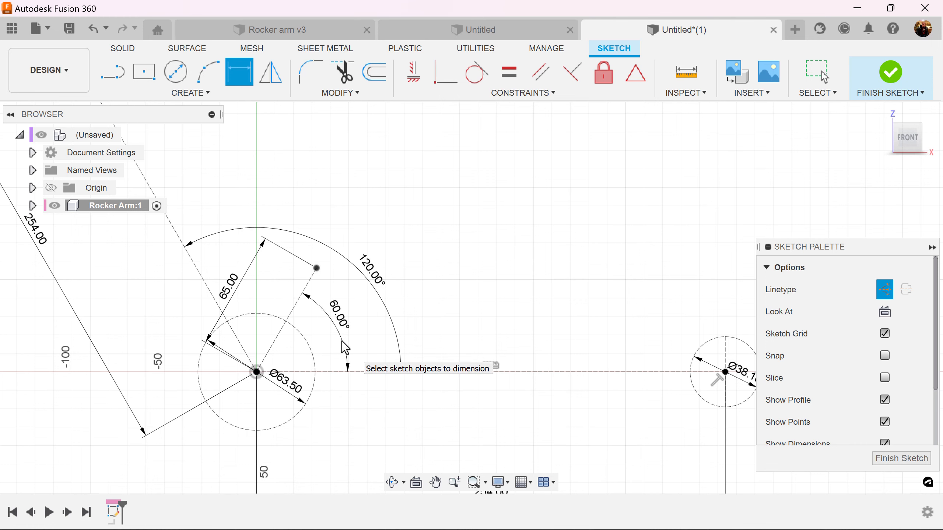
Draw a construction line from the 63.5 mm circle's centre down to its lower-left edge, roughly opposite the 65 mm line
scroll(516, 360, down, 3)
scroll(520, 368, down, 2)
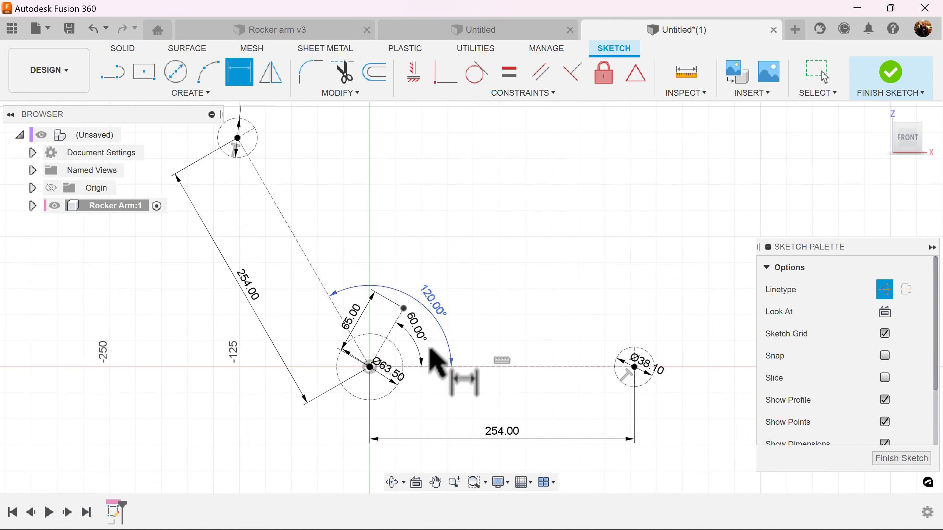
scroll(436, 362, up, 5)
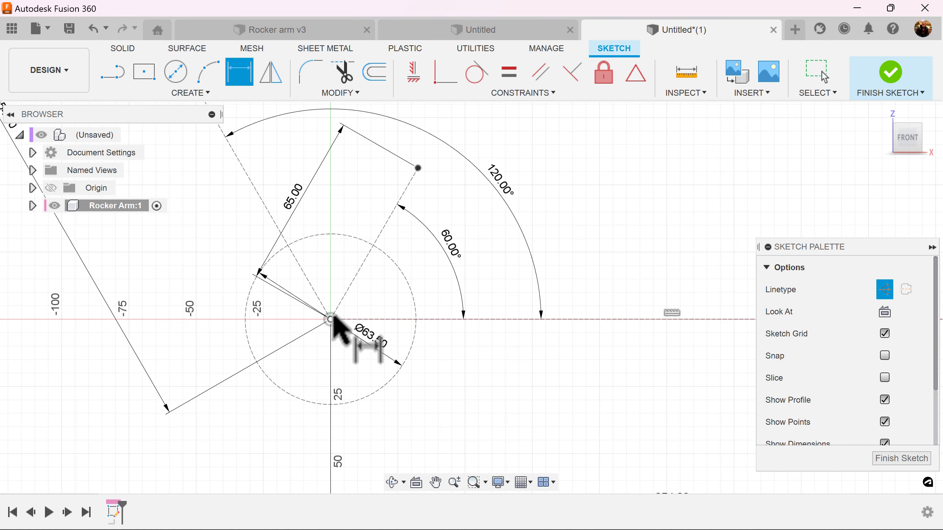
key(l)
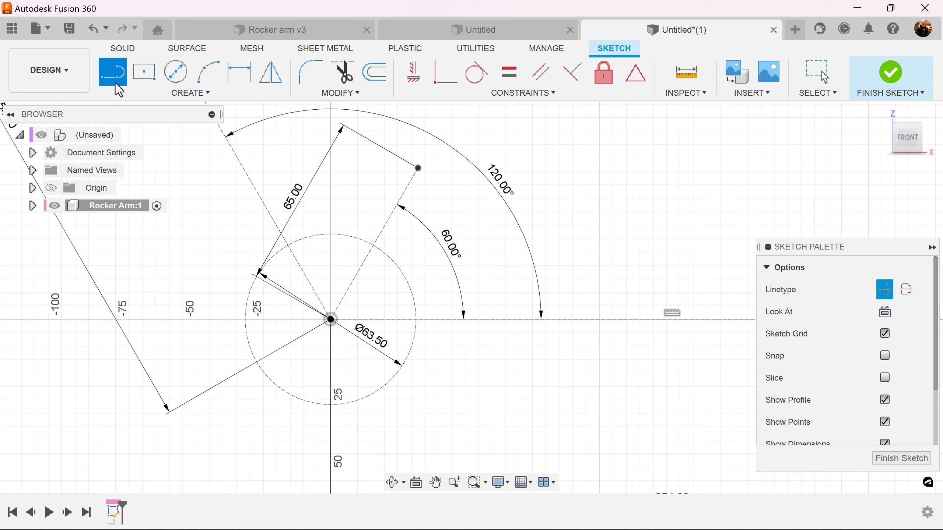
click(331, 319)
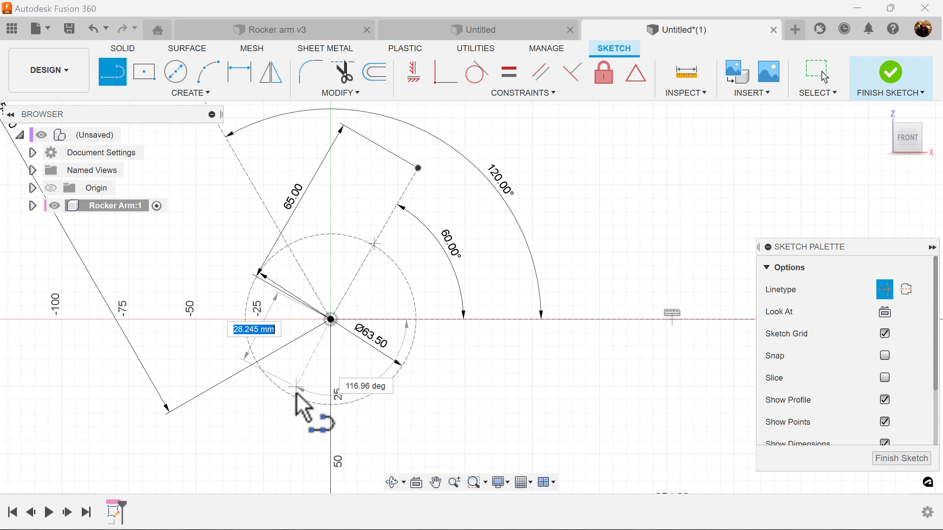
Constrain the short line inside the 63.5 mm circle parallel to the 65 mm construction line
click(540, 71)
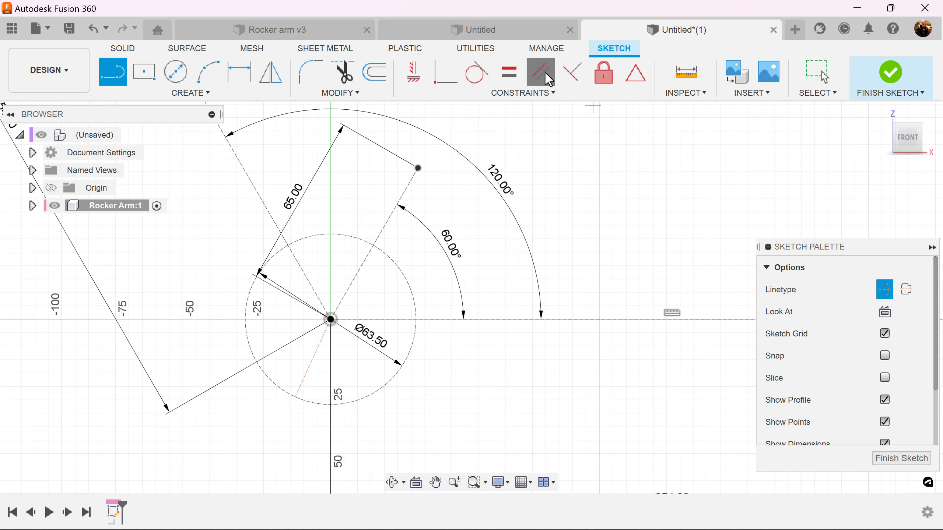
click(388, 219)
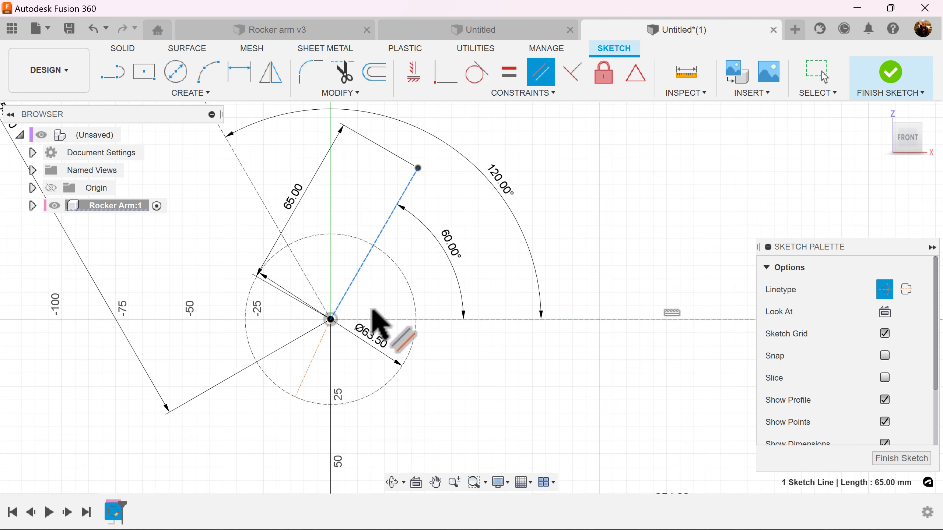
click(310, 359)
Move the diameter dimension of the circle on the horizontal arm outside that circle, to its lower right
scroll(536, 359, down, 3)
scroll(538, 362, down, 5)
mouse_move(631, 284)
middle_down()
mouse_move(515, 279)
mouse_move(522, 274)
mouse_move(488, 257)
mouse_move(575, 216)
middle_up()
scroll(480, 273, up, 5)
scroll(579, 215, down, 3)
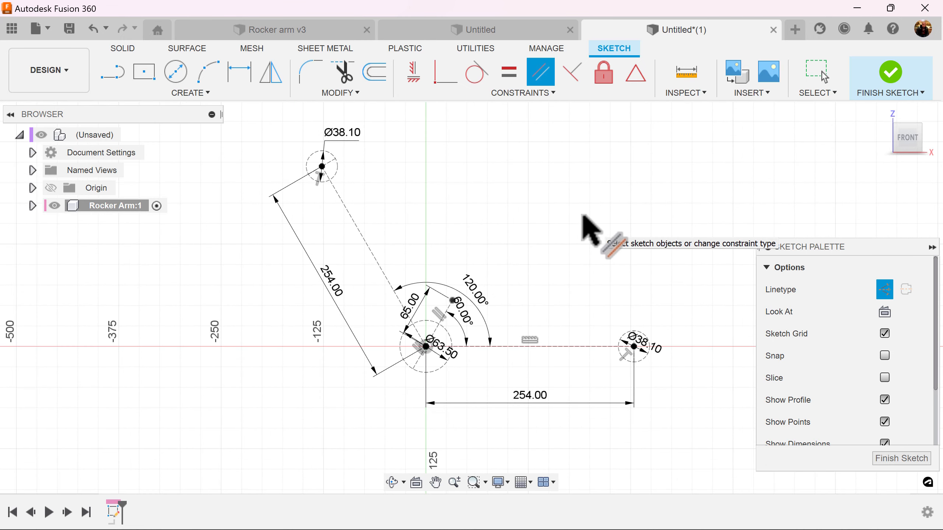
scroll(581, 217, up, 3)
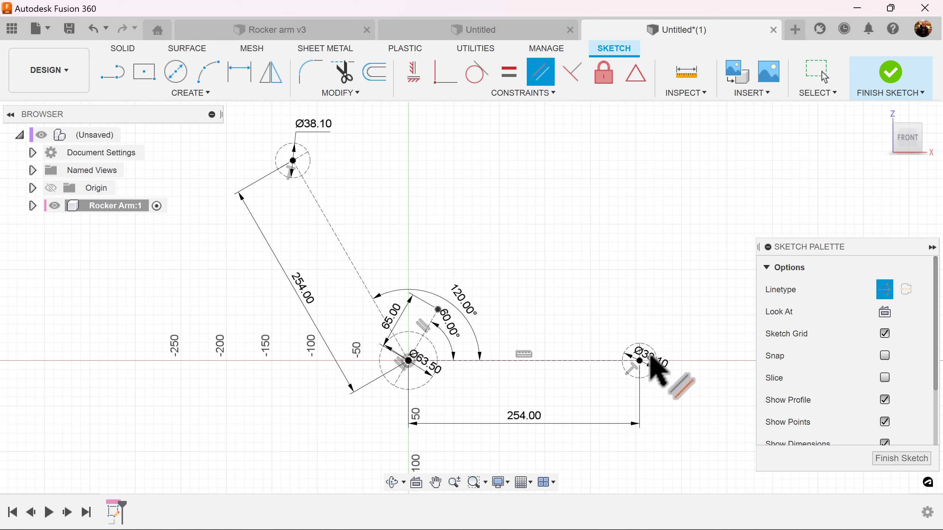
key(Escape)
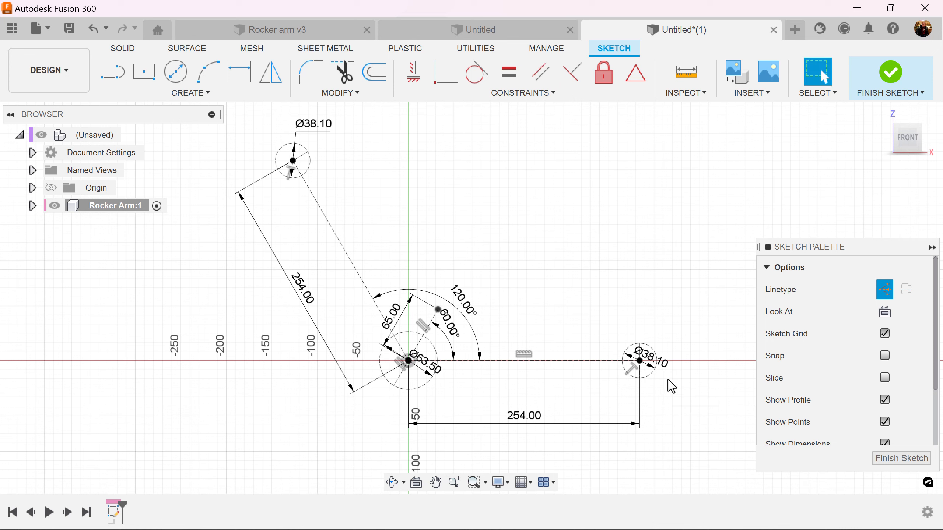
drag(654, 367, 665, 383)
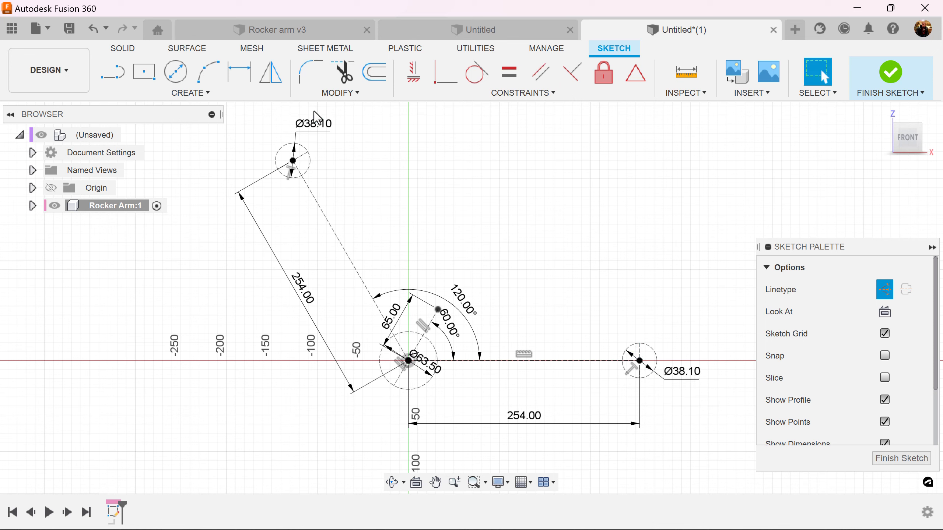
Move the upper circle's diameter dimension and the 65 mm dimension into clear space, and finish the layout sketch
drag(322, 132, 330, 128)
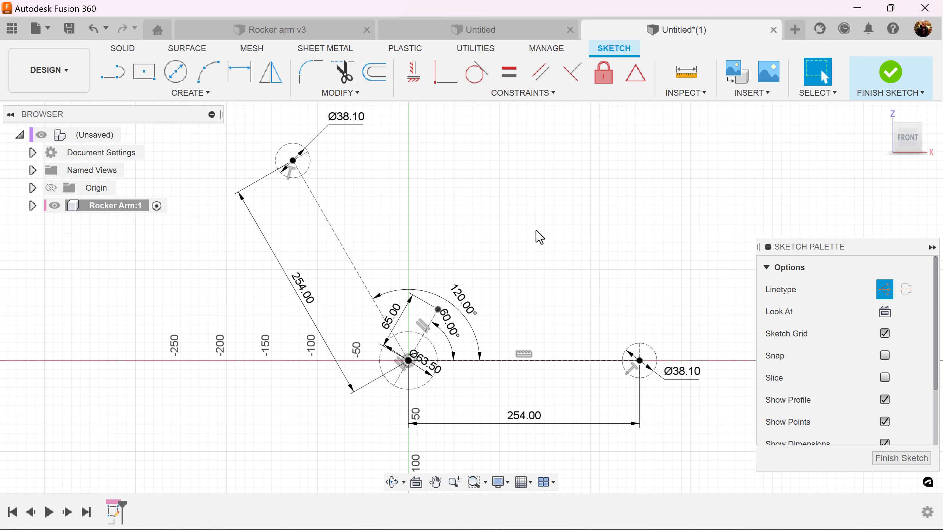
drag(395, 319, 379, 327)
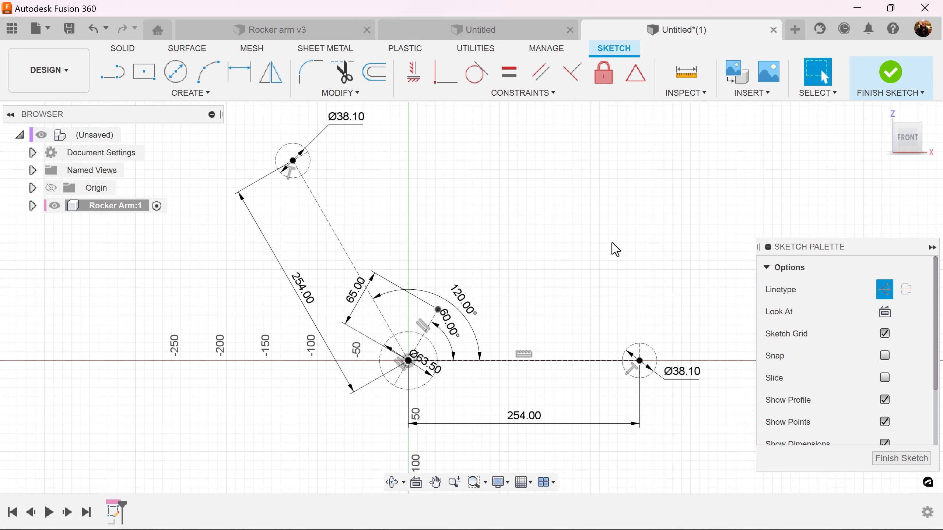
scroll(427, 402, up, 3)
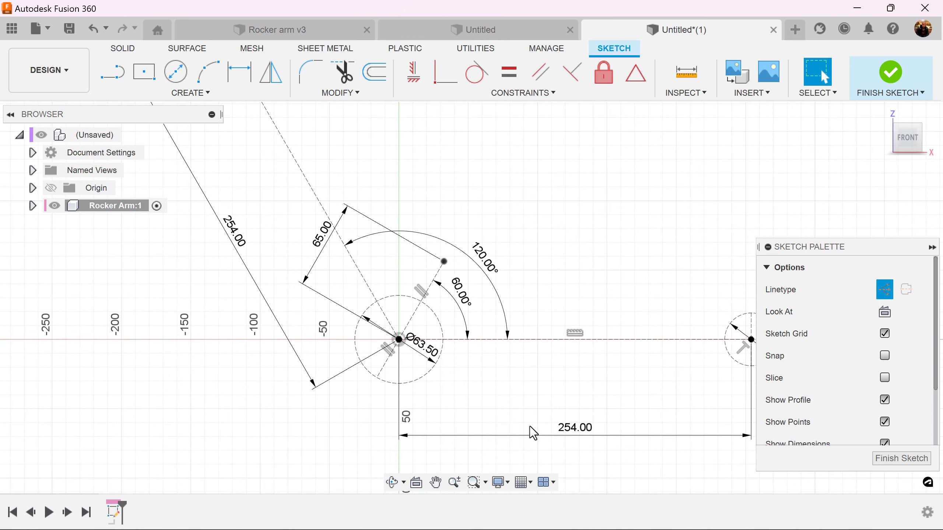
click(926, 461)
scroll(770, 355, down, 4)
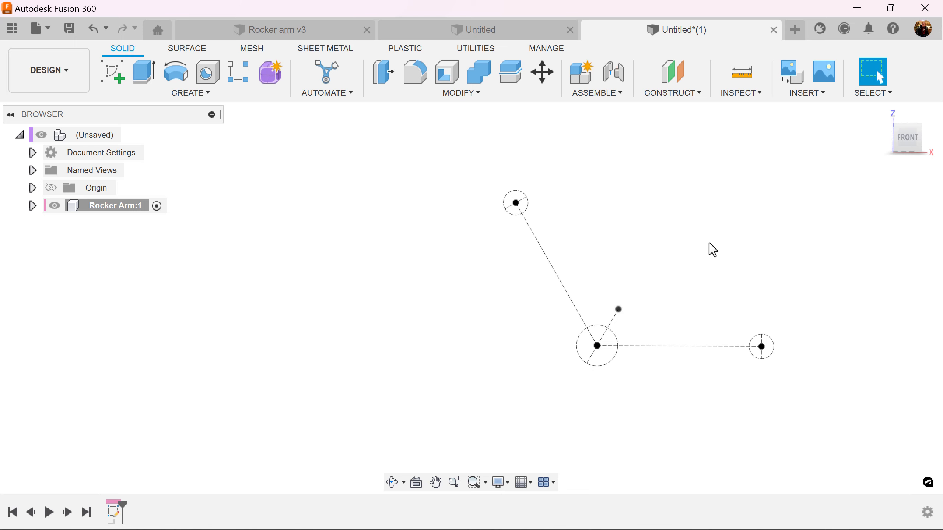
Construct a plane at a 90-degree angle through the short line inside the upper arm's end circle
click(688, 93)
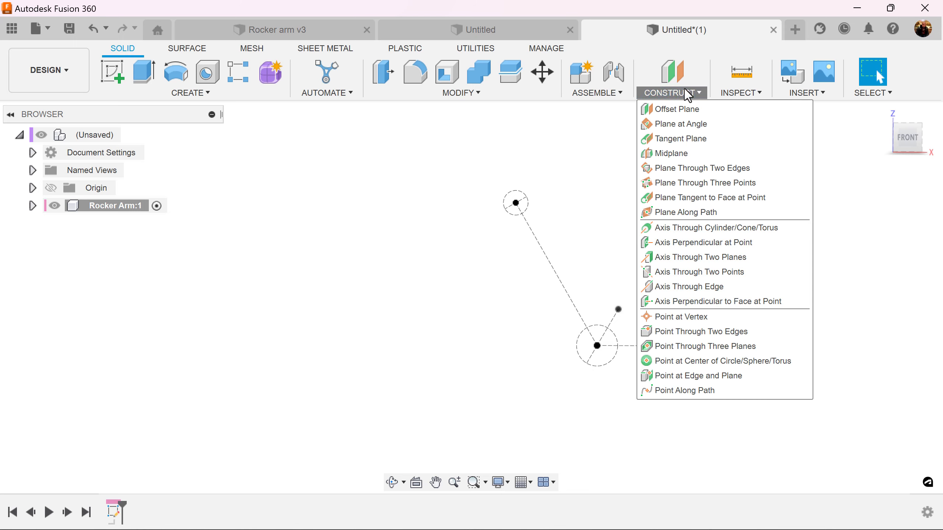
click(680, 124)
scroll(667, 147, up, 5)
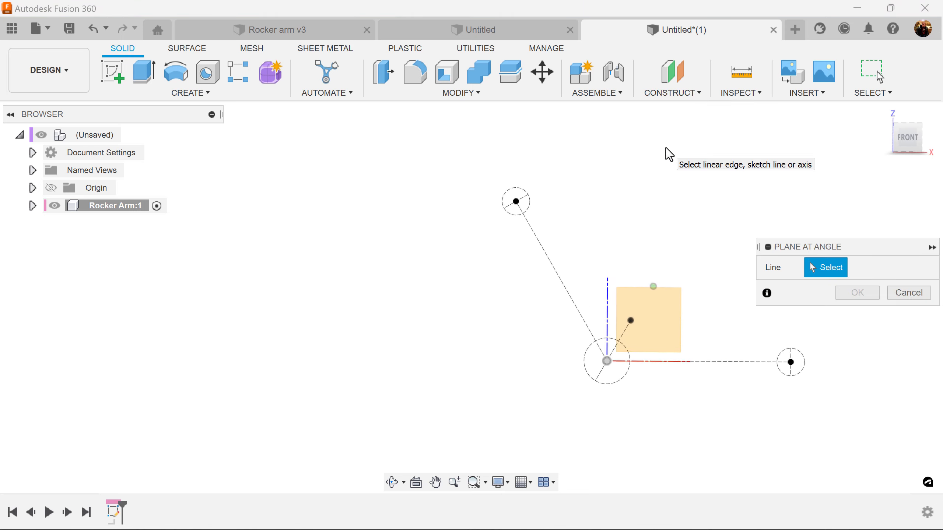
scroll(527, 178, up, 3)
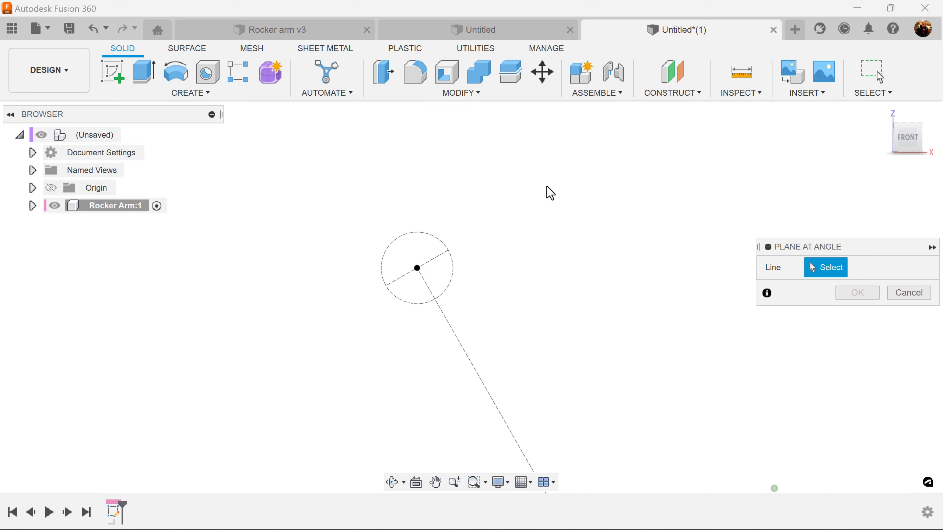
click(424, 267)
shift+middle_drag(689, 423, 681, 402)
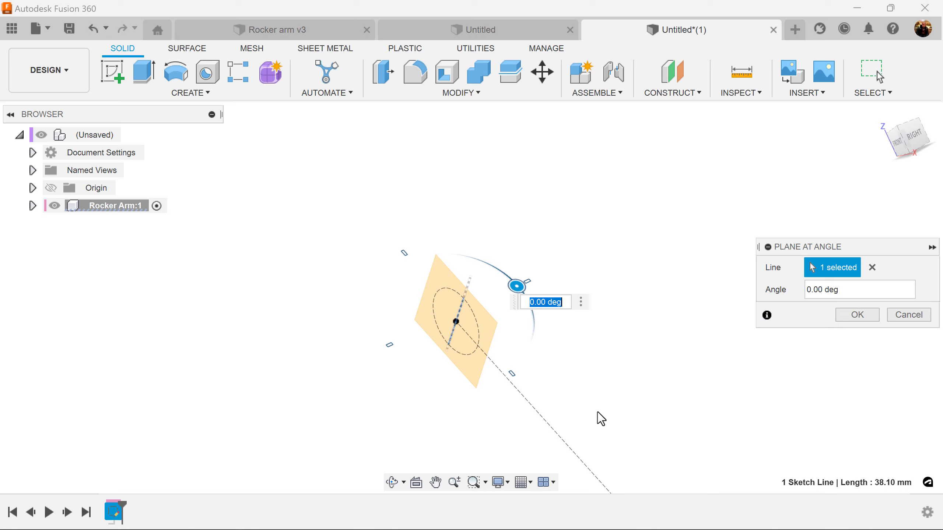
text(90)
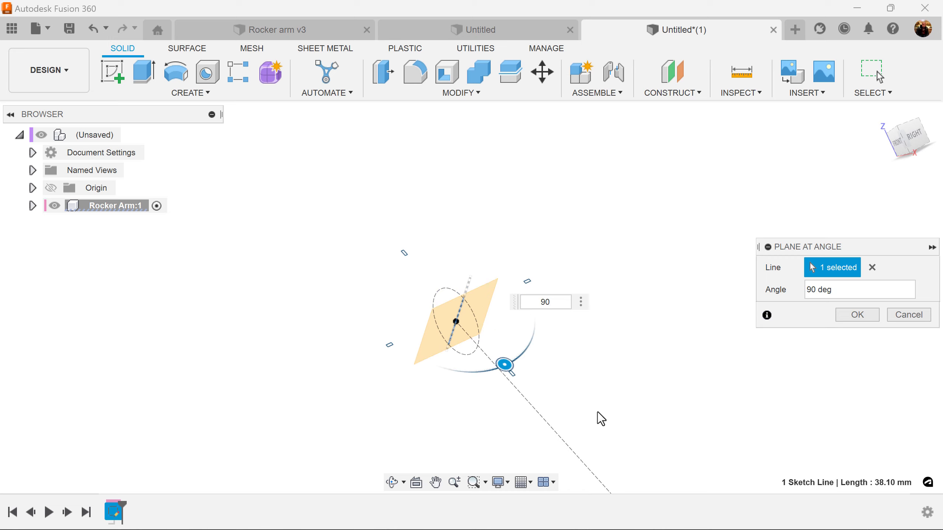
key(Return)
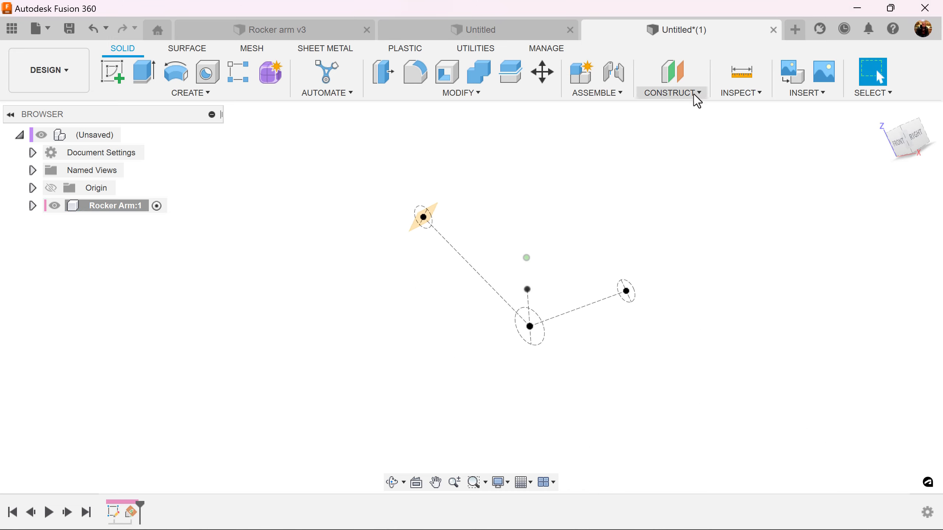
Construct a plane at a 90-degree angle through the short line inside the horizontal arm's end circle
click(680, 95)
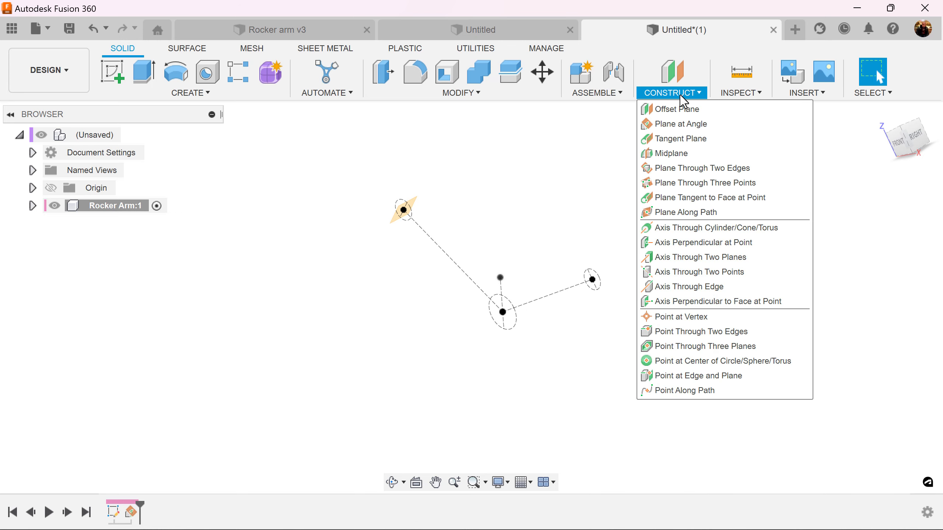
click(683, 124)
scroll(634, 253, up, 3)
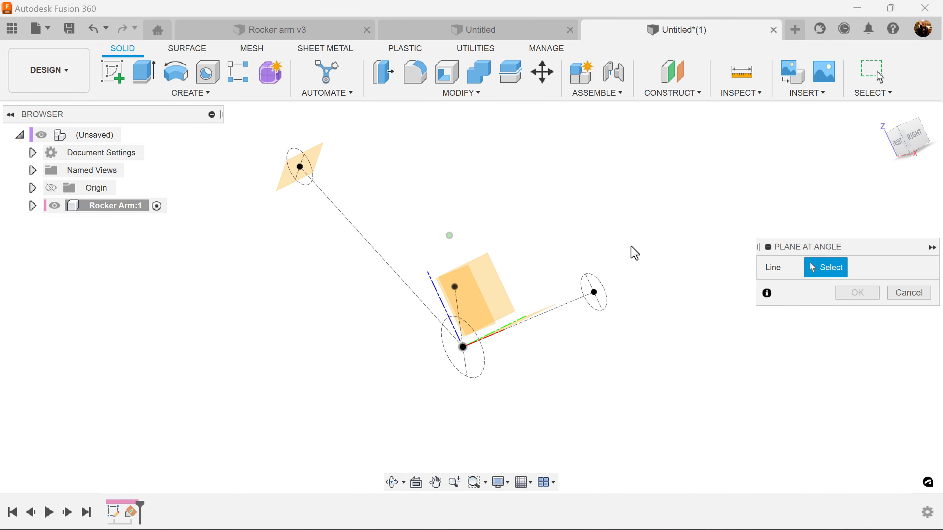
click(593, 290)
shift+middle_drag(594, 293, 693, 421)
text(90)
key(Return)
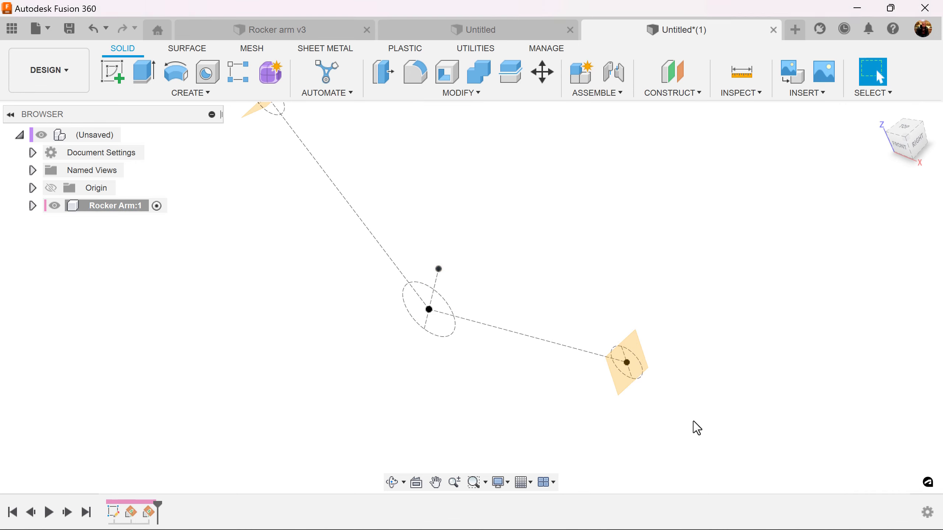
Construct a plane at a 90-degree angle through the 65 mm construction line at the central circle
click(679, 94)
right_click(726, 344)
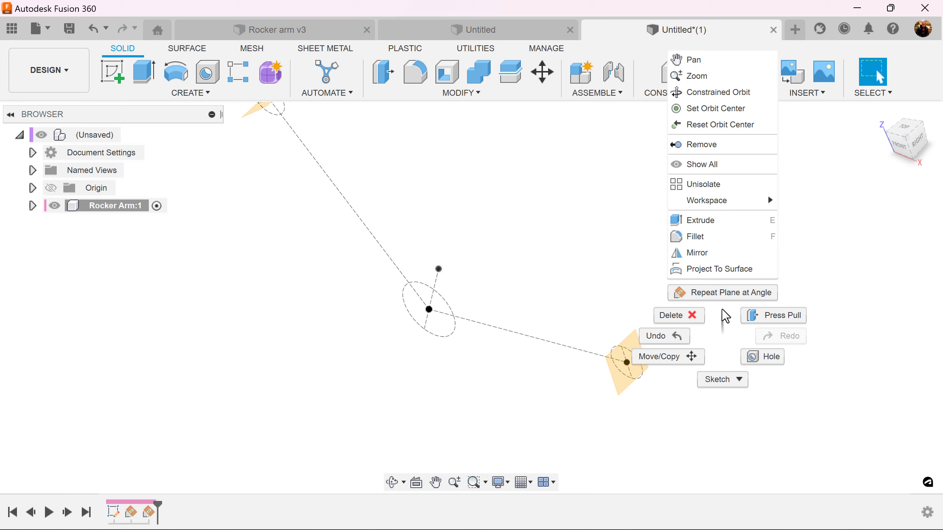
key(Escape)
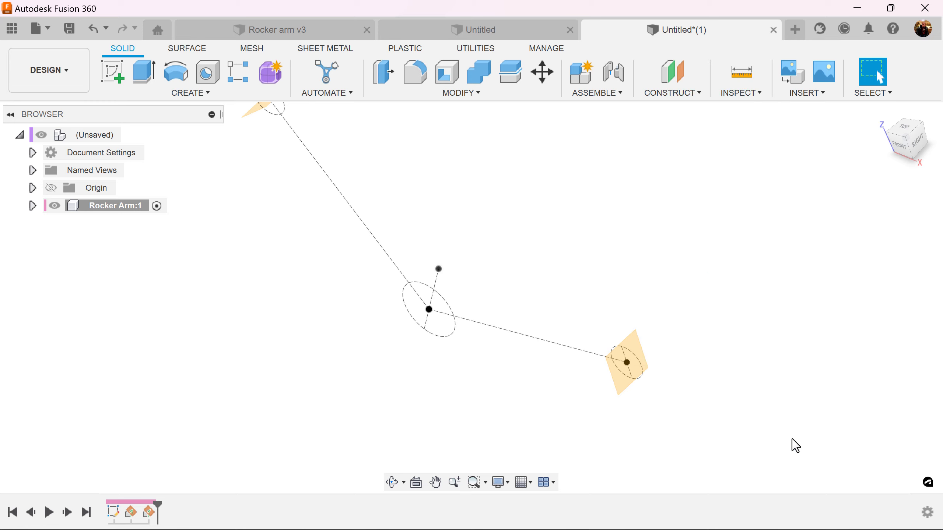
right_drag(766, 431, 760, 223)
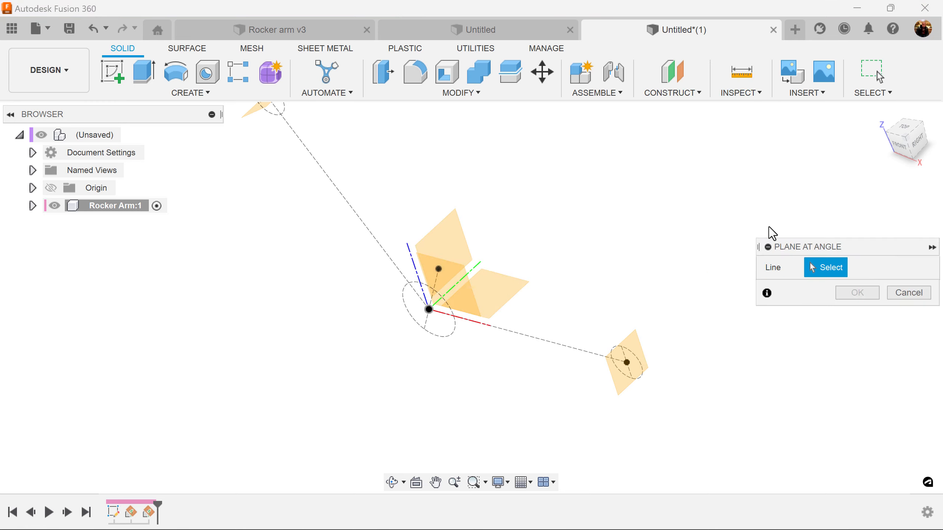
click(437, 284)
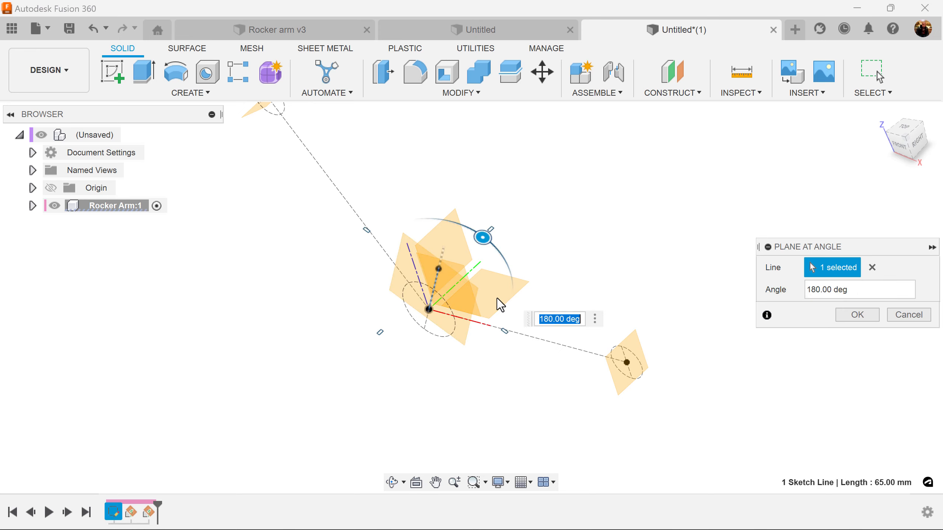
text(90)
key(Return)
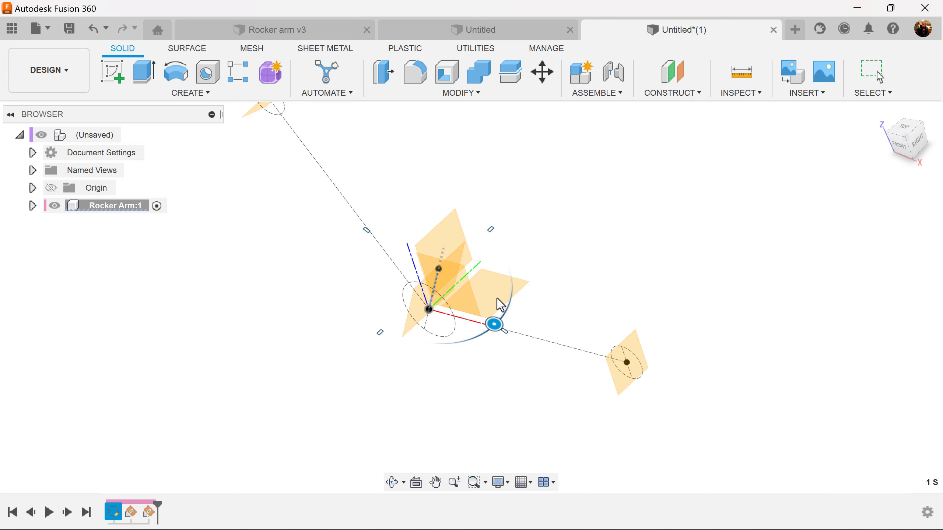
shift+middle_drag(638, 242, 609, 190)
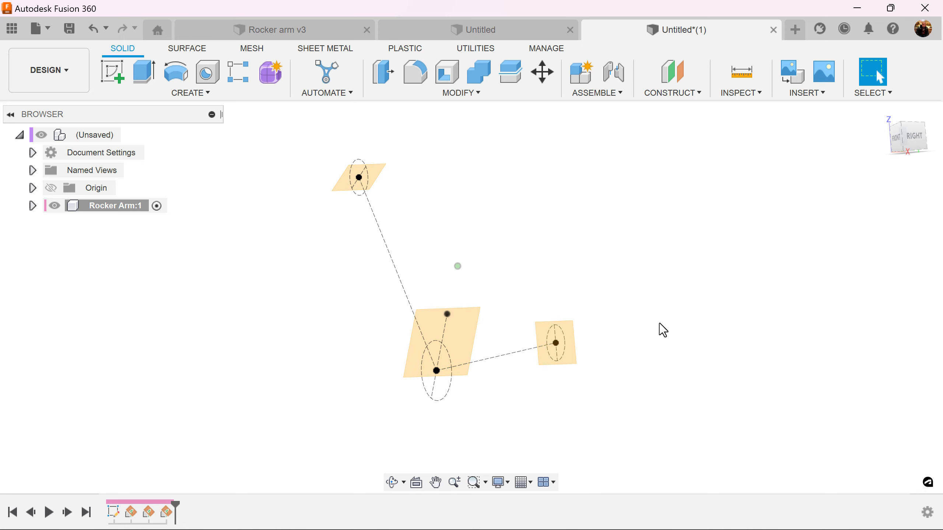
Start a new sketch on the angled plane at the end of the horizontal arm
click(111, 72)
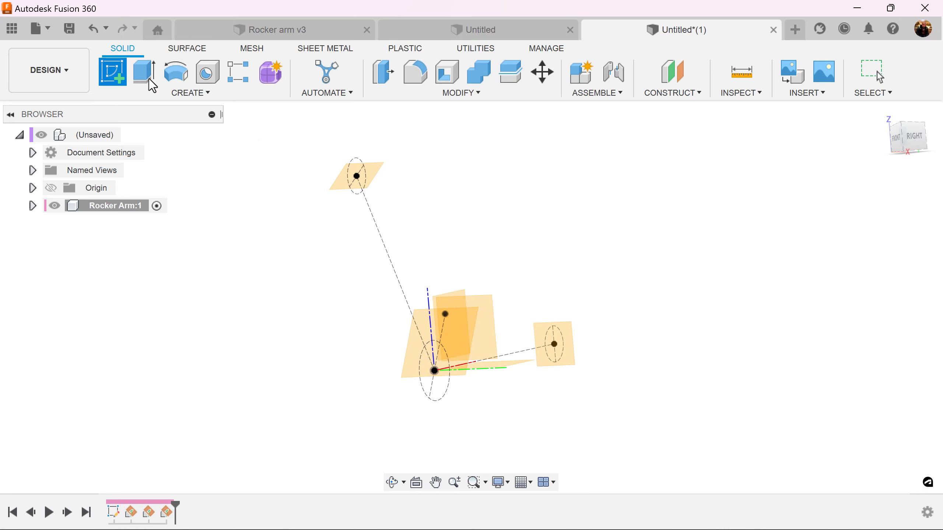
click(572, 357)
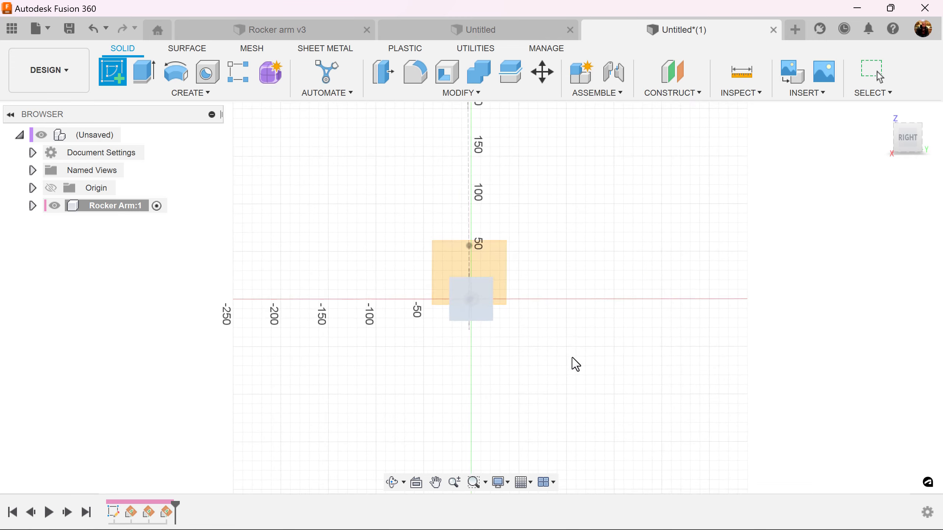
scroll(508, 348, up, 5)
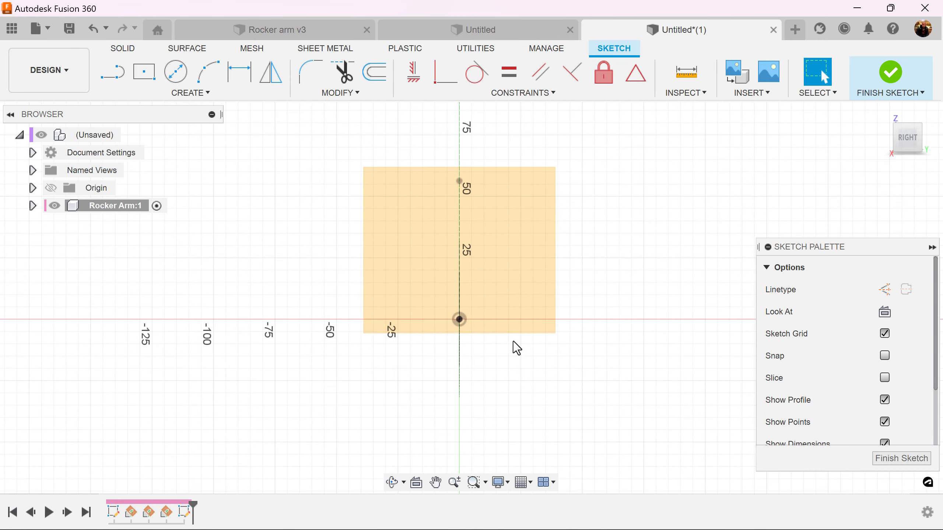
Draw an ellipse centred on the horizontal arm's end point, 30 mm wide and 38.1 mm high
click(204, 93)
click(169, 183)
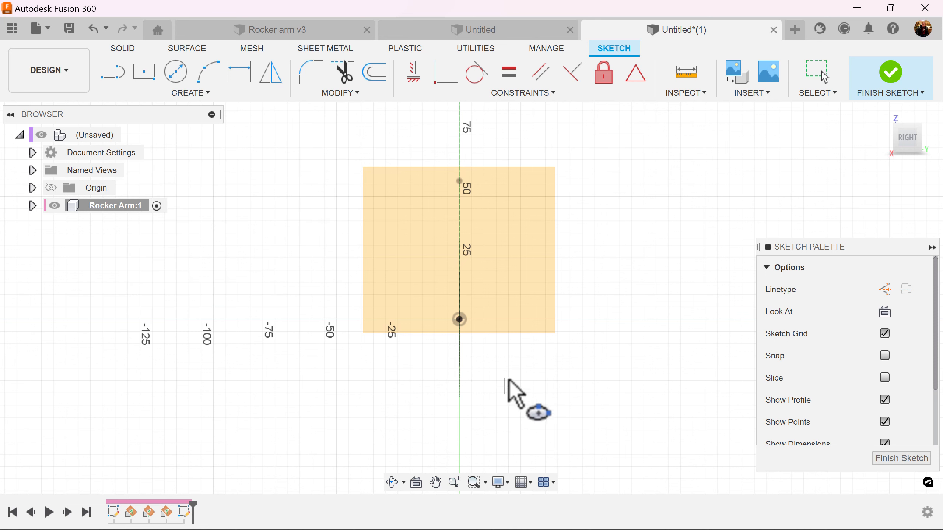
click(459, 320)
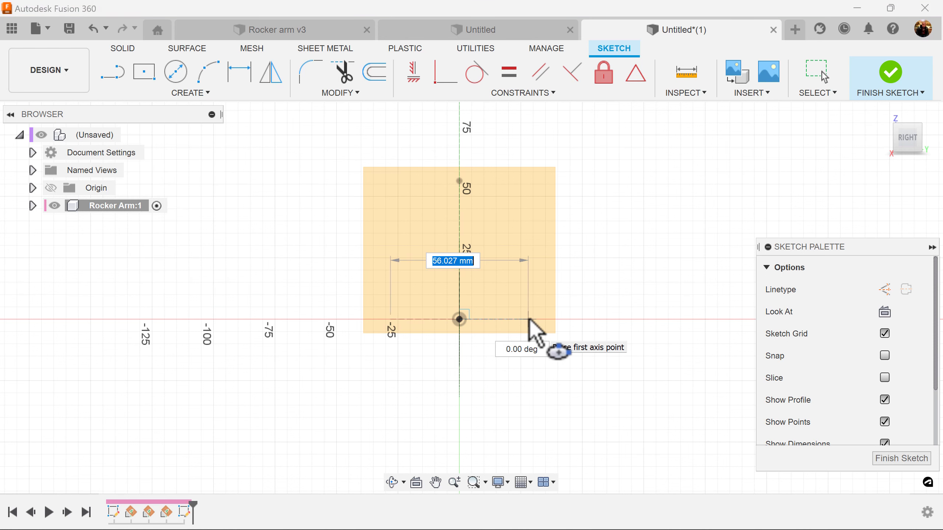
text(30)
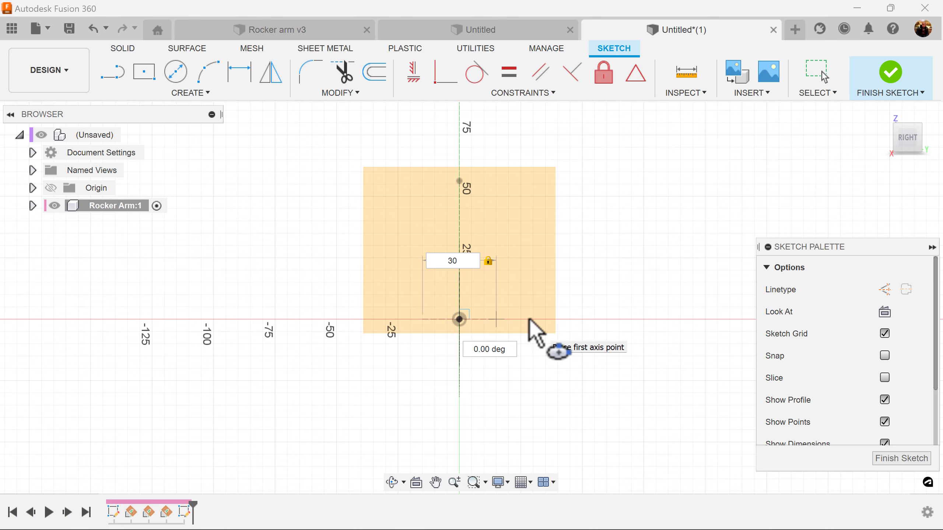
key(Tab)
key(Return)
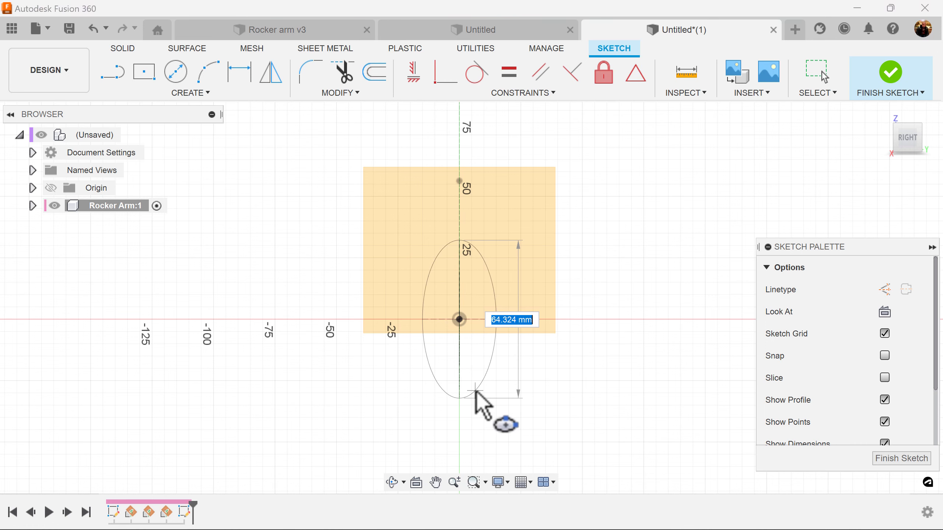
text(38)
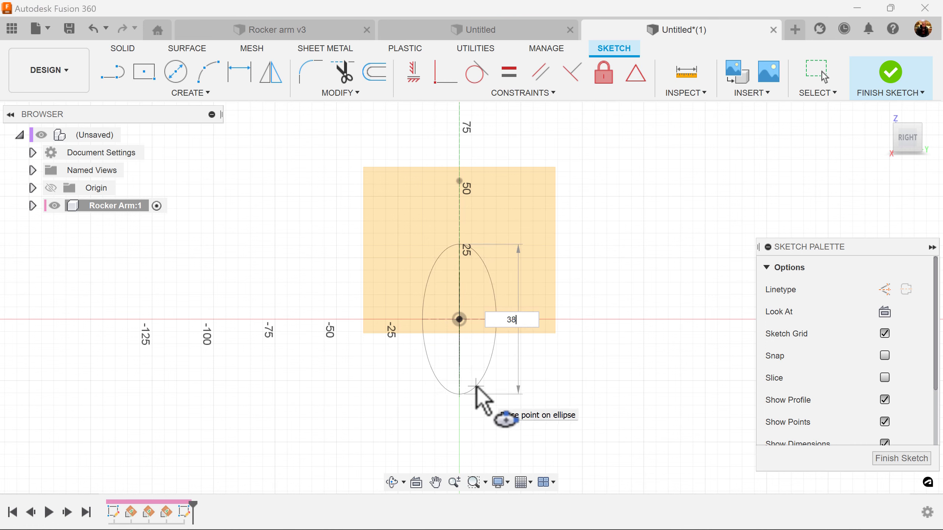
text(.1)
key(Return)
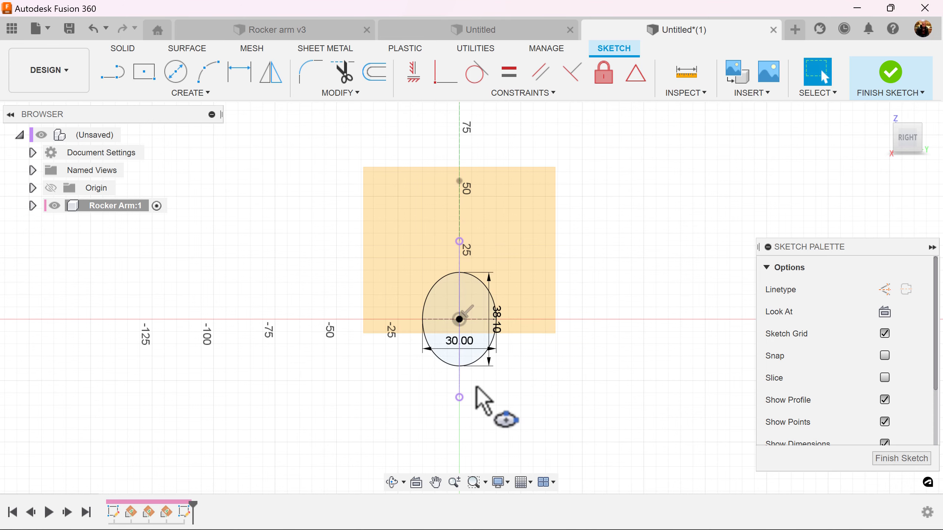
Expand the Rocker Arm component's list of sketches and finish the ellipse sketch
mouse_move(477, 387)
shift+middle_down()
mouse_move(525, 389)
mouse_move(234, 247)
shift+middle_up()
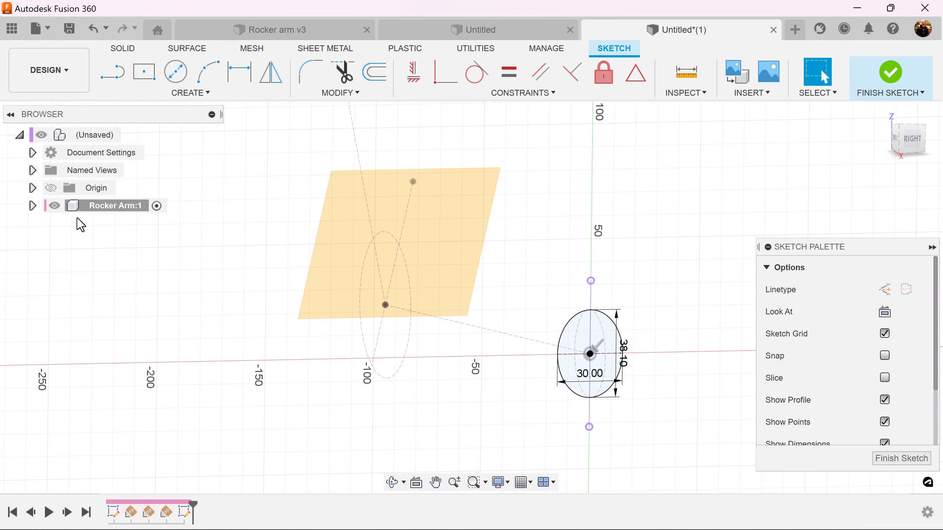
click(32, 206)
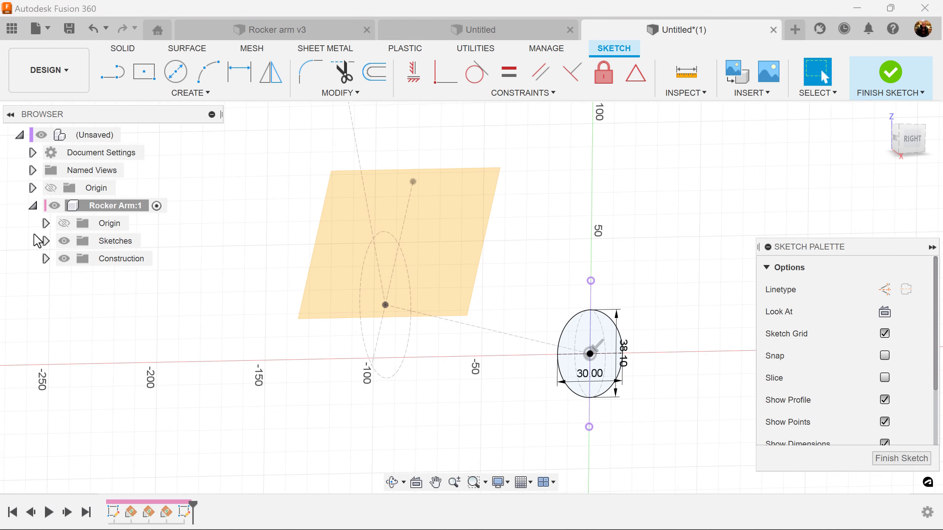
click(46, 241)
mouse_move(408, 438)
shift+middle_down()
mouse_move(470, 477)
mouse_move(681, 469)
mouse_move(679, 366)
mouse_move(592, 375)
mouse_move(654, 329)
mouse_move(718, 407)
mouse_move(706, 419)
shift+middle_up()
scroll(682, 469, down, 2)
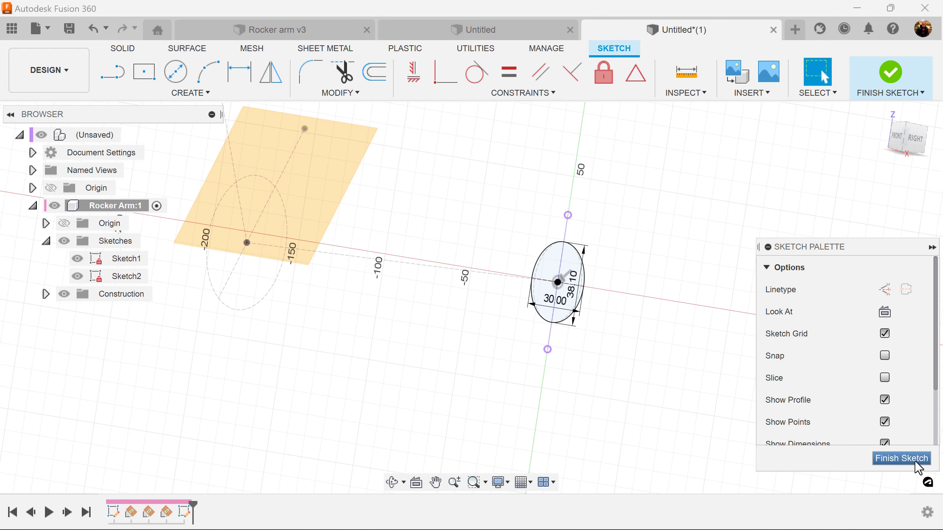
click(901, 458)
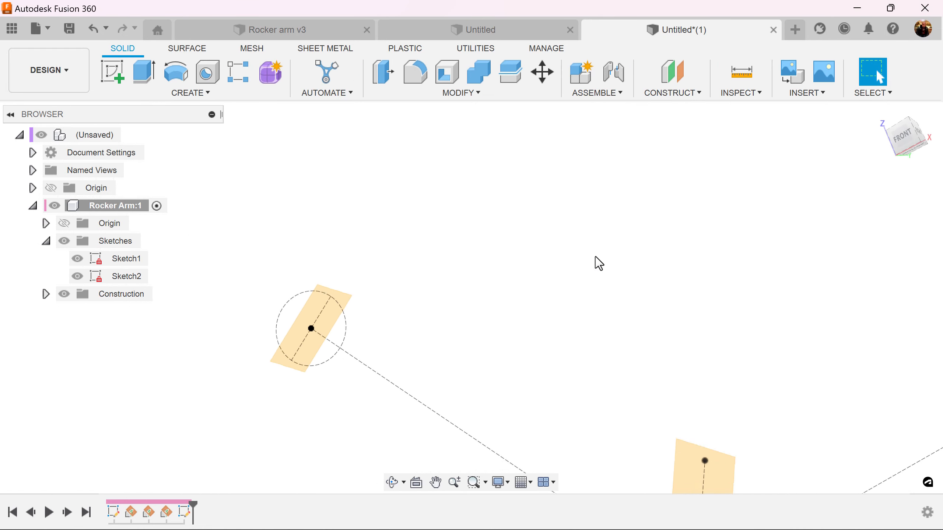
Sketch an ellipse measuring 30 mm by 38.1 mm on the plane at the angled arm's end, centred on the arm's end point
click(111, 71)
click(520, 267)
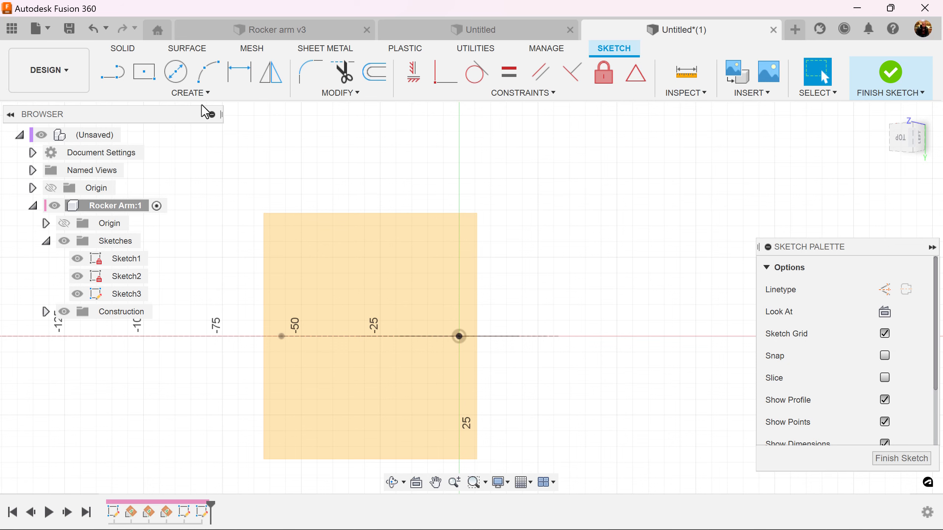
click(190, 93)
click(148, 184)
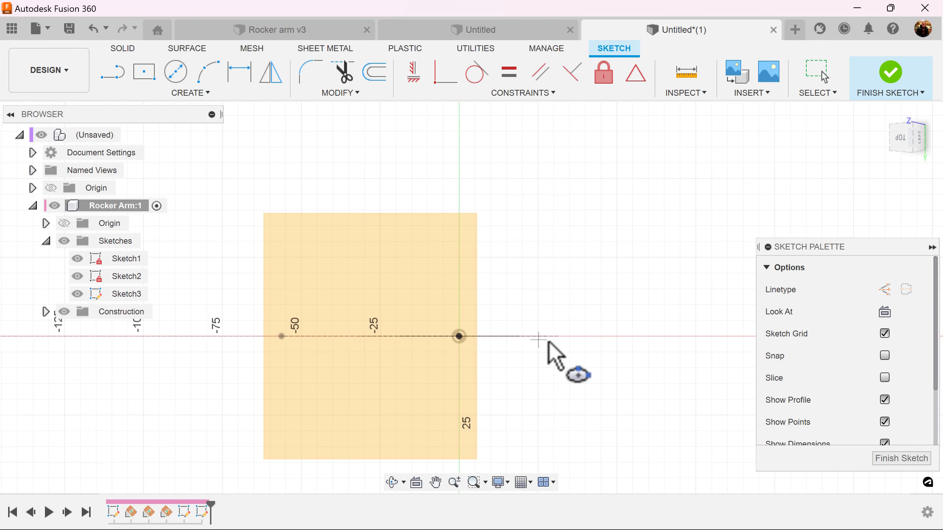
click(460, 336)
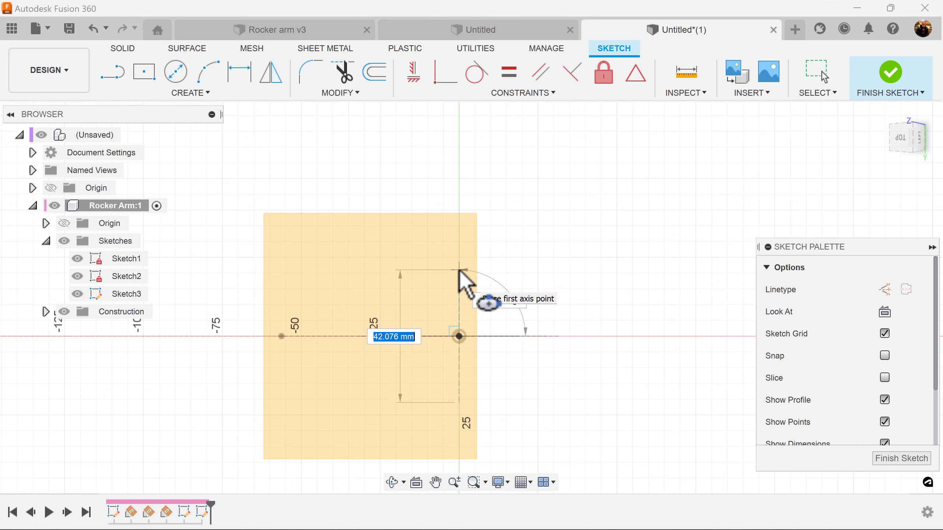
text(30)
key(Tab)
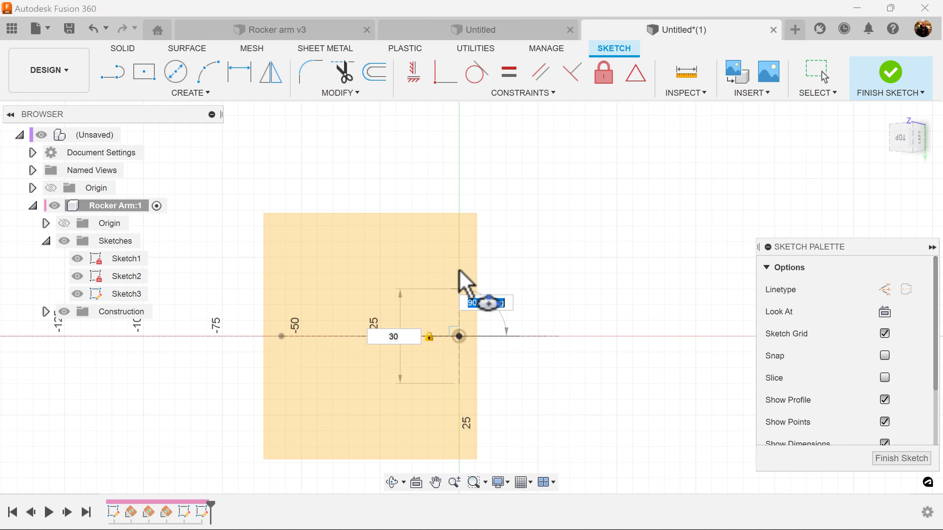
click(459, 270)
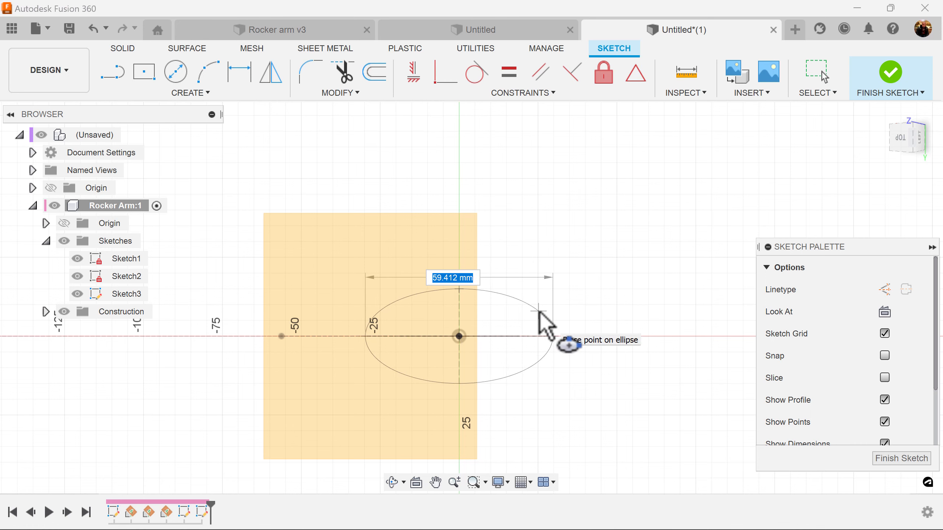
text(38.)
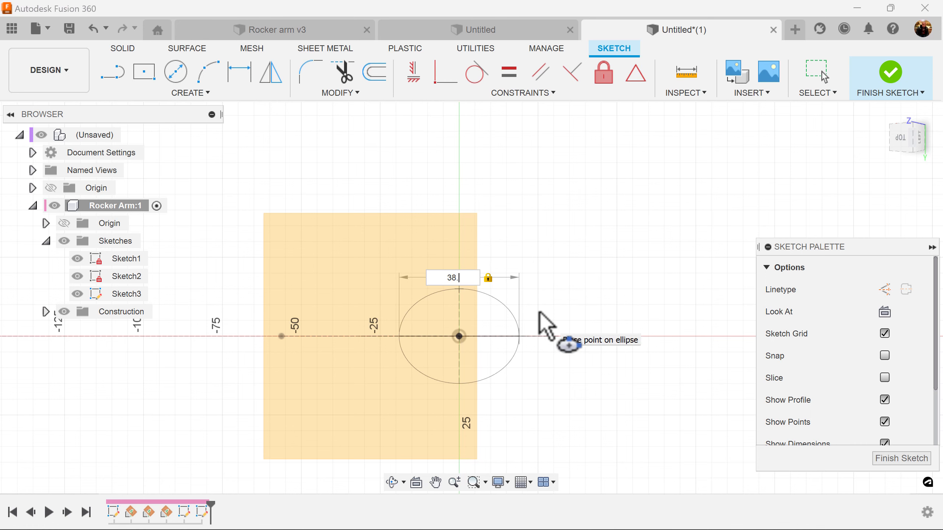
text(1)
key(Return)
key(Escape)
Finish the ellipse sketch and start a new sketch on the angled plane through the central circle
mouse_move(539, 312)
shift+middle_down()
mouse_move(593, 348)
mouse_move(736, 322)
mouse_move(349, 334)
shift+middle_up()
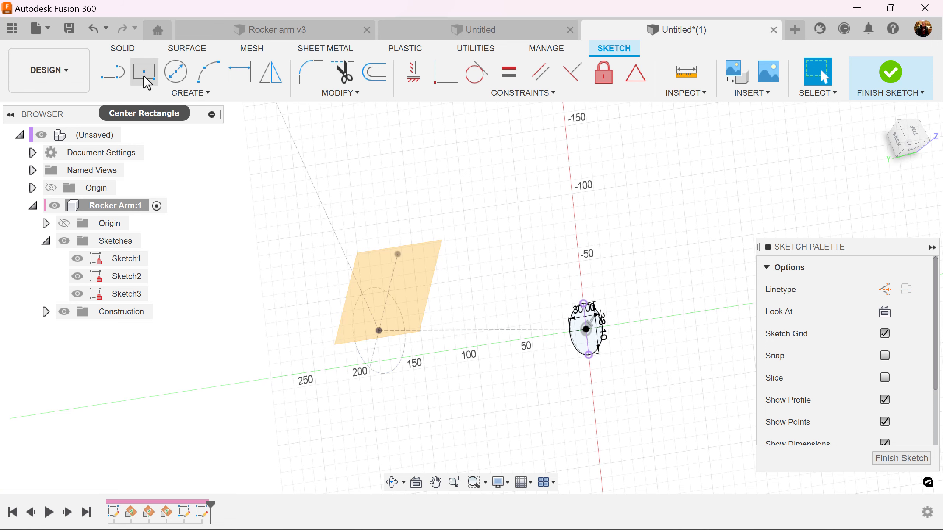
click(894, 458)
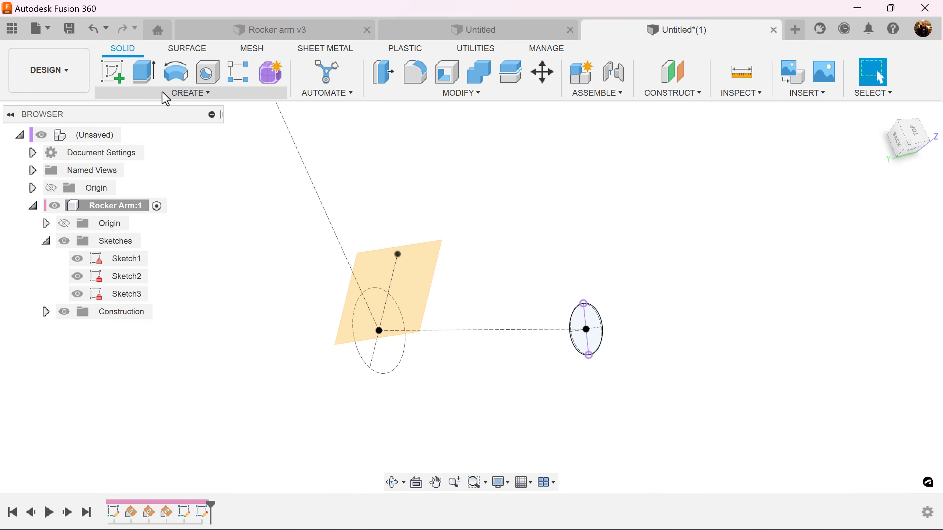
click(111, 72)
click(425, 253)
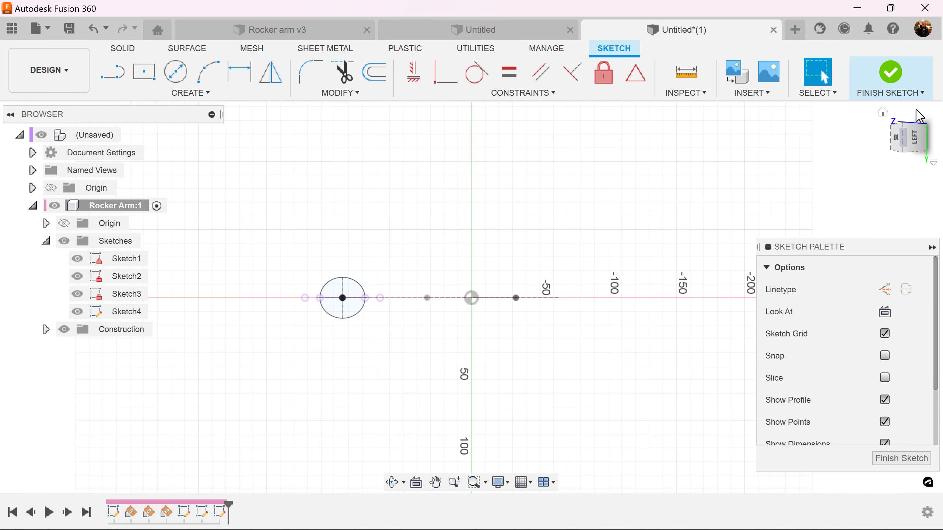
scroll(423, 265, up, 5)
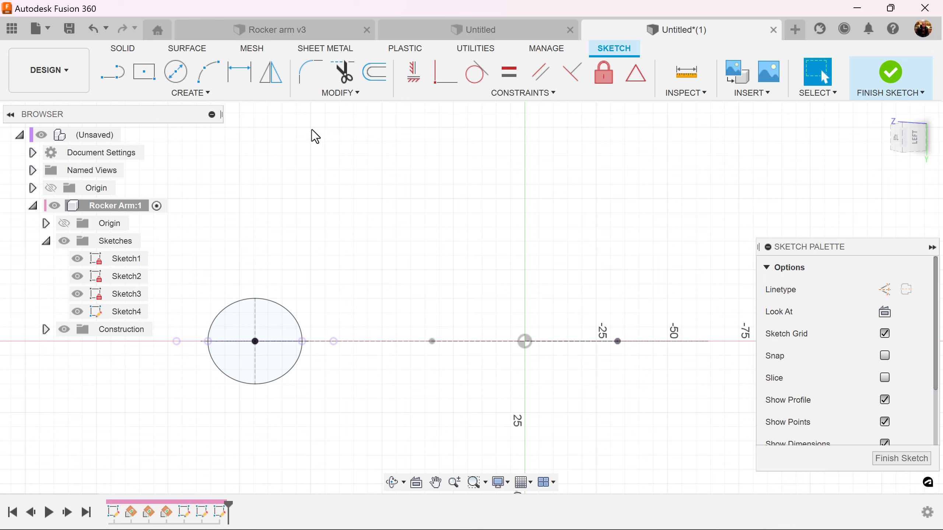
Draw an ellipse centred on the construction line through the central circle, 60 mm wide and 96.75 mm along the line
click(184, 93)
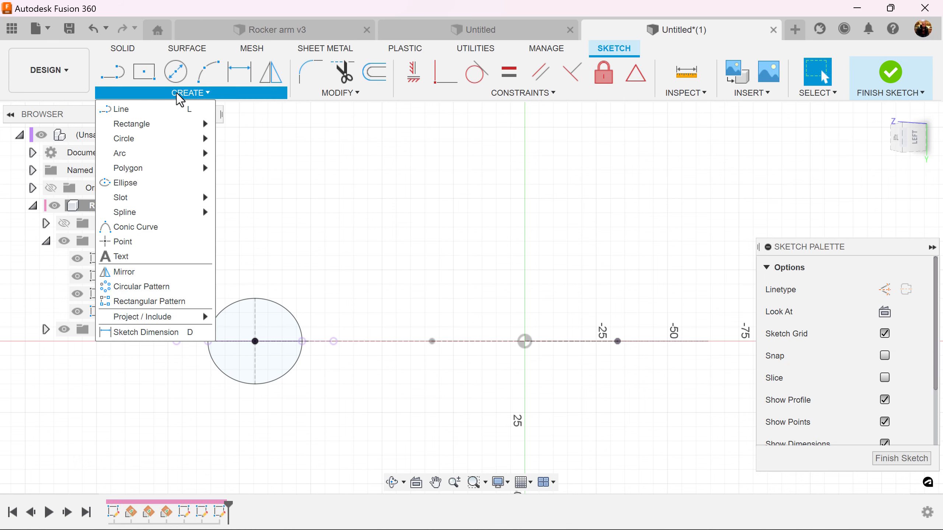
click(145, 183)
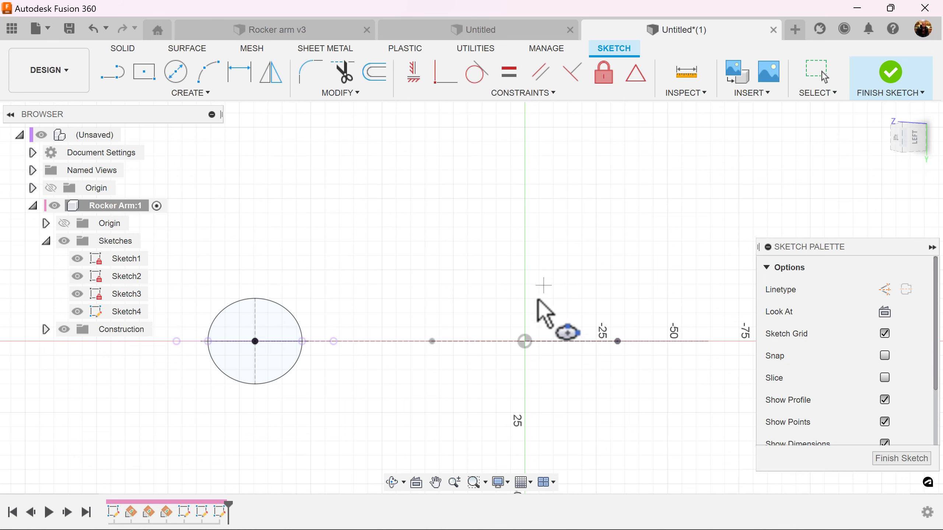
click(506, 342)
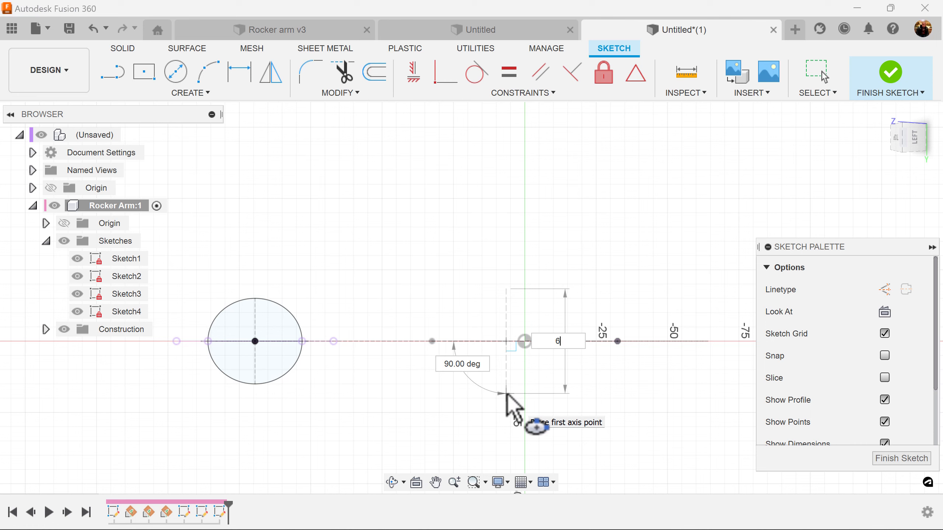
text(60)
key(Tab)
click(512, 408)
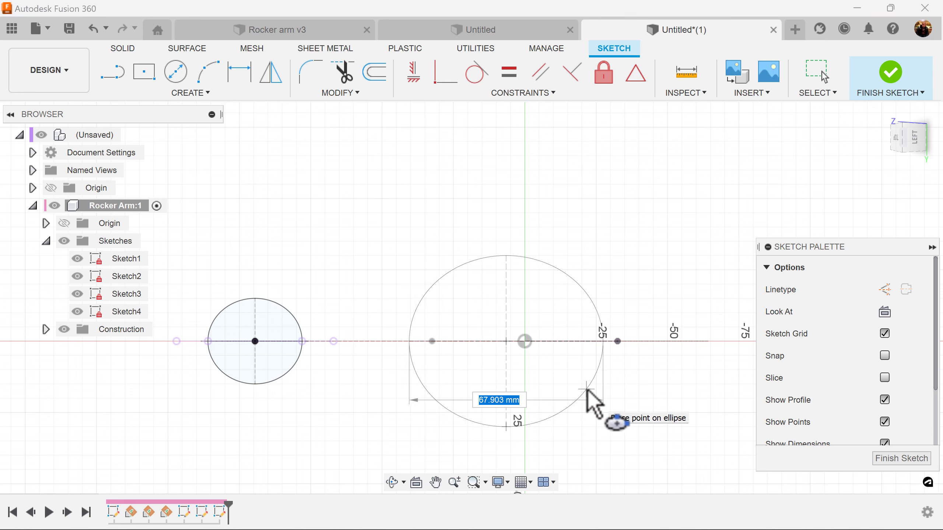
text(96.75)
key(Tab)
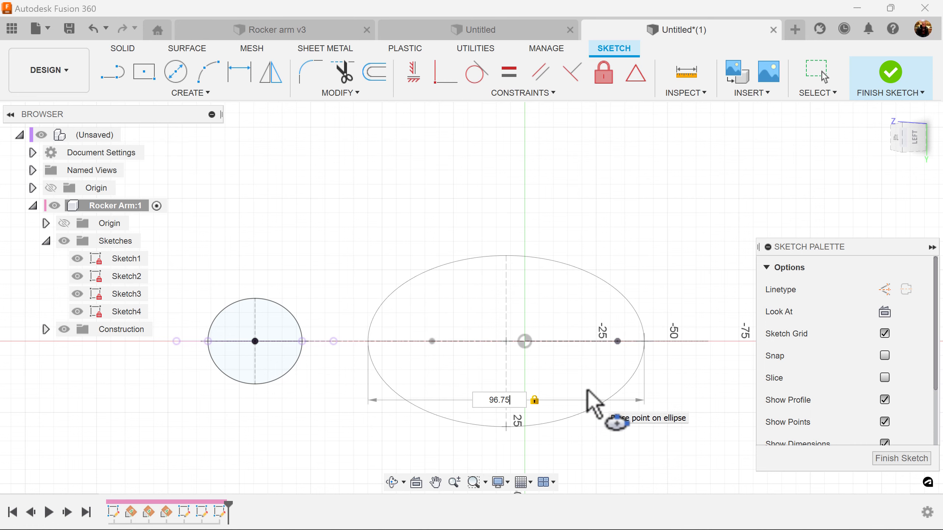
key(Return)
mouse_move(586, 390)
shift+middle_down()
mouse_move(699, 333)
mouse_move(671, 262)
mouse_move(620, 291)
mouse_move(615, 259)
shift+middle_up()
scroll(614, 259, up, 1)
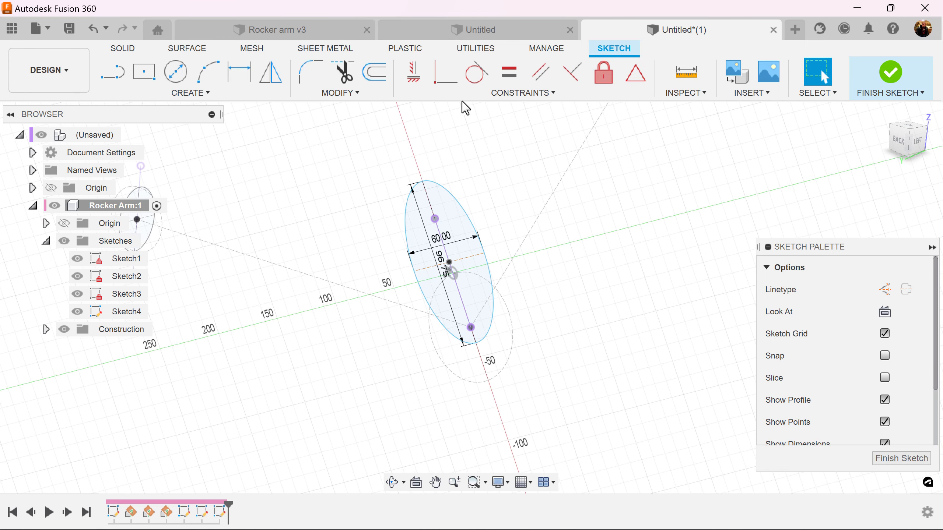
Apply a coincident constraint between the large ellipse and the end point of the line through the central circle
click(445, 74)
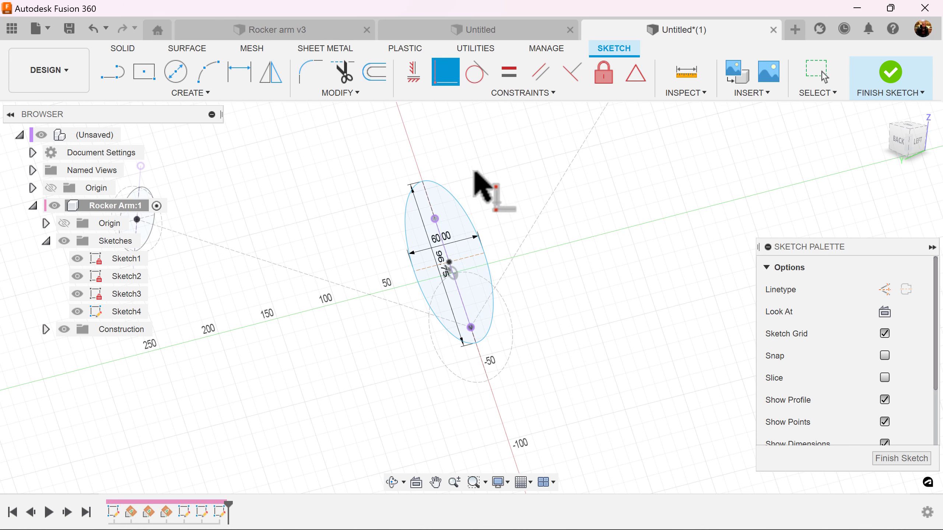
click(461, 204)
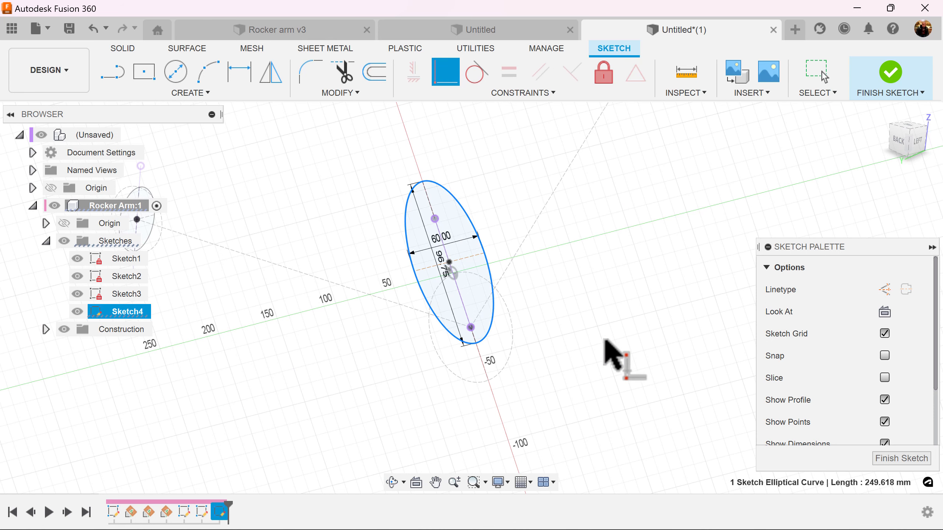
click(488, 381)
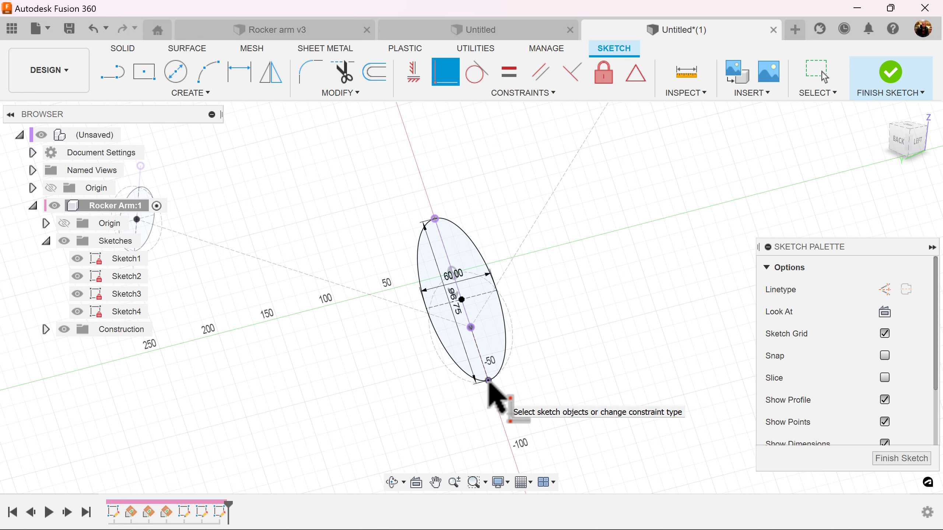
scroll(661, 373, down, 3)
shift+middle_drag(650, 359, 605, 345)
shift+middle_drag(489, 362, 685, 415)
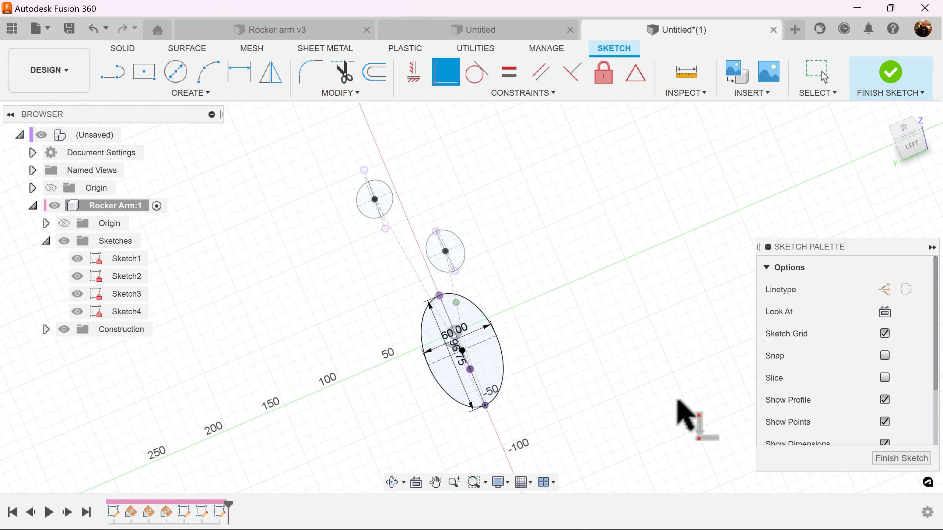
key(Escape)
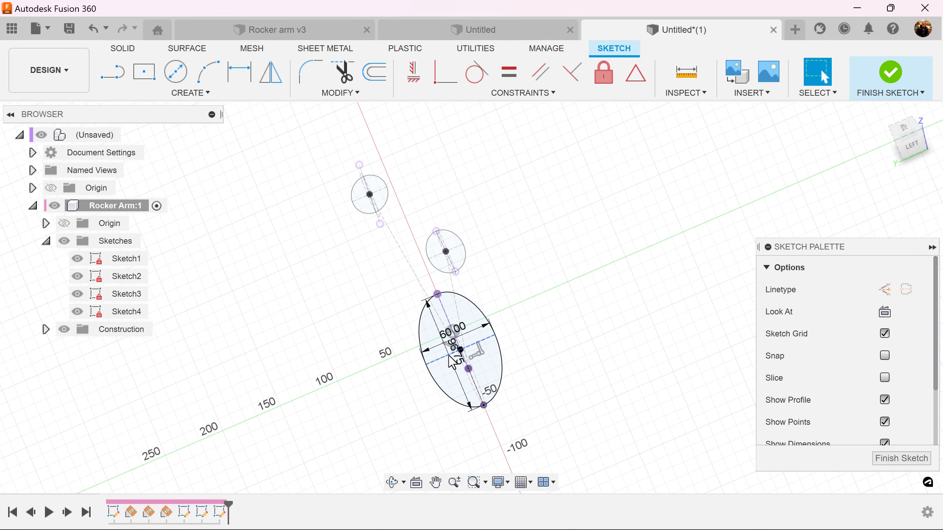
Move the 96.75 mm and 60 mm dimensions outside the ellipse and finish the sketch
drag(448, 349, 417, 367)
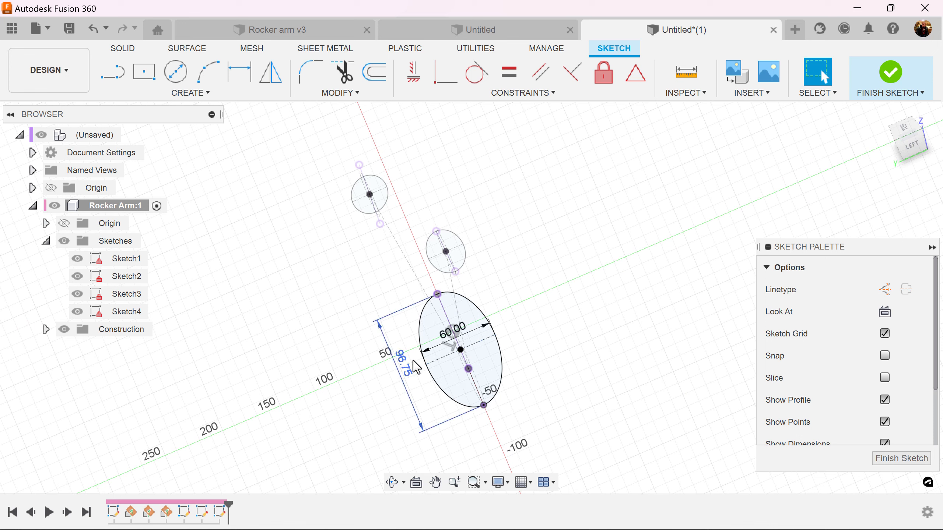
drag(451, 342, 507, 447)
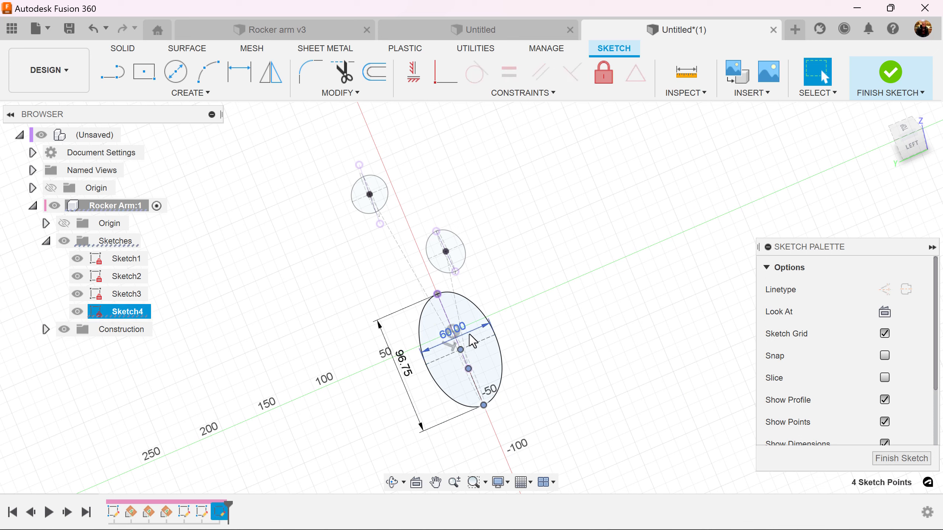
mouse_move(473, 341)
mouse_down()
mouse_move(508, 392)
mouse_move(527, 444)
mouse_move(530, 422)
mouse_up()
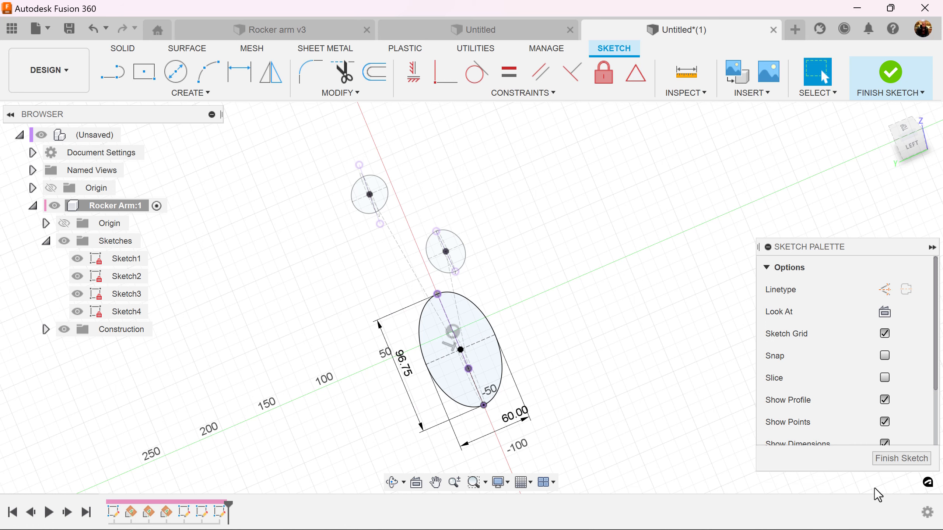
click(902, 458)
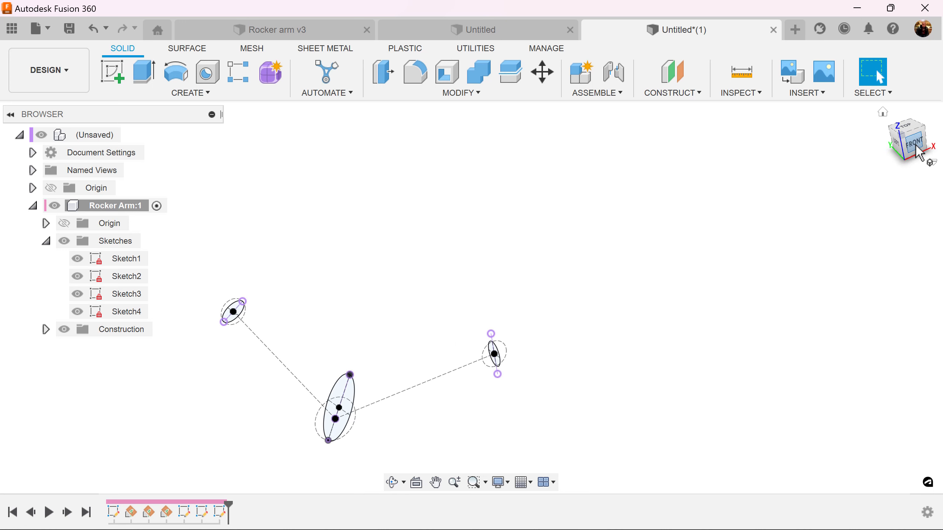
Orient the model to the front view and start a new sketch on the front plane
click(916, 147)
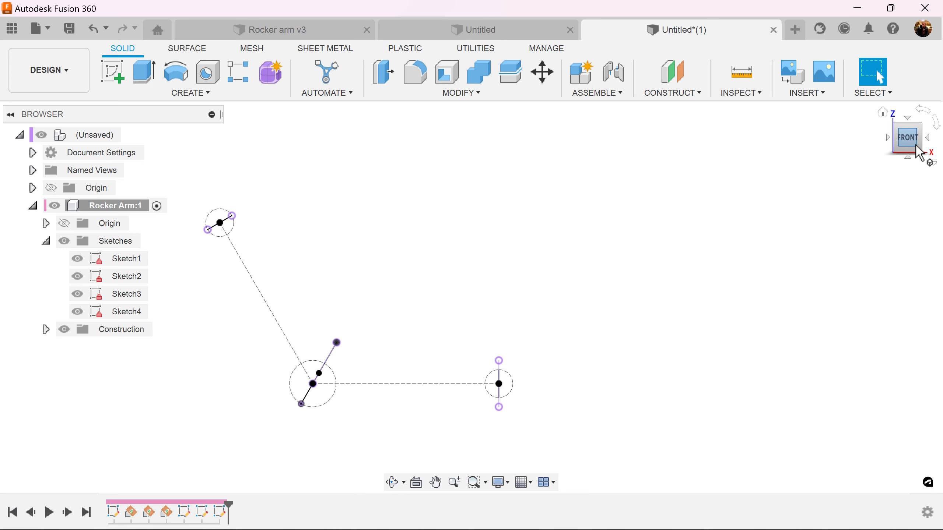
click(114, 72)
click(360, 342)
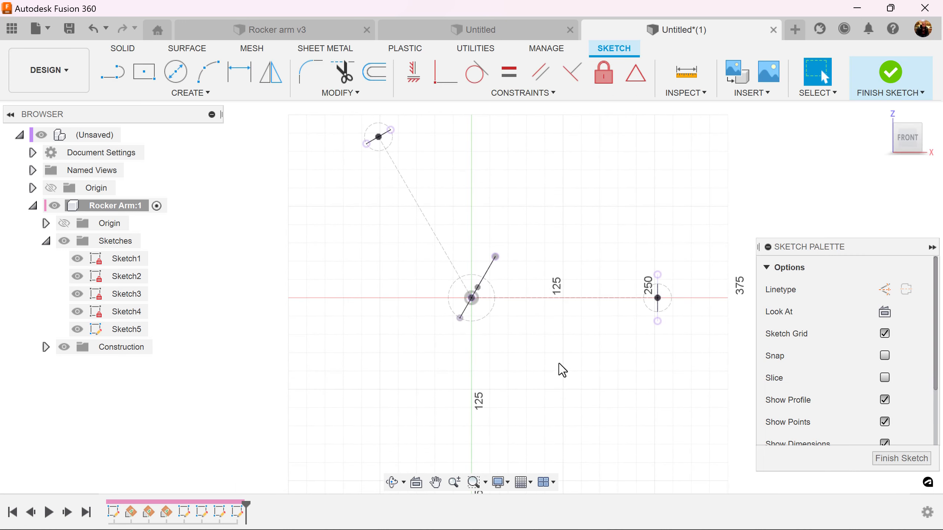
mouse_move(560, 371)
middle_down()
mouse_move(484, 436)
mouse_move(505, 411)
mouse_move(550, 428)
middle_up()
scroll(510, 389, up, 2)
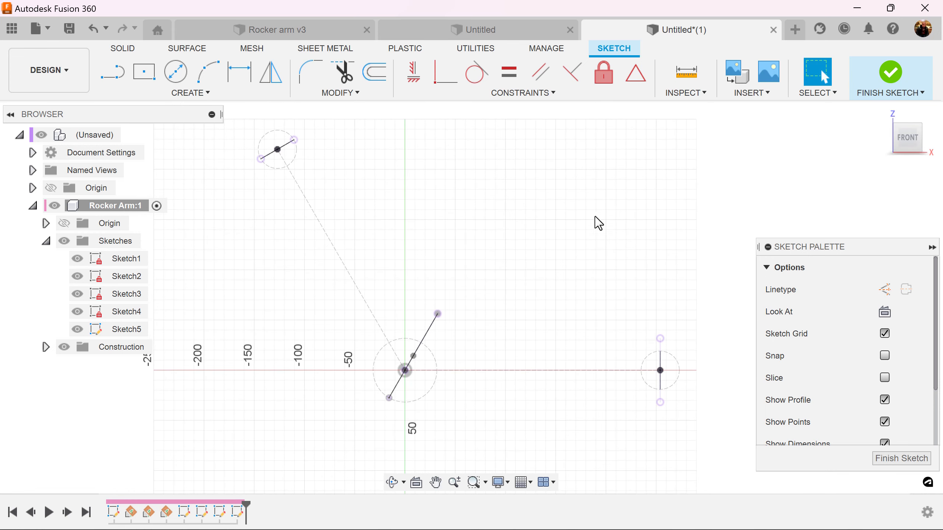
Draw a line from the outer end of the angled arm's ellipse, ending tangent to the central circle
click(119, 79)
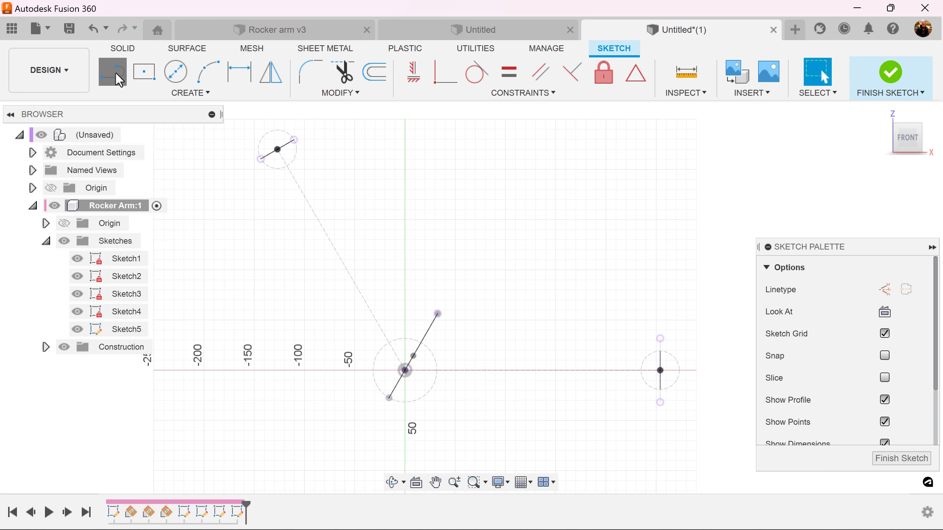
click(262, 159)
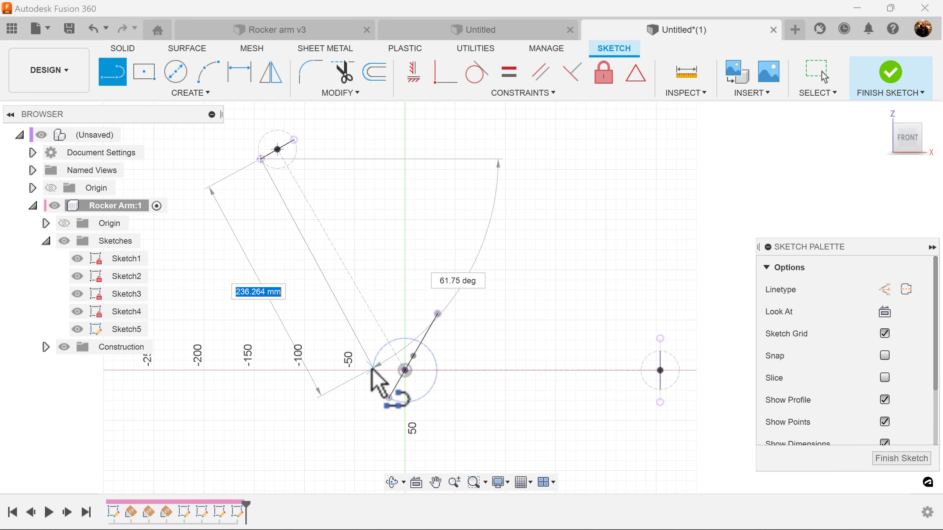
double_click(376, 386)
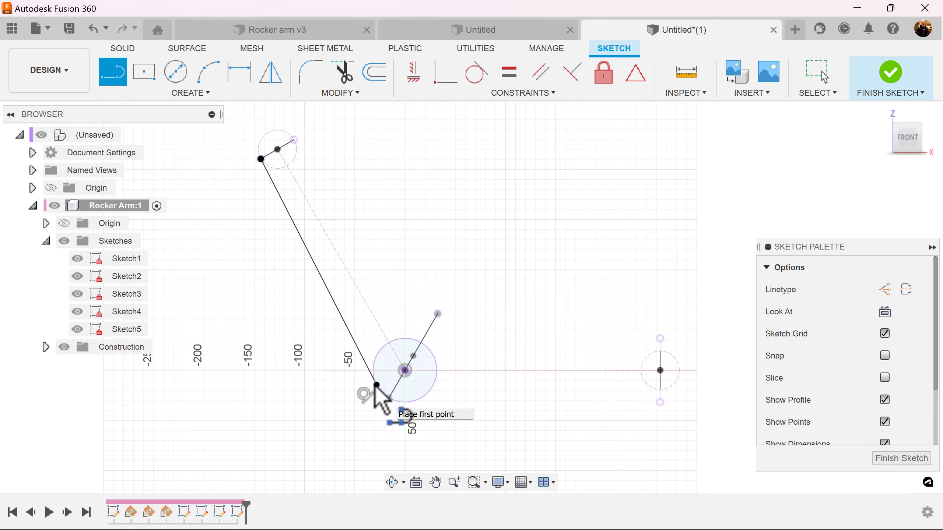
Draw a line from the lower end of the horizontal arm's ellipse, ending tangent to the underside of the central circle
scroll(419, 417, up, 4)
scroll(498, 408, down, 3)
middle_drag(643, 383, 575, 386)
key(l)
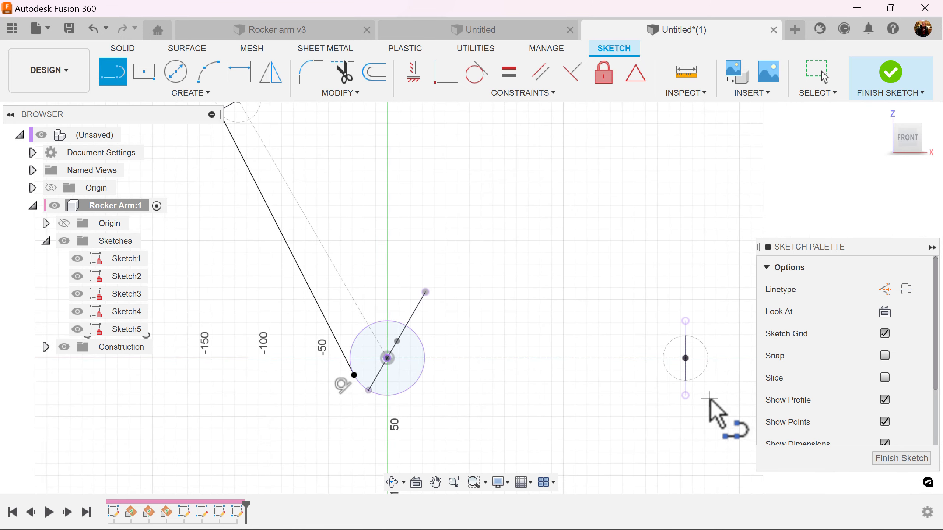
click(686, 381)
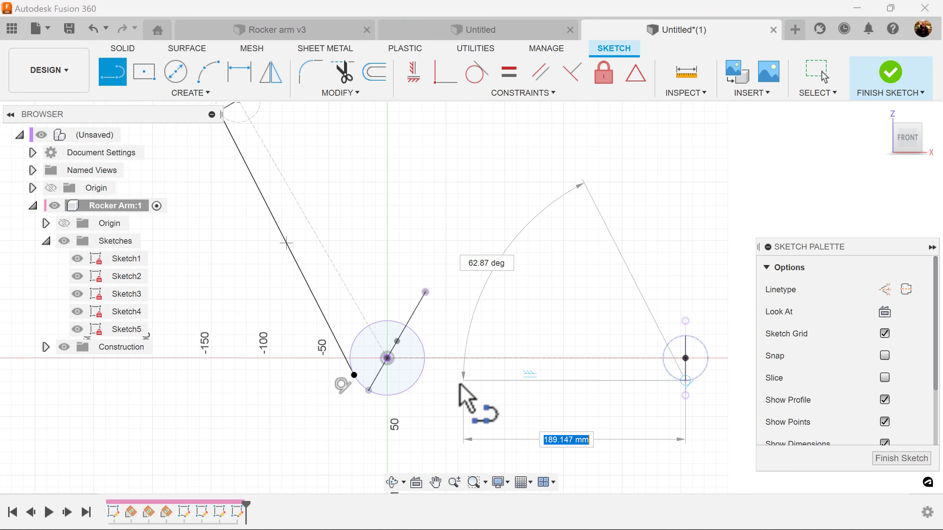
double_click(390, 396)
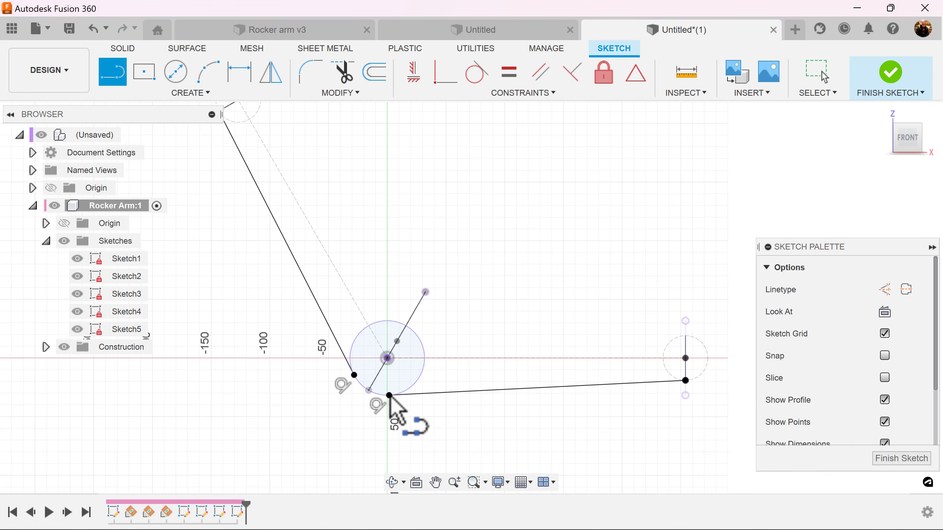
scroll(657, 417, down, 2)
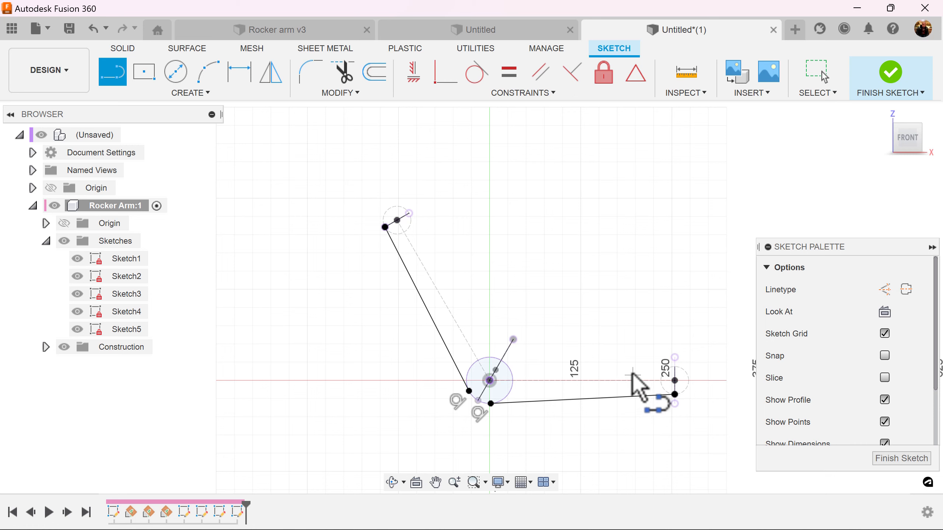
Draw an arc along the underside of the central circle joining the inner ends of the two side lines
scroll(493, 404, up, 5)
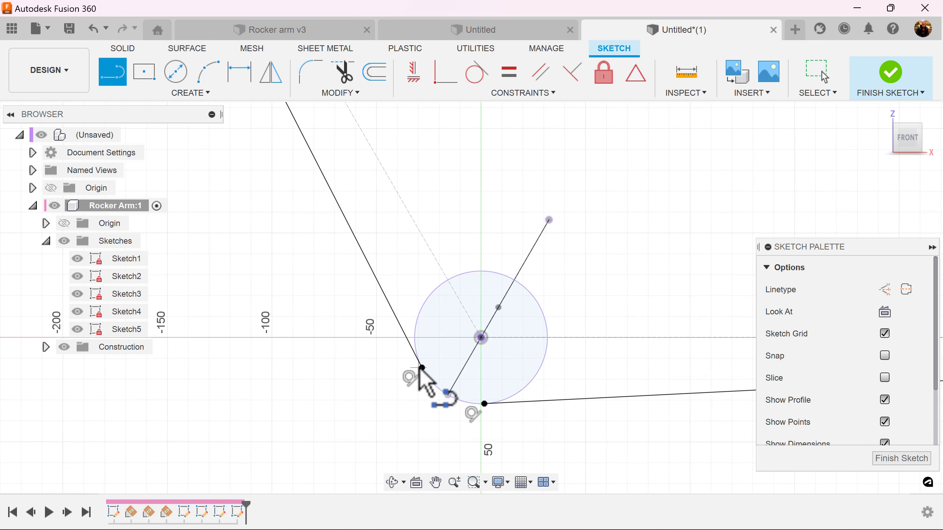
click(422, 368)
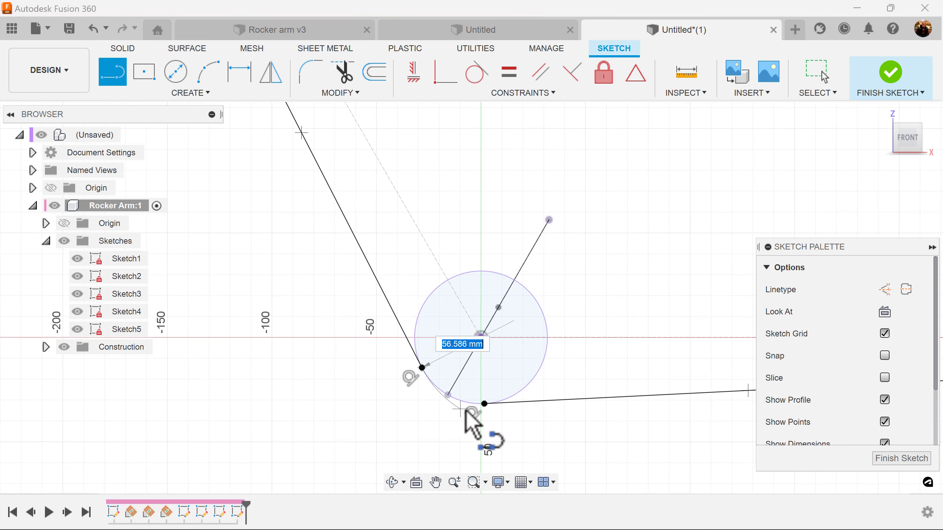
click(484, 403)
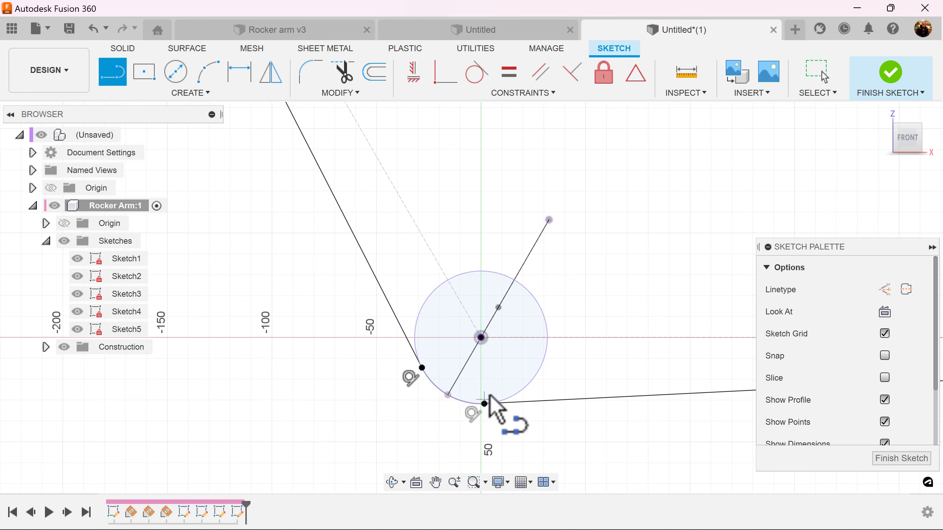
Draw a fit point spline from the angled arm's inner ellipse point through the central ellipse's upper point to the point above the horizontal arm's end
scroll(659, 341, down, 8)
mouse_move(659, 341)
middle_down()
mouse_move(701, 270)
mouse_move(507, 282)
middle_up()
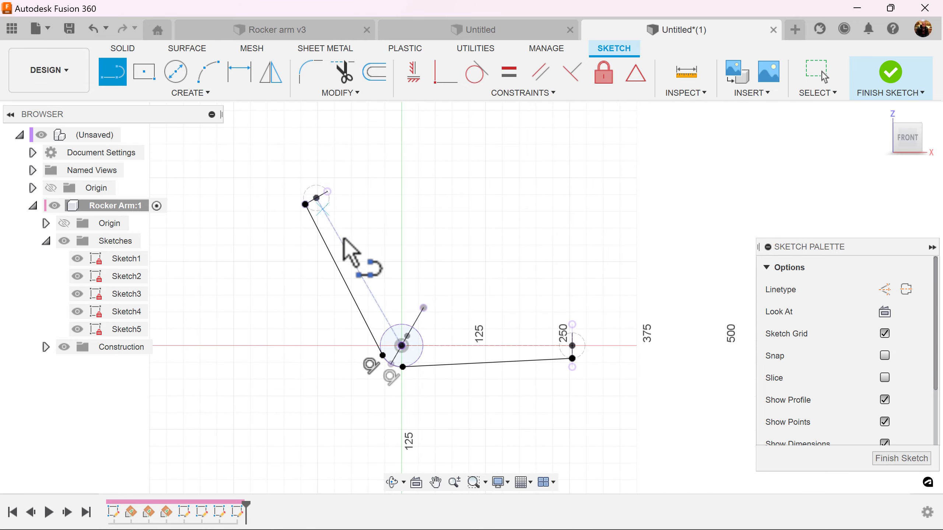
click(193, 98)
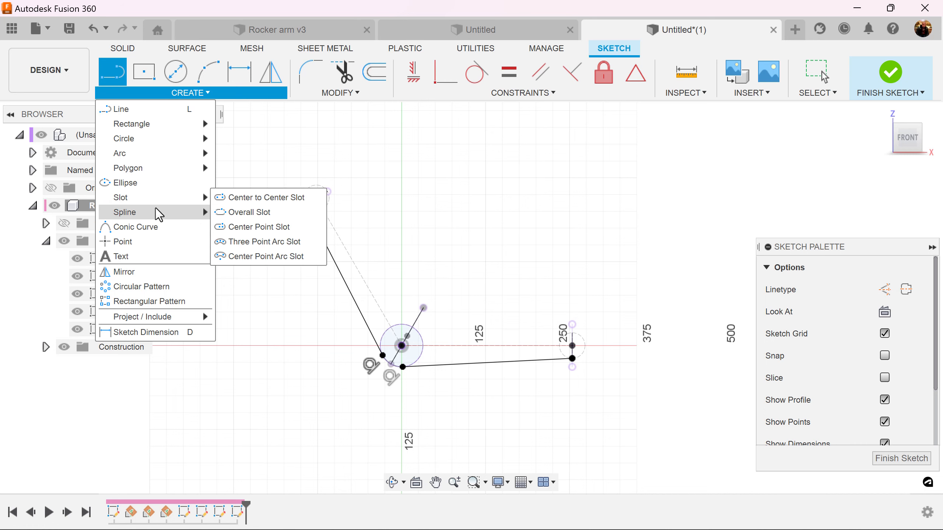
mouse_move(156, 210)
click(245, 216)
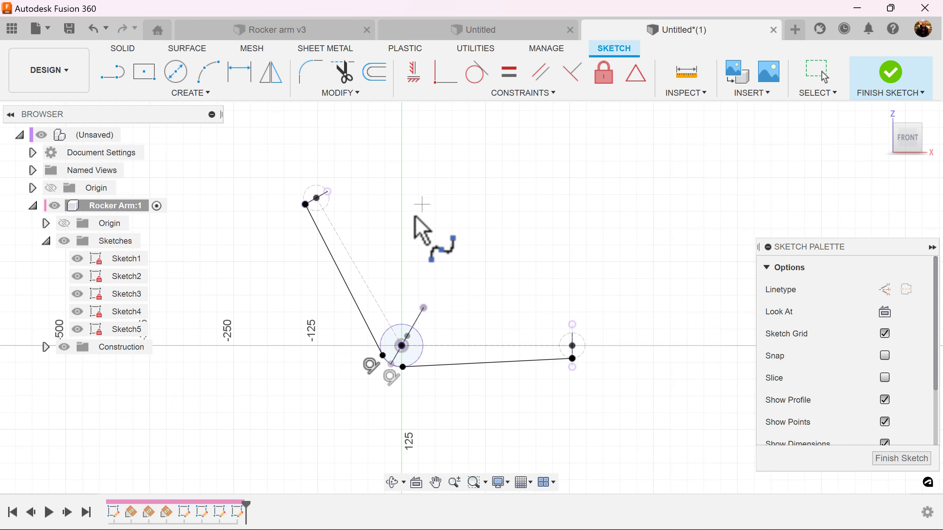
scroll(415, 217, up, 3)
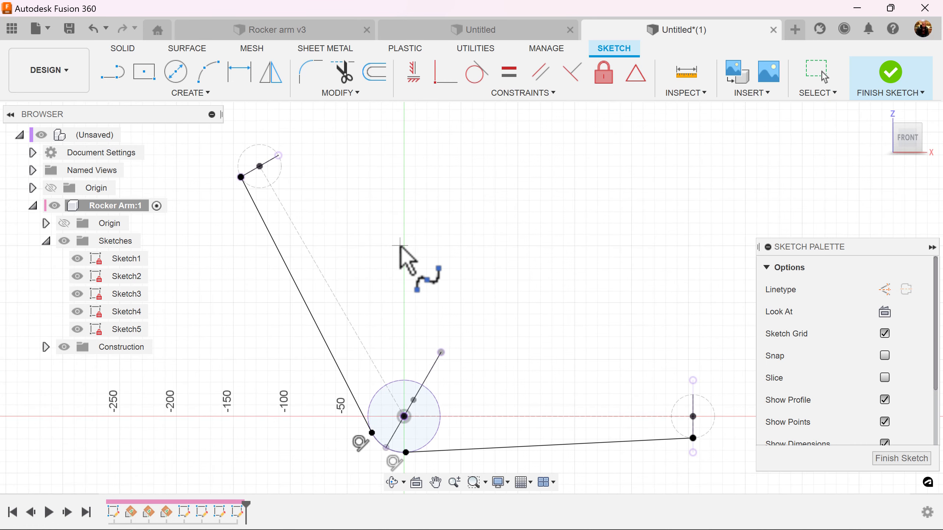
click(279, 155)
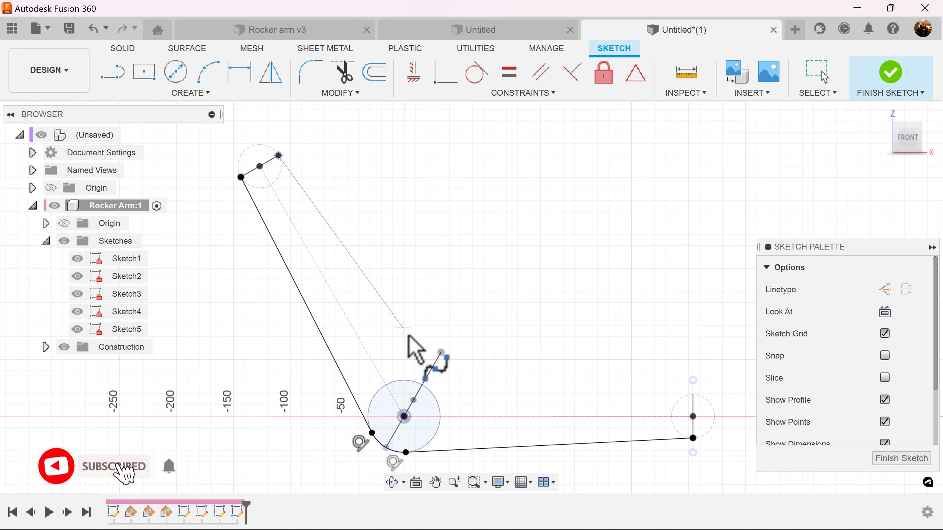
click(441, 352)
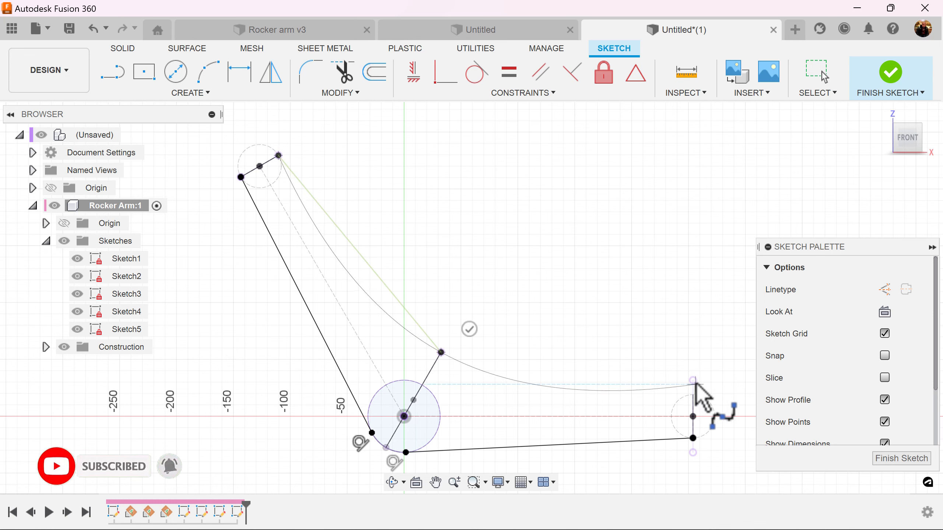
click(693, 381)
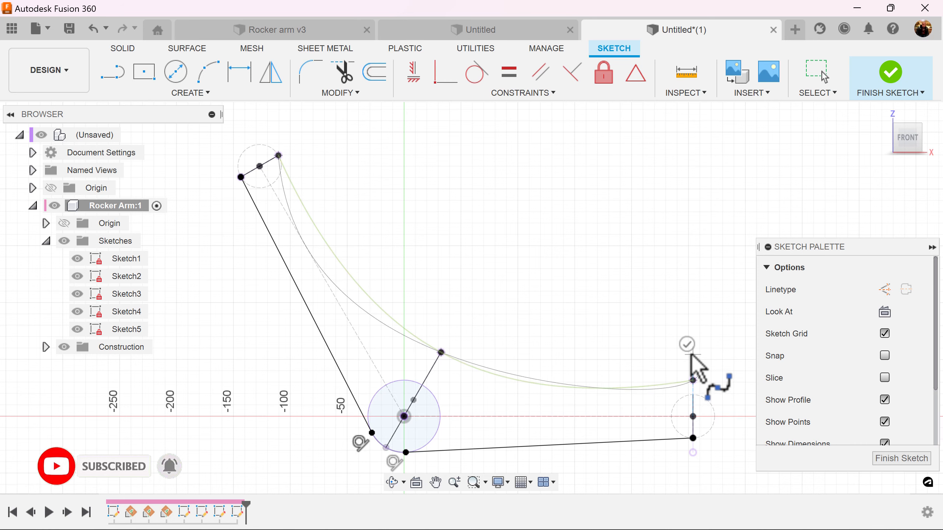
click(687, 344)
Constrain the spline's tangent handle at the horizontal arm's end to be horizontal
scroll(723, 433, down, 2)
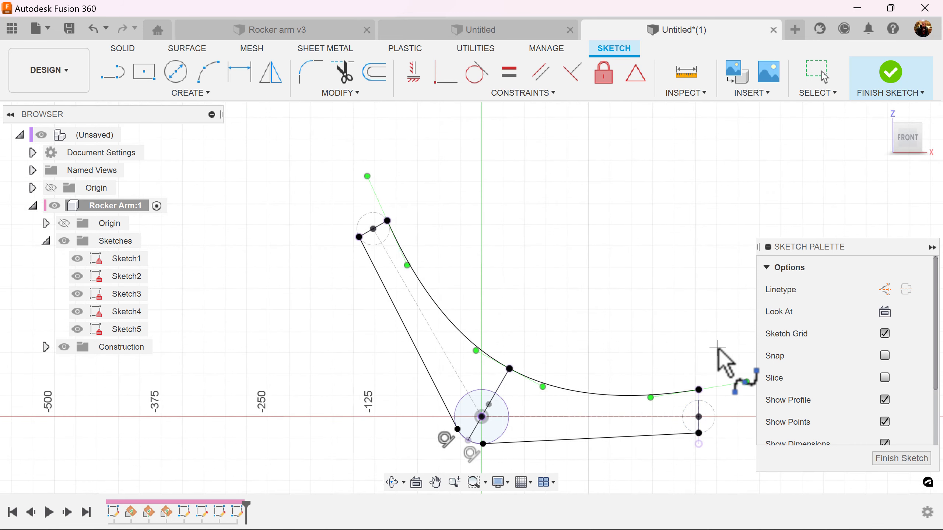
middle_drag(726, 368, 632, 368)
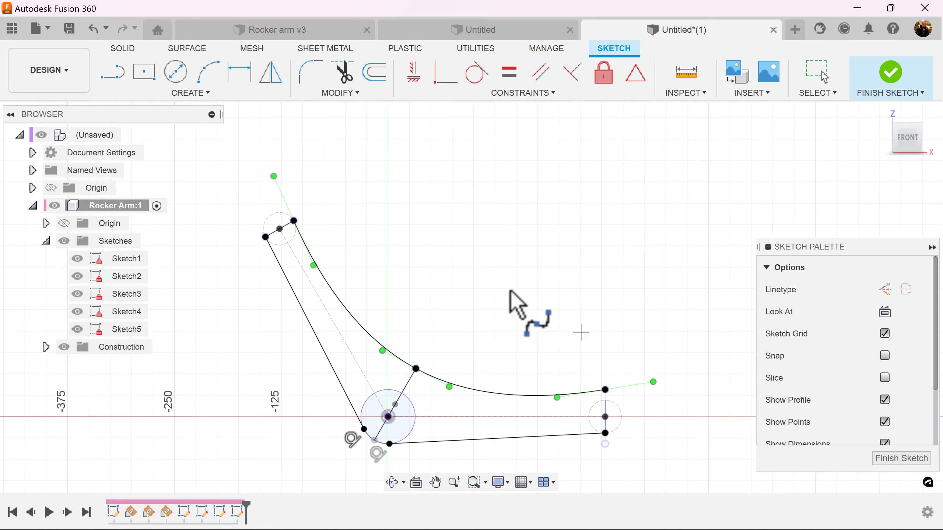
click(417, 79)
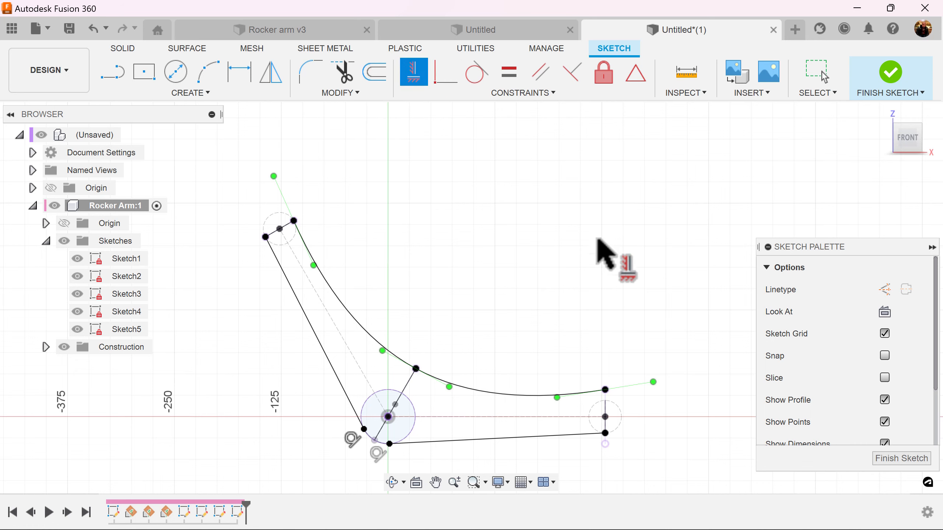
click(634, 389)
Make the spline's tangent handle at the angled arm's end perpendicular to the short line across that arm's end
scroll(322, 241, up, 3)
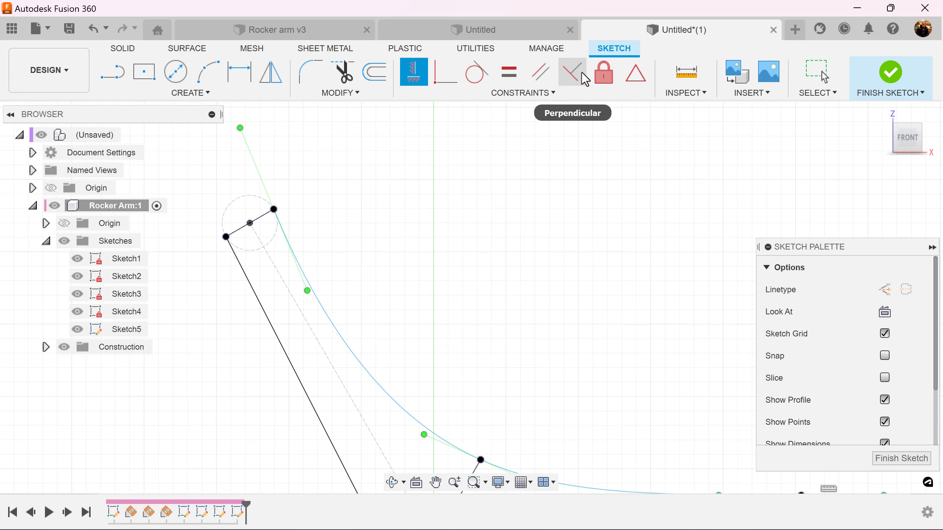
drag(284, 120, 281, 131)
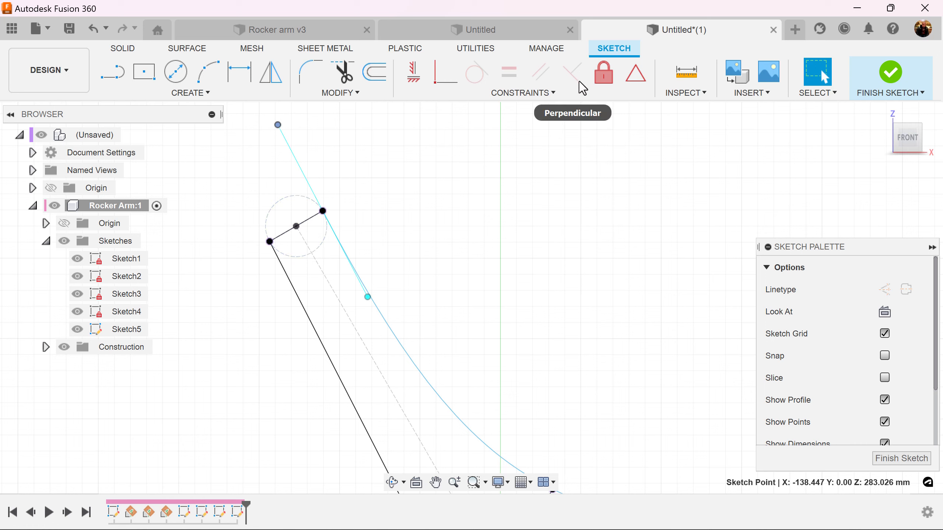
click(571, 72)
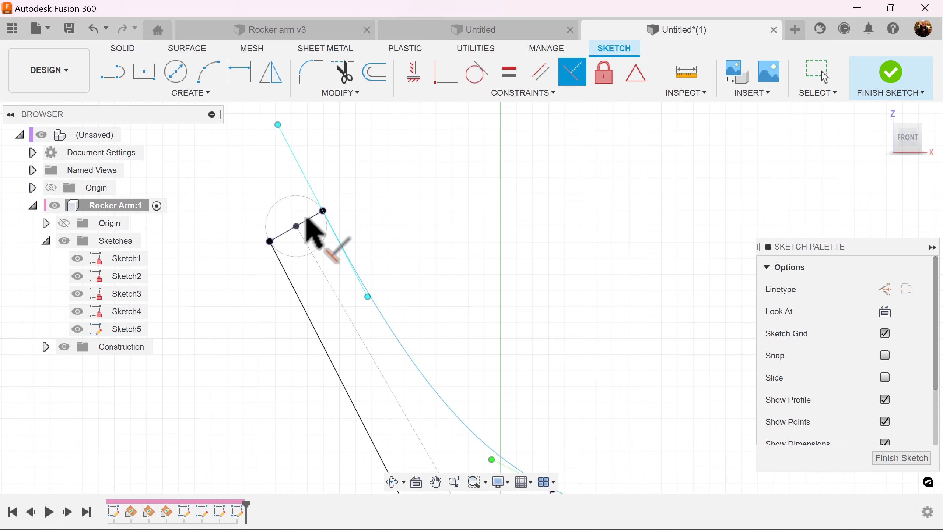
click(315, 209)
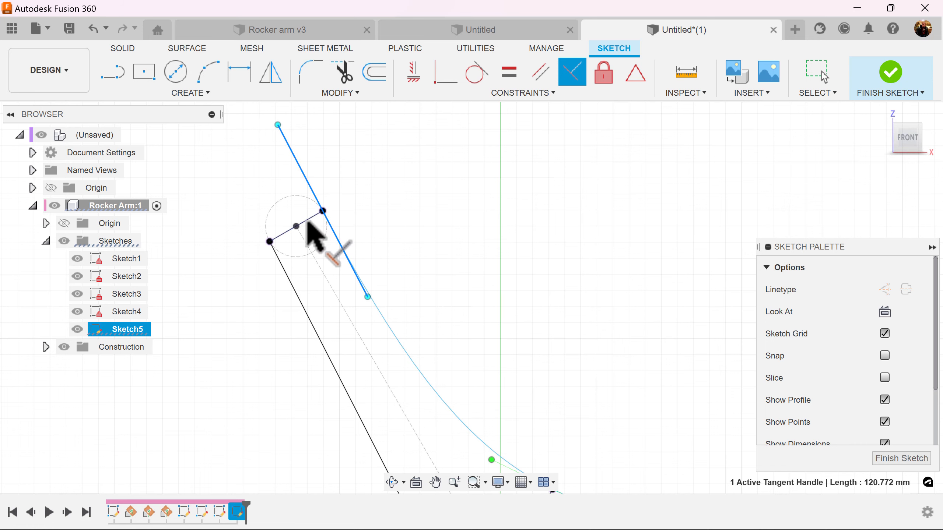
click(314, 218)
Dimension the lengths of the spline's two end tangent handles, accepting their lengths as drawn
scroll(588, 278, down, 2)
scroll(590, 278, down, 3)
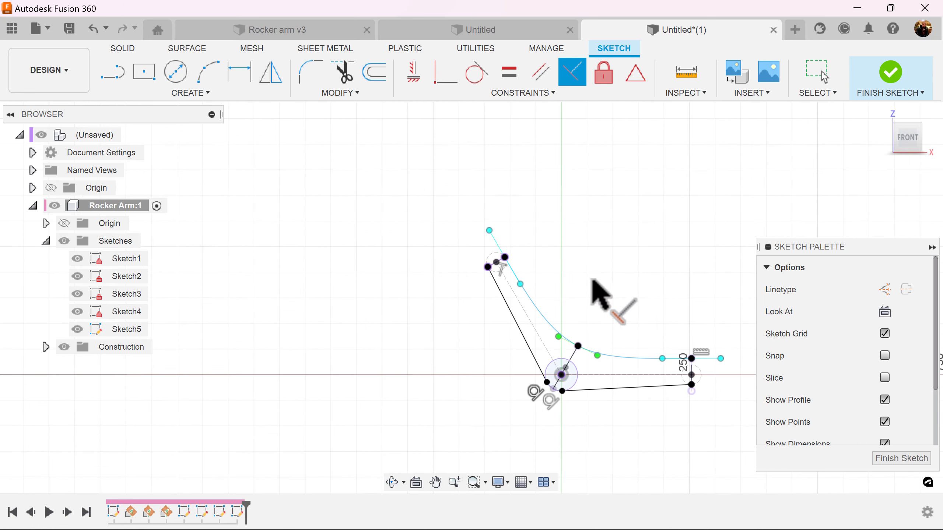
mouse_move(590, 279)
middle_down()
mouse_move(483, 265)
mouse_move(526, 270)
mouse_move(524, 246)
middle_up()
scroll(483, 265, up, 2)
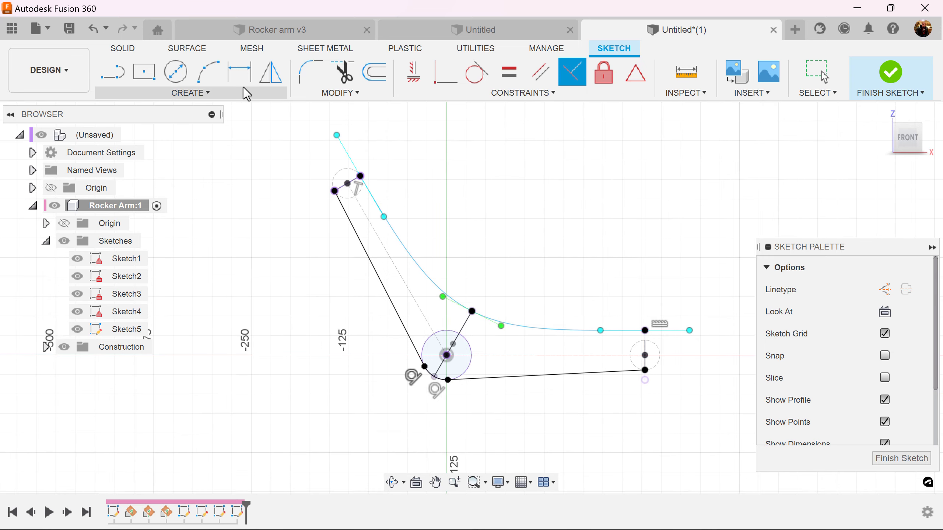
click(239, 71)
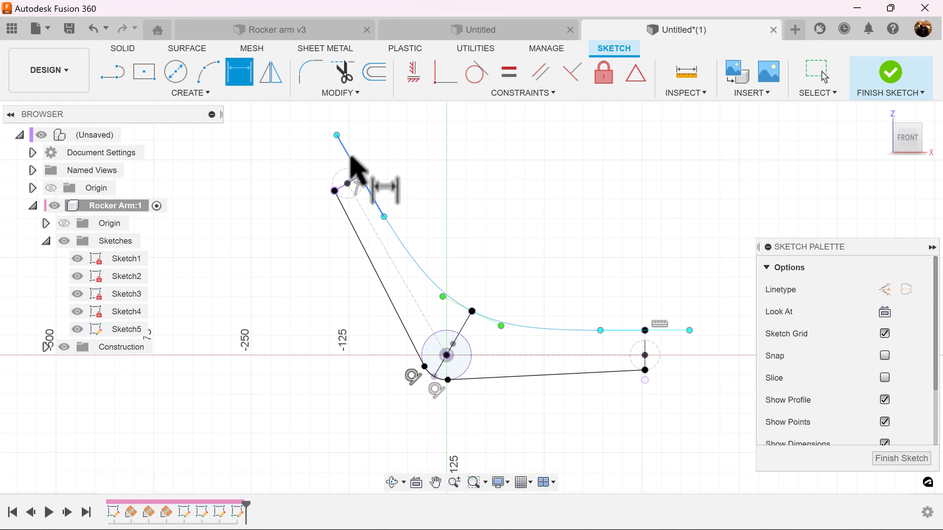
click(359, 172)
click(372, 160)
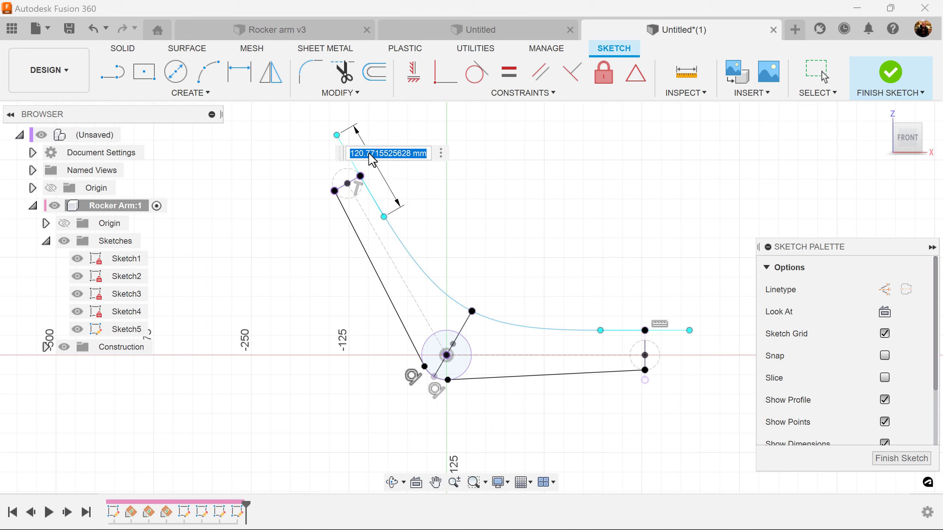
key(Return)
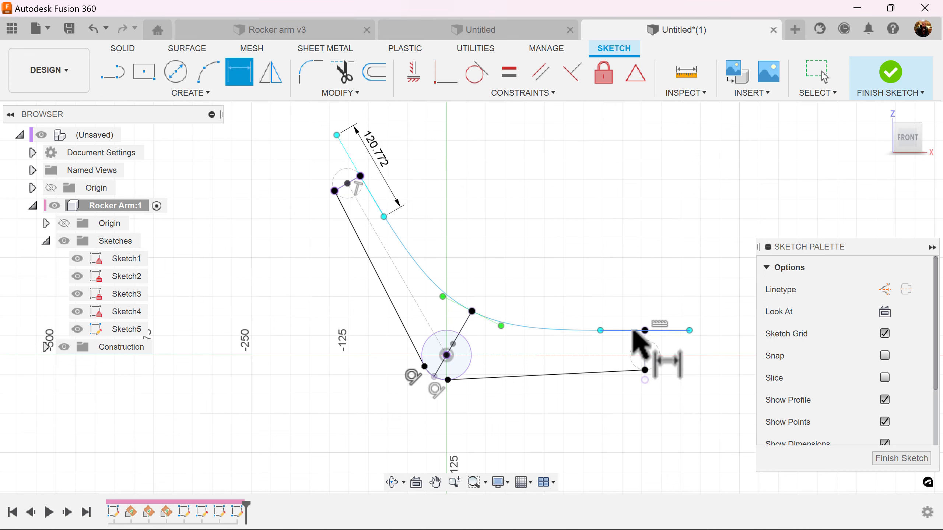
click(634, 332)
click(636, 286)
key(Return)
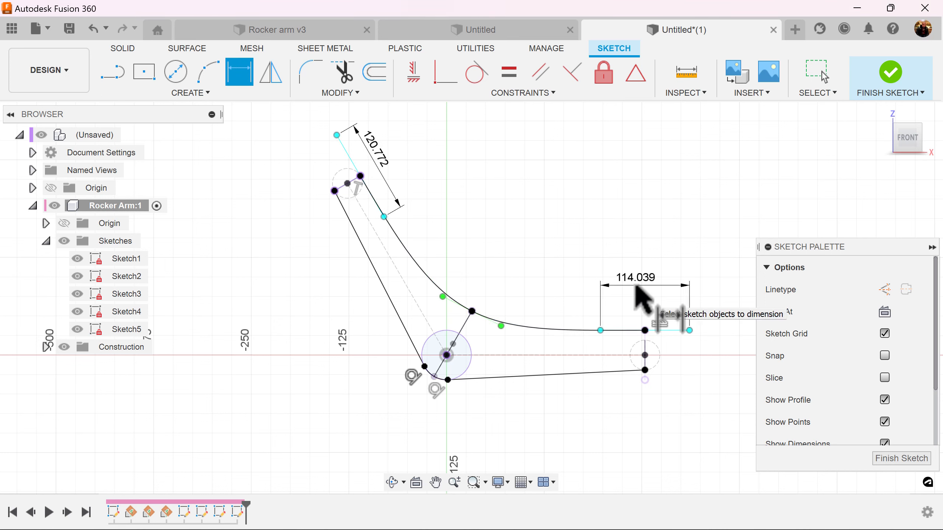
Remove the coincident constraint holding the spline's end point above the horizontal arm's ellipse
scroll(631, 396, down, 1)
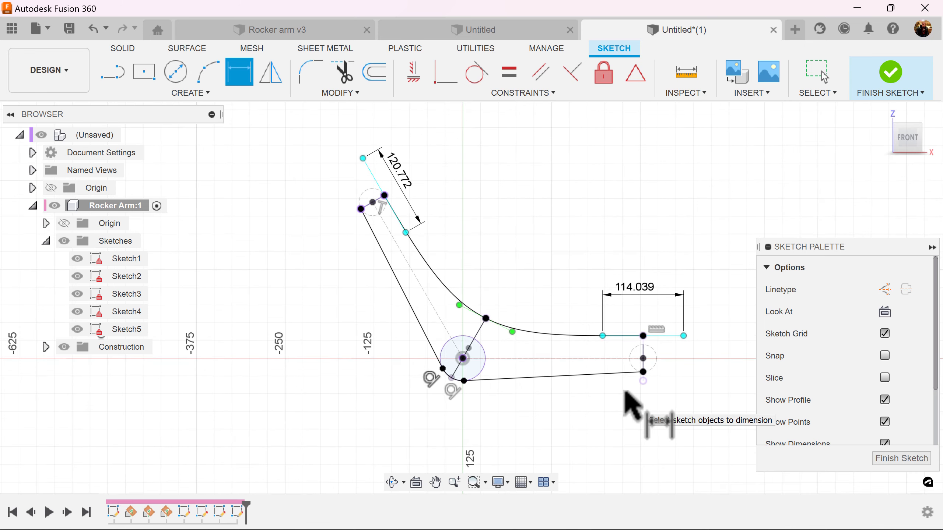
scroll(654, 397, up, 5)
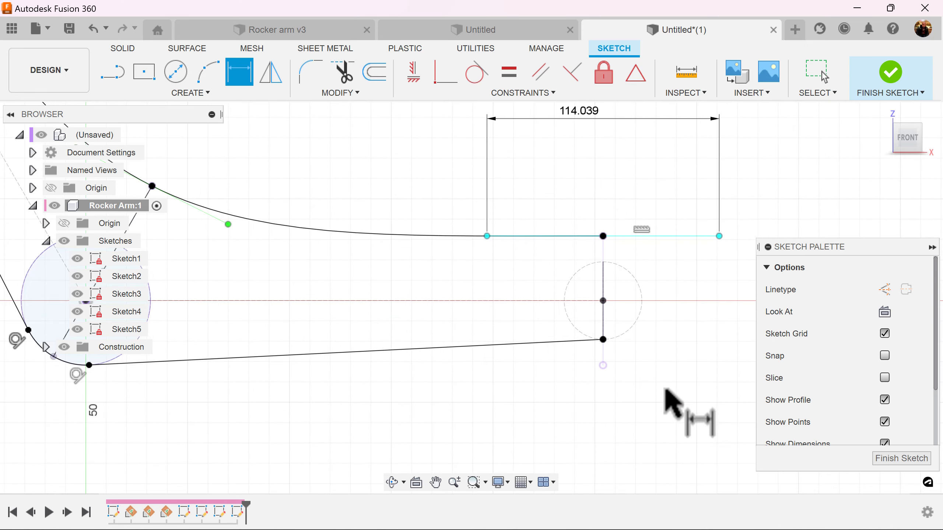
key(Escape)
scroll(528, 323, up, 1)
click(534, 316)
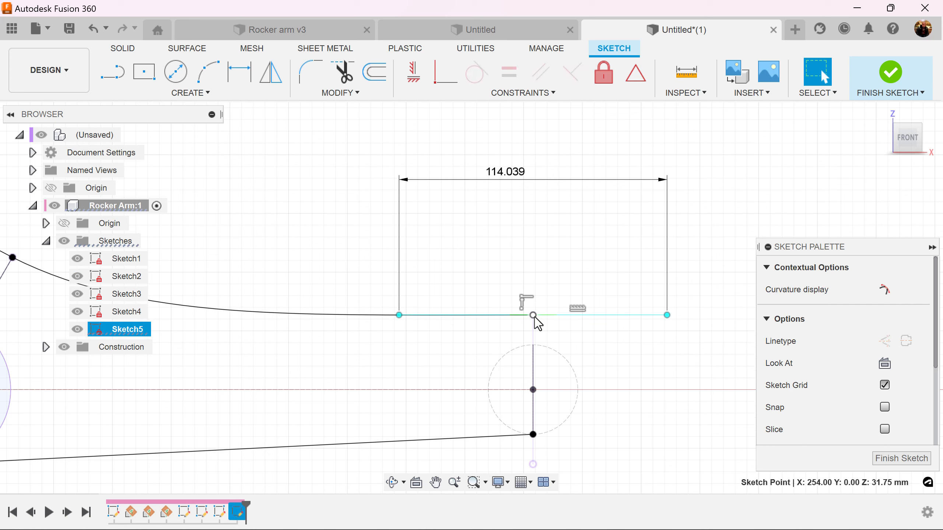
click(526, 302)
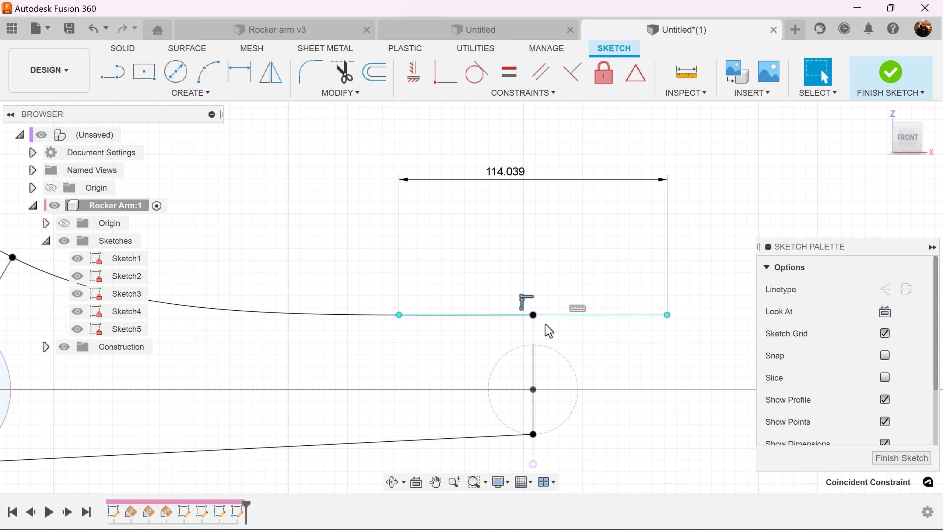
key(ctrl+z)
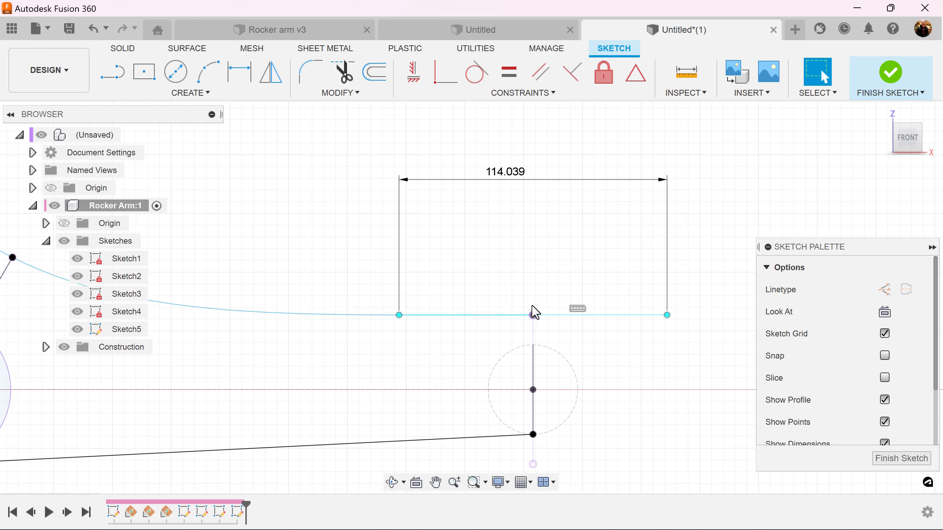
Make the spline's end point coincident with the upper point of the horizontal arm's ellipse and finish the sketch
click(448, 86)
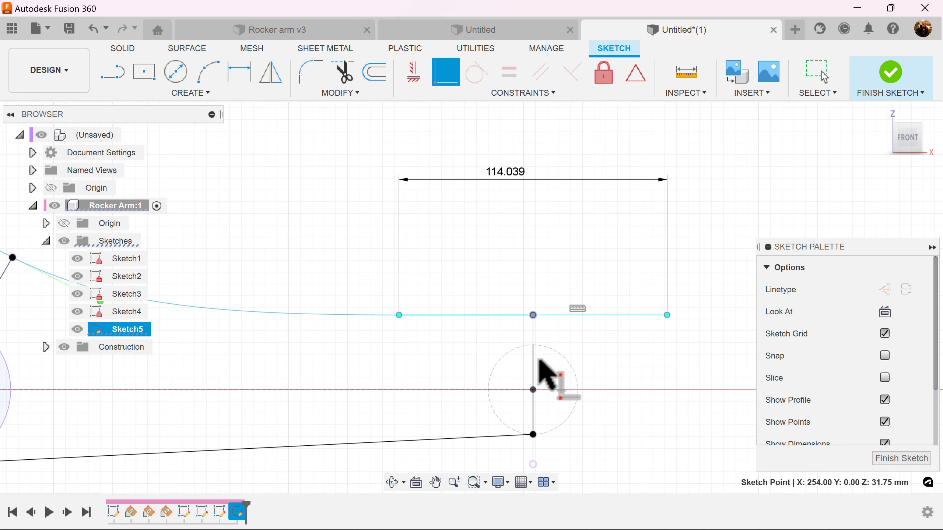
click(533, 345)
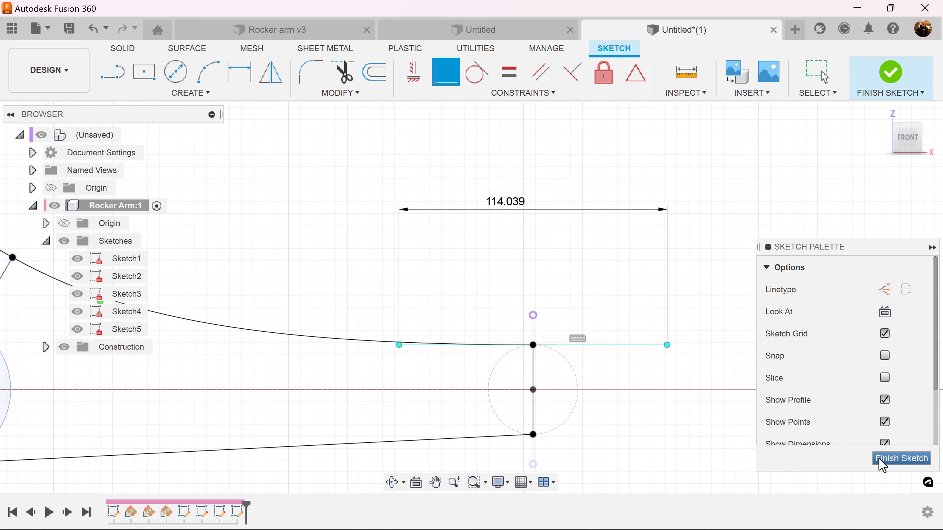
click(891, 459)
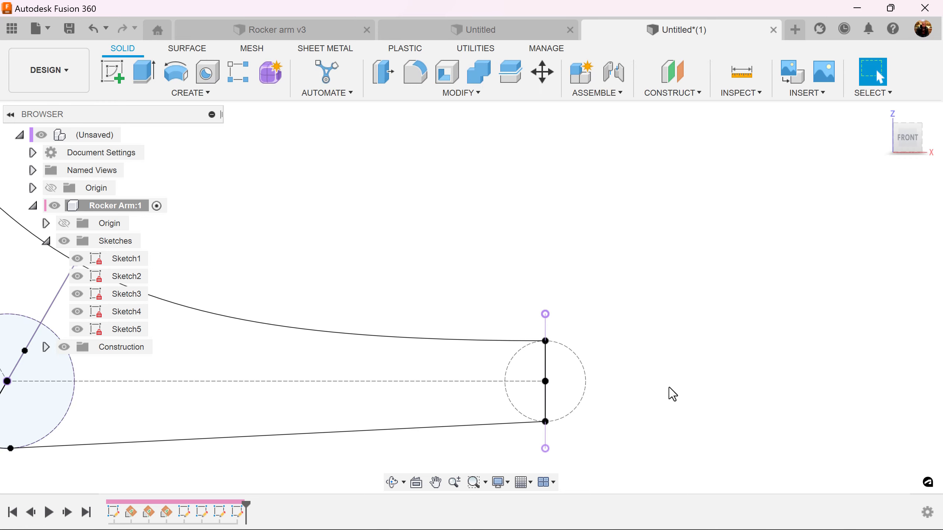
Start a Loft and select the horizontal arm's end ellipse and the large central ellipse as its profiles
click(184, 98)
click(121, 213)
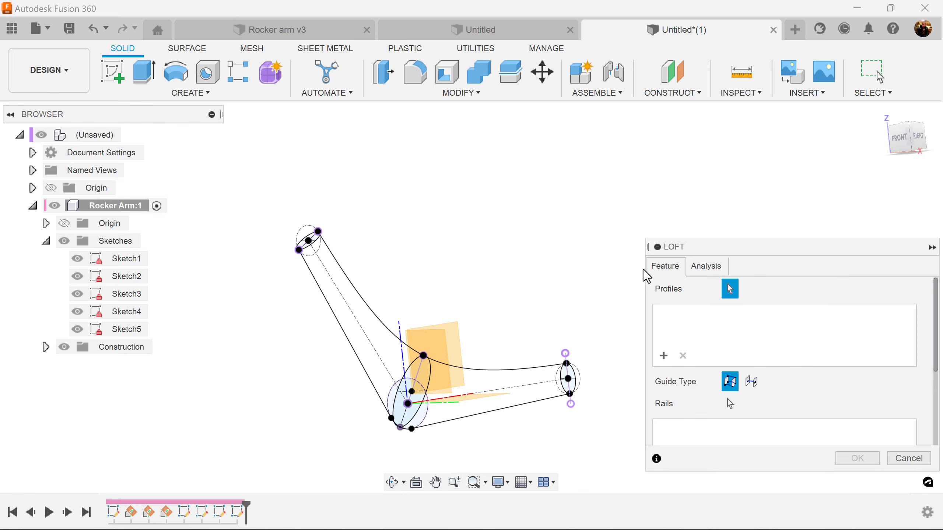
scroll(628, 375, up, 3)
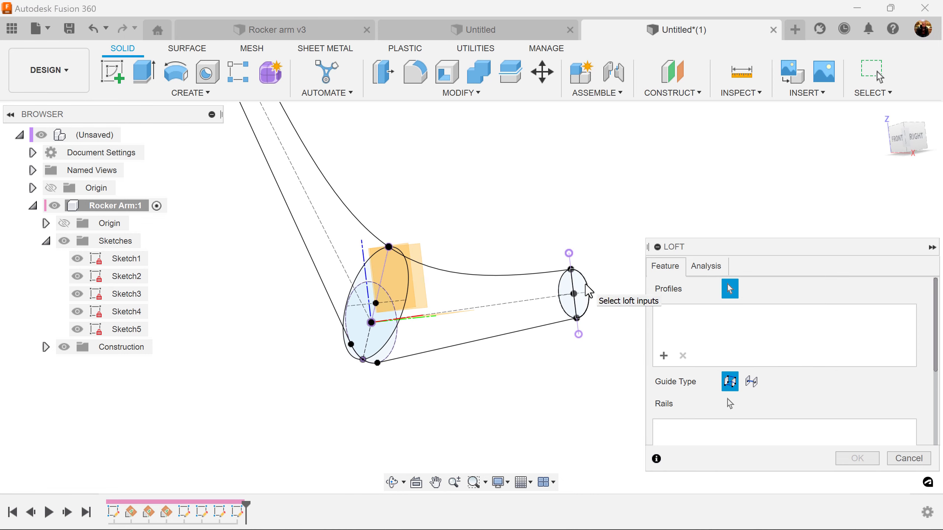
click(584, 294)
click(569, 295)
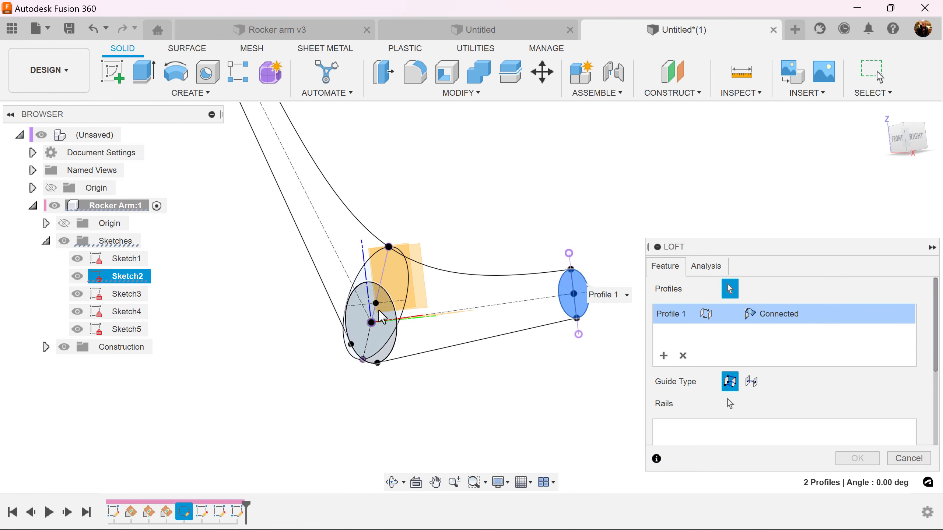
scroll(372, 316, up, 1)
click(414, 280)
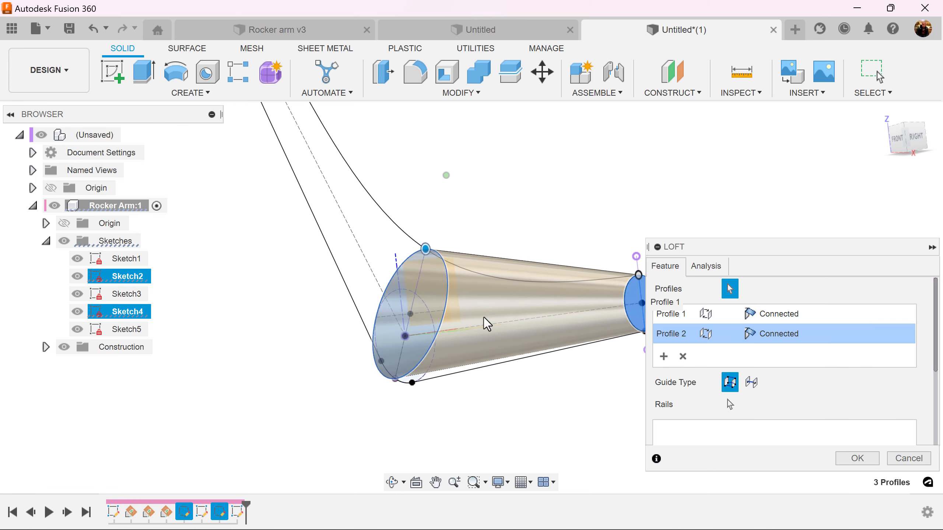
Add the angled arm's end ellipse to the loft as the third profile
shift+middle_drag(461, 357, 427, 233)
scroll(427, 236, up, 3)
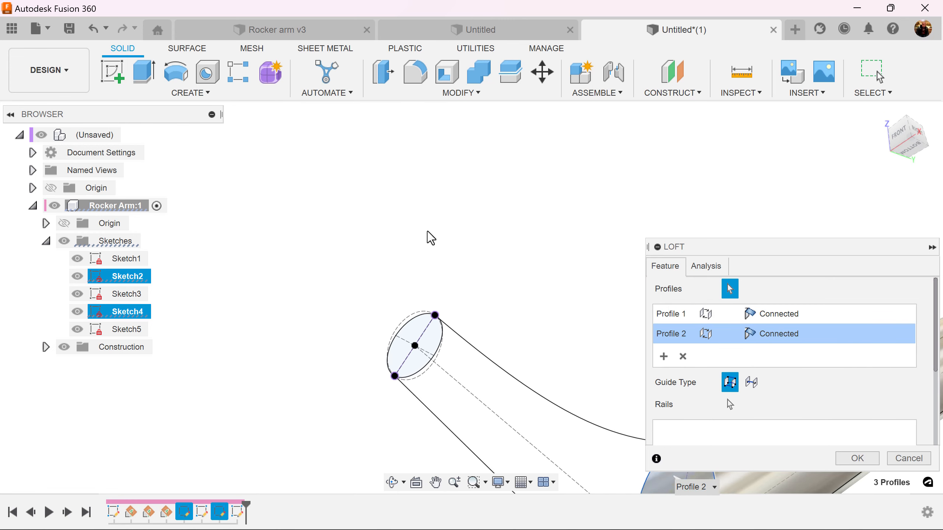
click(400, 310)
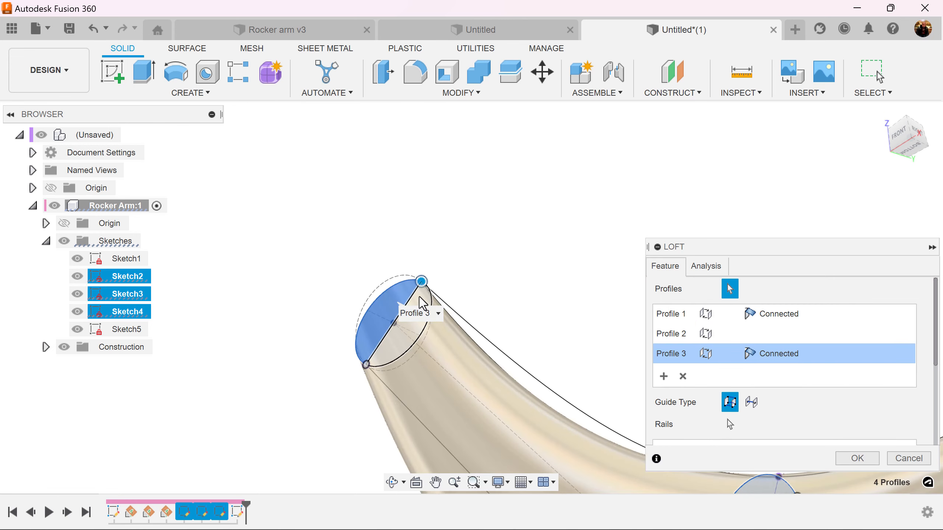
Guide the loft with the upper spline and the lower tangent edge chain as rails and create it as a new body
scroll(566, 331, down, 4)
shift+middle_drag(628, 348, 723, 407)
click(729, 426)
scroll(825, 417, down, 5)
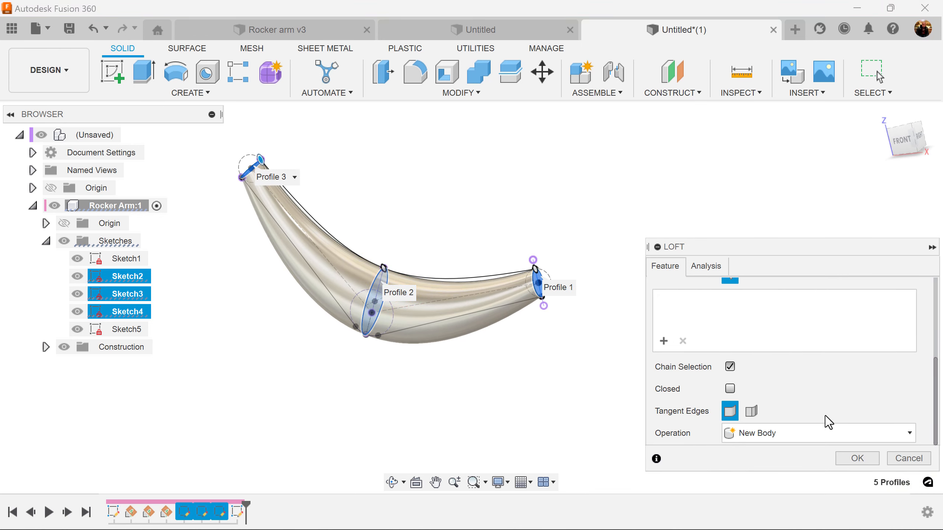
scroll(825, 417, up, 2)
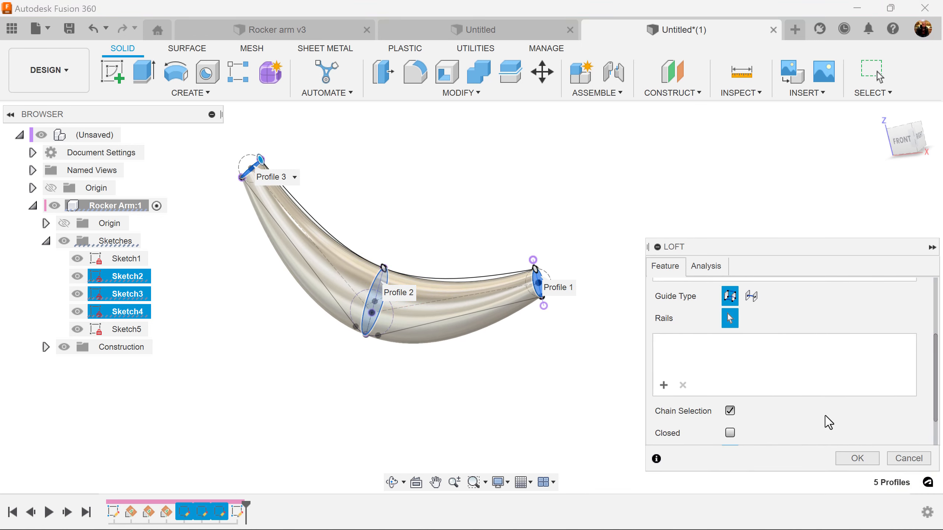
click(493, 279)
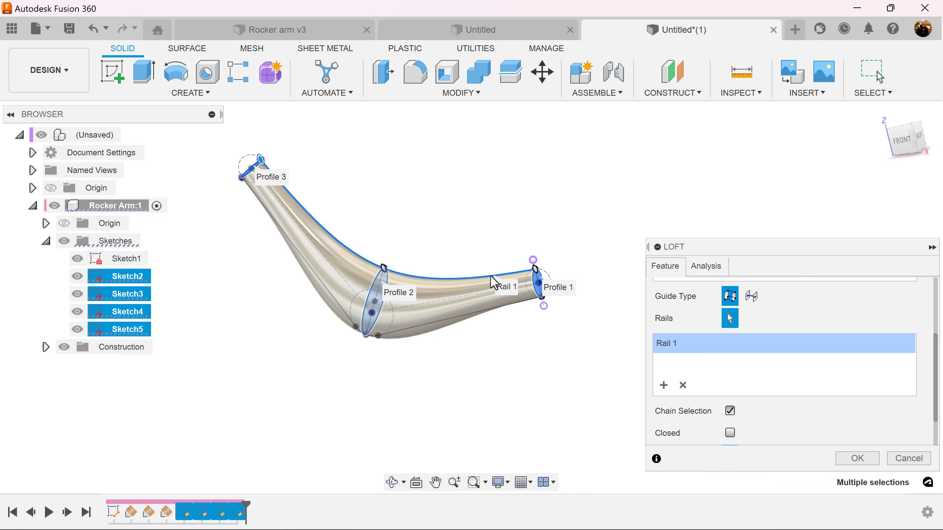
click(456, 319)
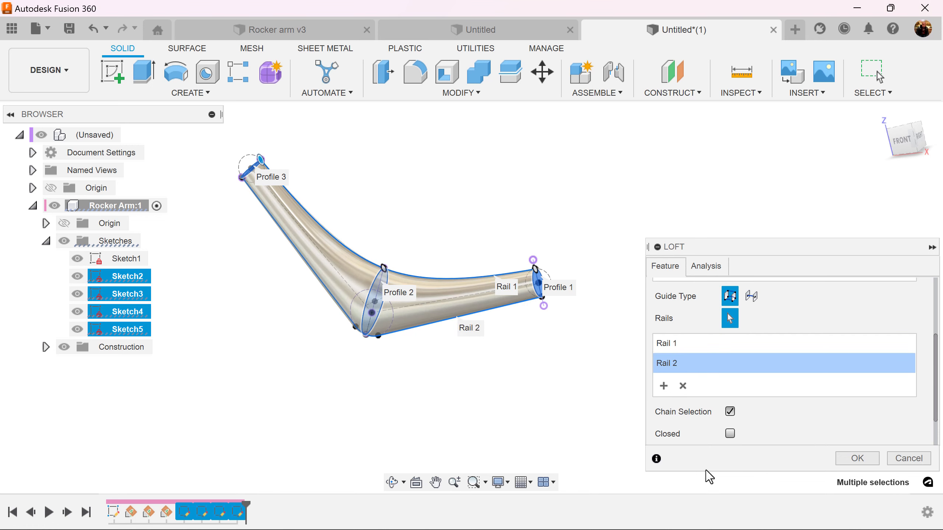
click(855, 459)
Create a new sketch on the front origin plane running through the lofted arm
mouse_move(673, 286)
shift+middle_down()
mouse_move(518, 250)
mouse_move(274, 248)
mouse_move(303, 231)
mouse_move(407, 234)
mouse_move(403, 227)
mouse_move(407, 240)
shift+middle_up()
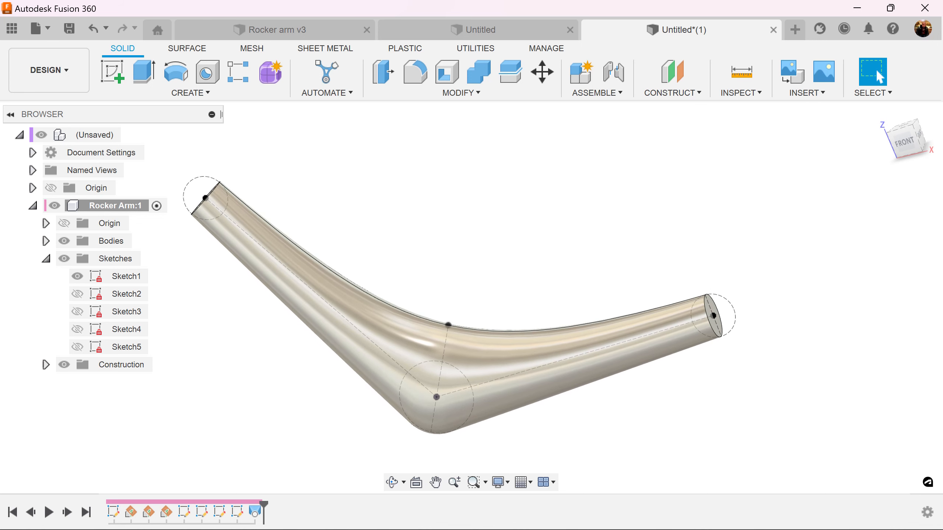
click(905, 147)
middle_drag(663, 212, 669, 264)
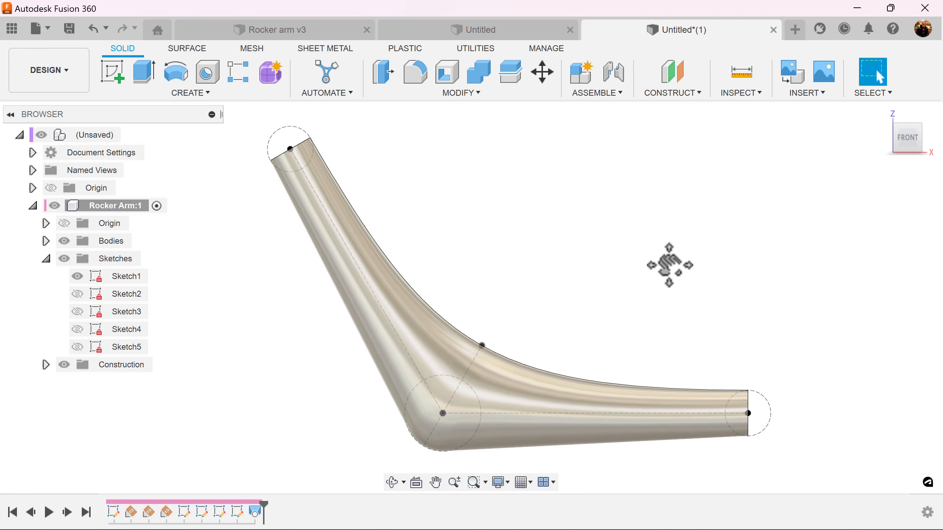
scroll(669, 267, down, 3)
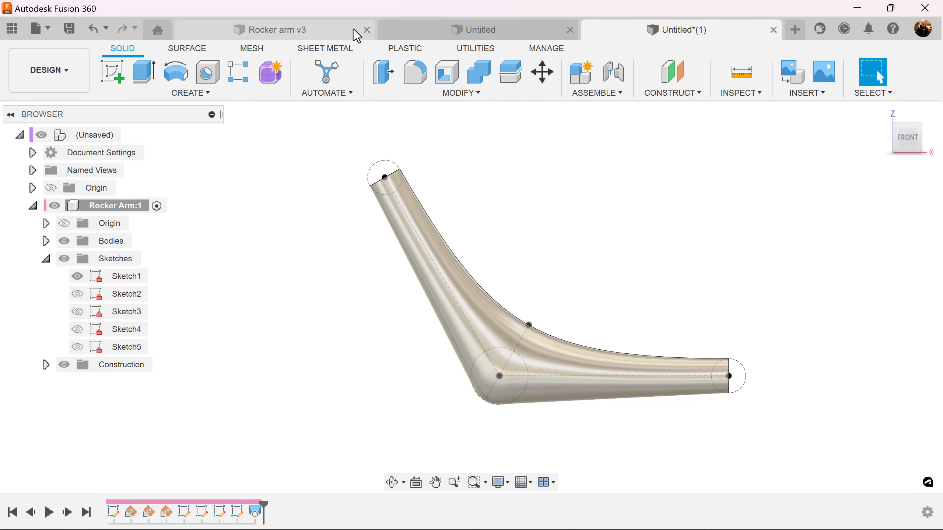
click(119, 78)
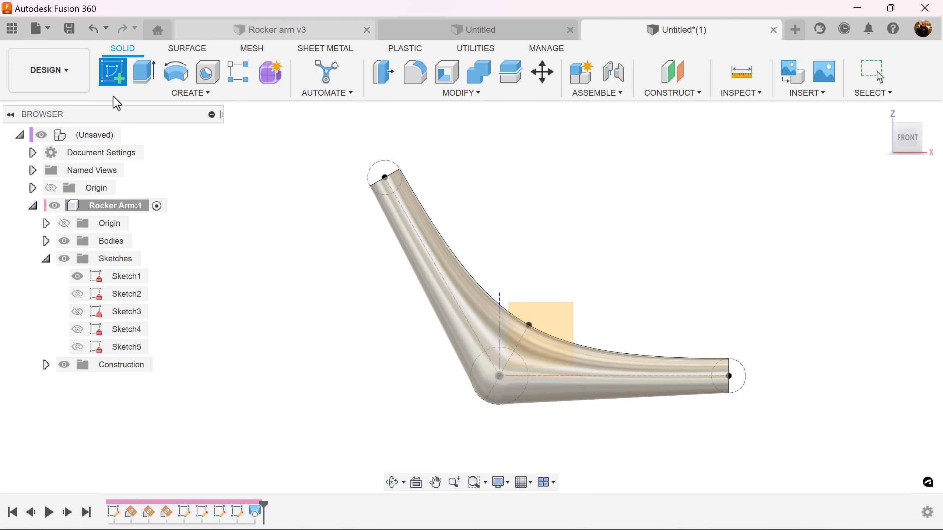
click(554, 316)
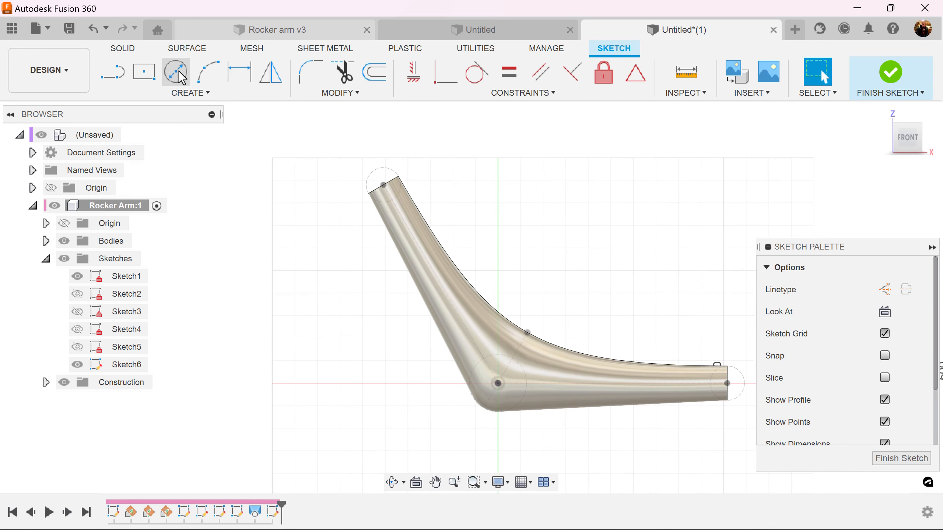
Draw a 58.1 mm diameter circle centred on the angled arm's end point
click(180, 75)
click(383, 184)
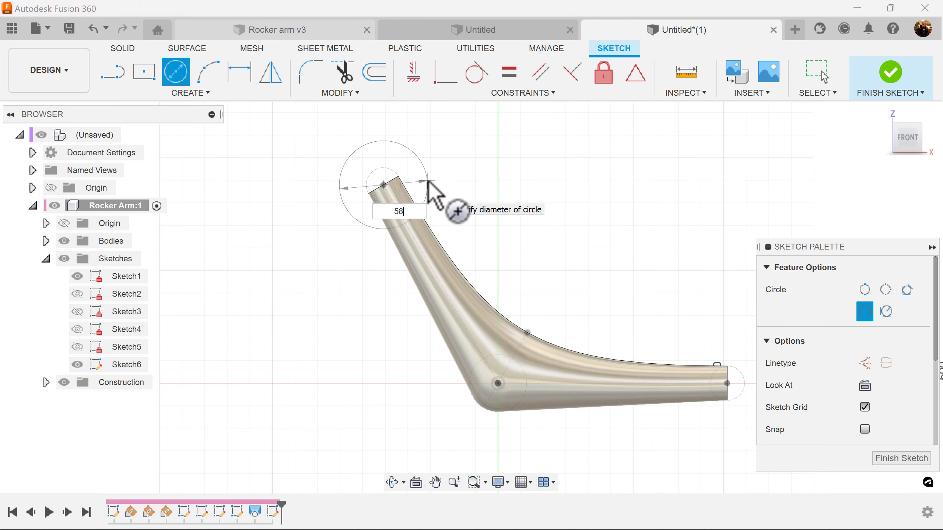
text(58)
key(Tab)
text(.1)
key(Return)
key(Escape)
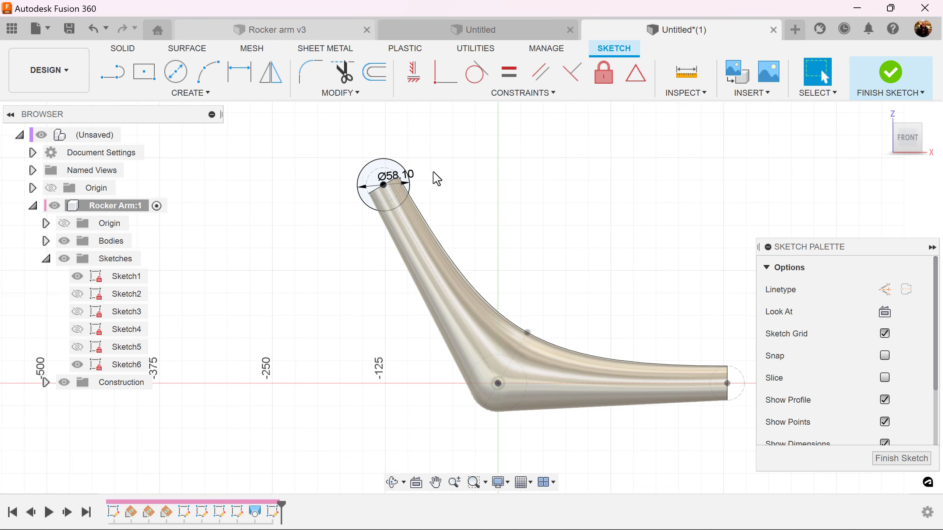
Draw a 58.1 mm diameter circle centred on the horizontal arm's end point
click(174, 71)
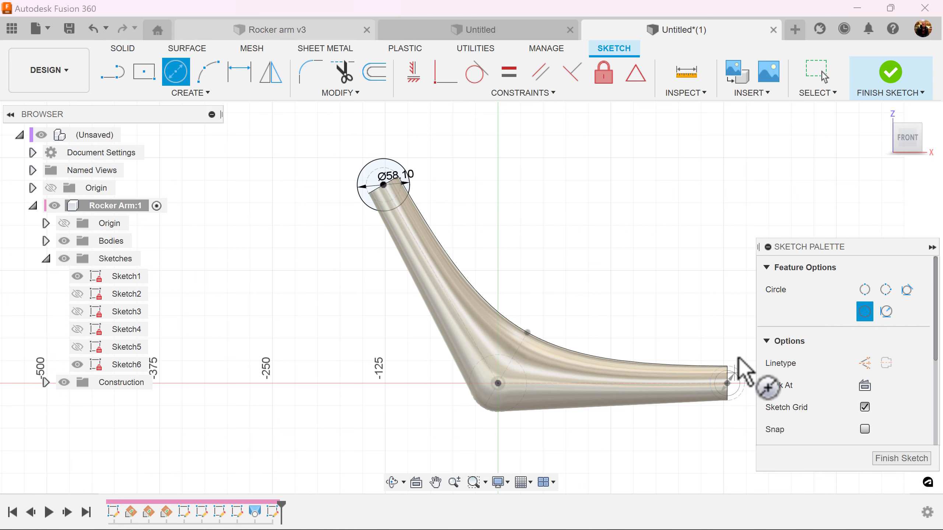
click(726, 383)
text(58.1)
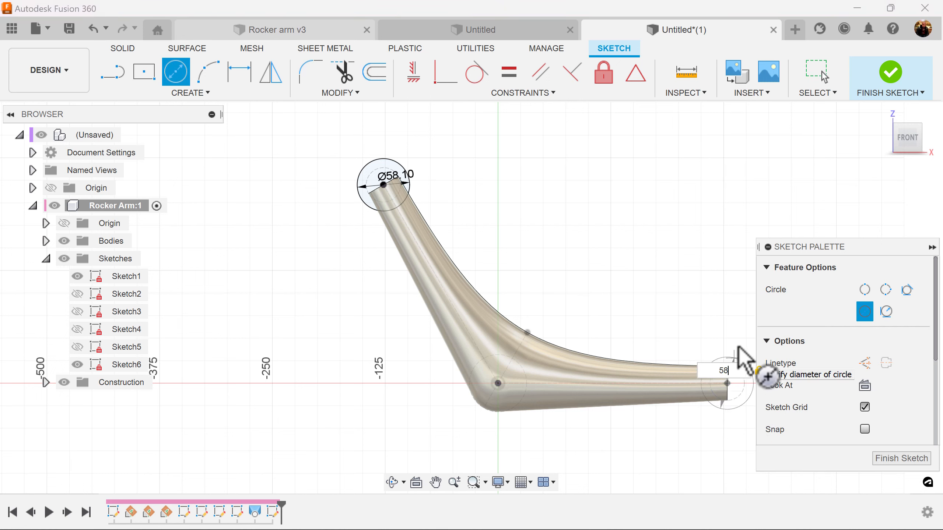
key(Return)
key(Escape)
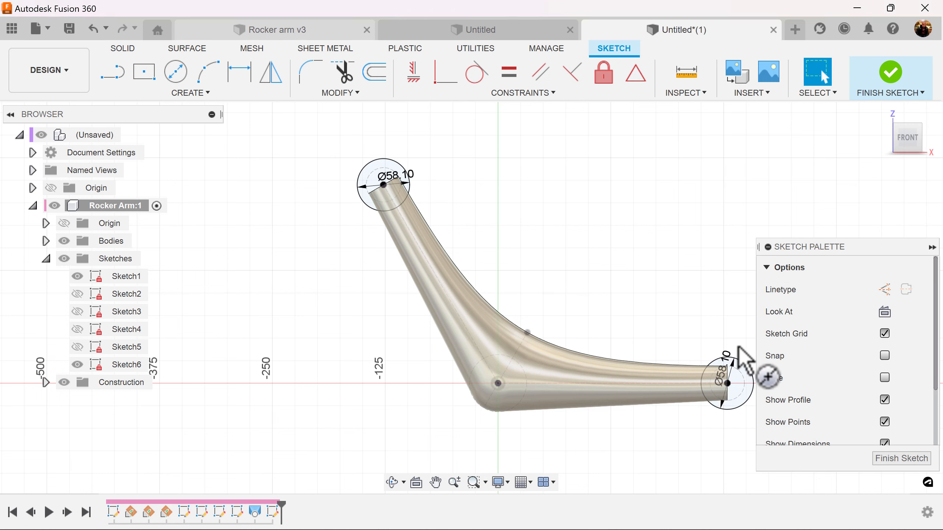
Draw an 83.5 mm diameter circle centred on the origin at the bend between the two arms
click(175, 71)
click(498, 382)
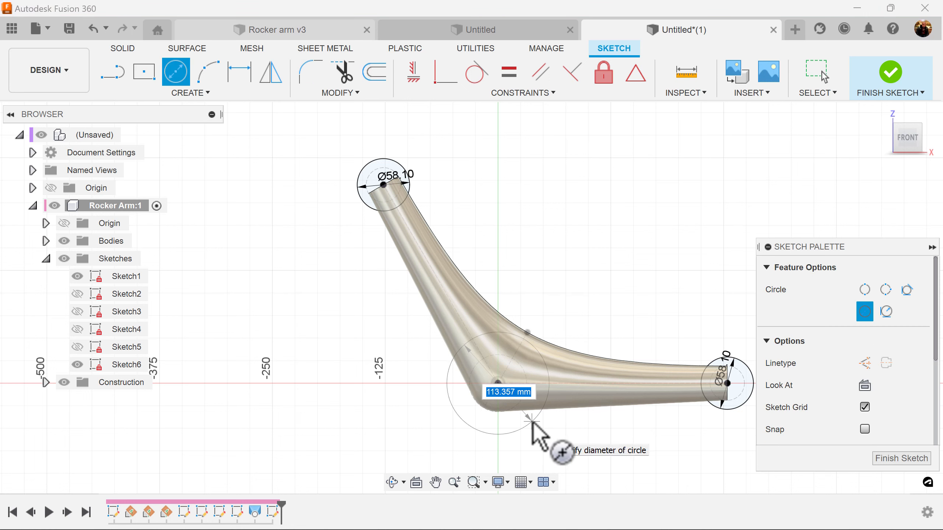
key(Return)
key(Escape)
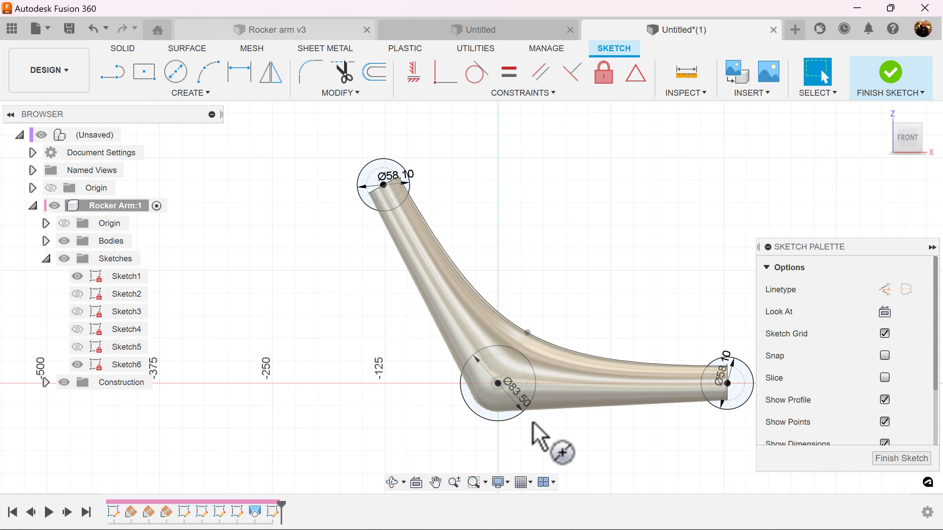
Project the three smaller construction circles of the first sketch into this sketch, with projection link on, and finish the sketch
scroll(663, 244, up, 2)
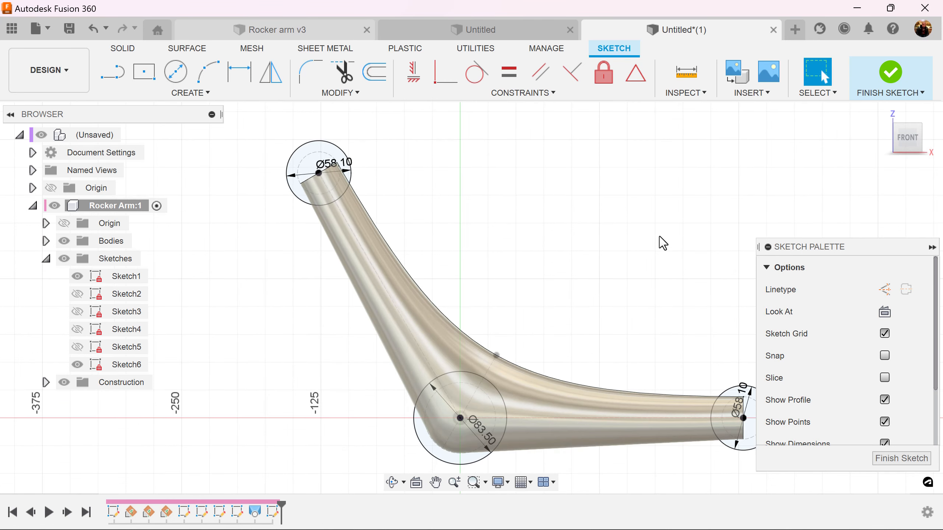
middle_drag(632, 226, 604, 215)
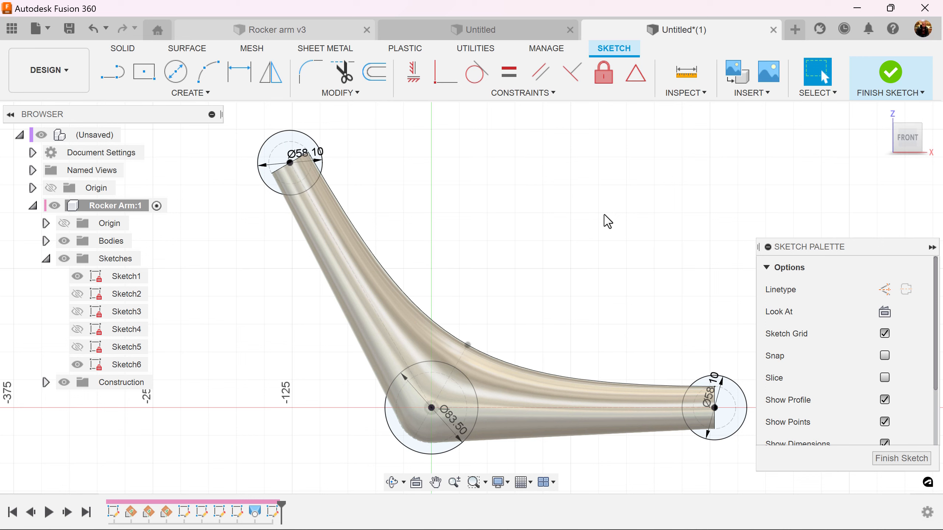
key(p)
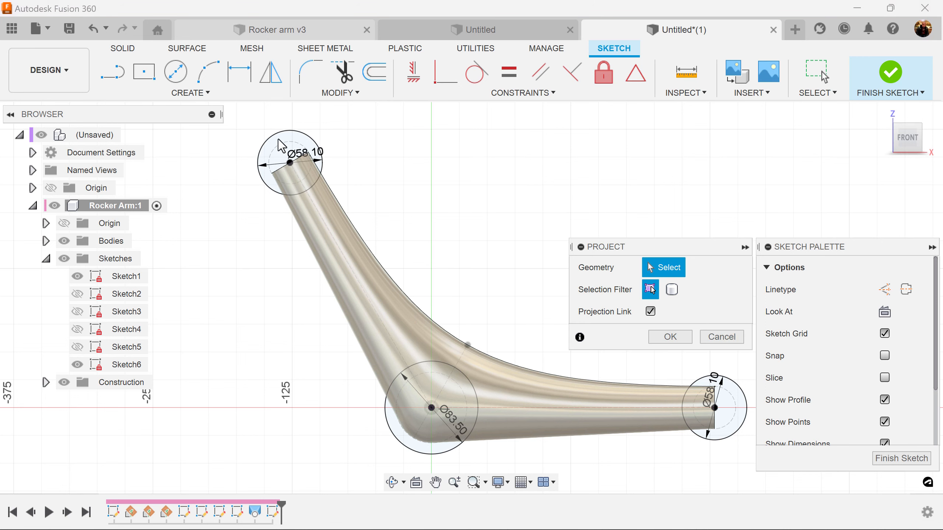
click(285, 150)
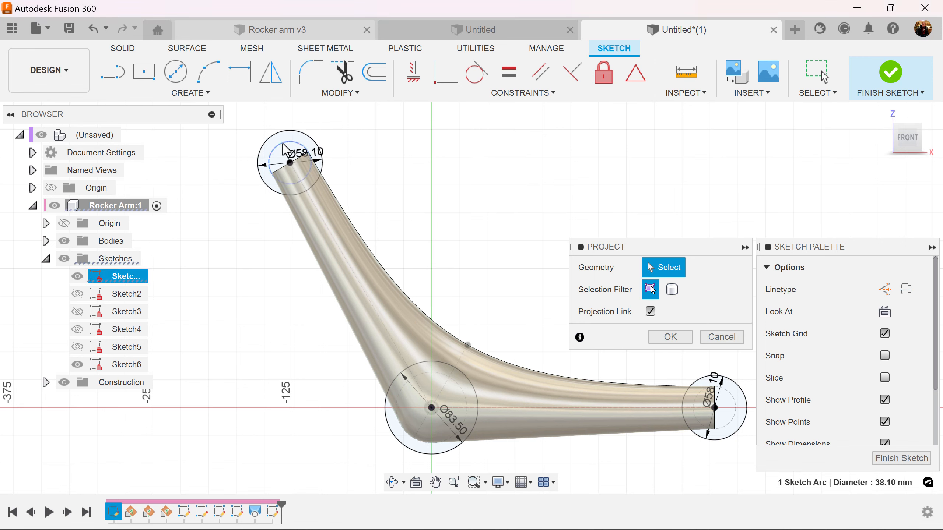
click(435, 381)
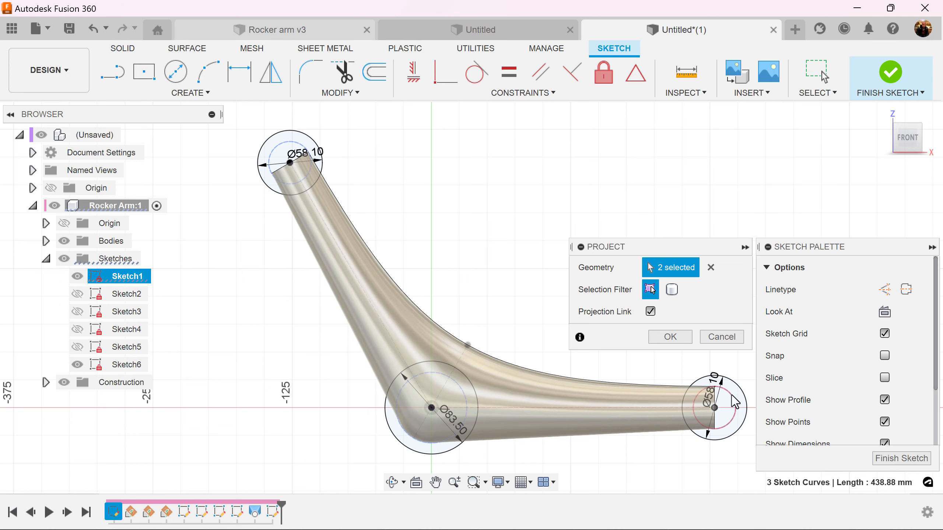
click(677, 339)
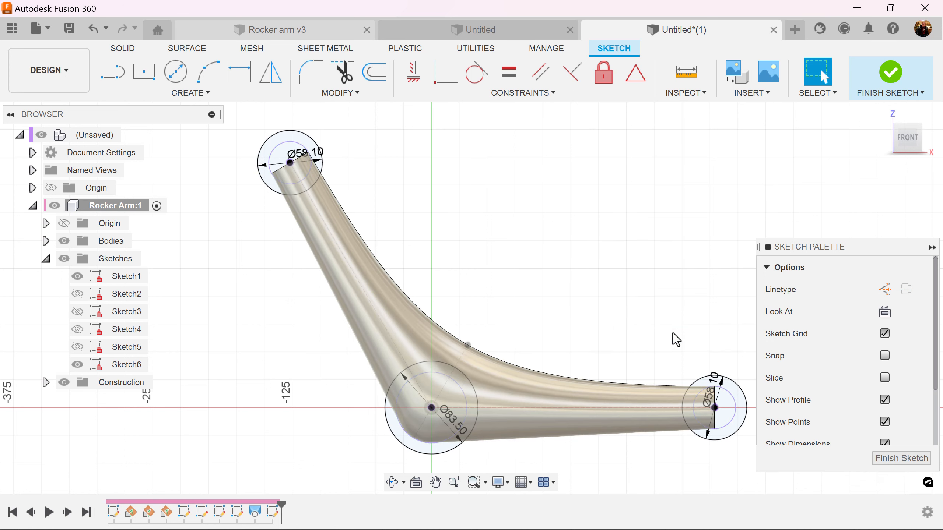
click(886, 459)
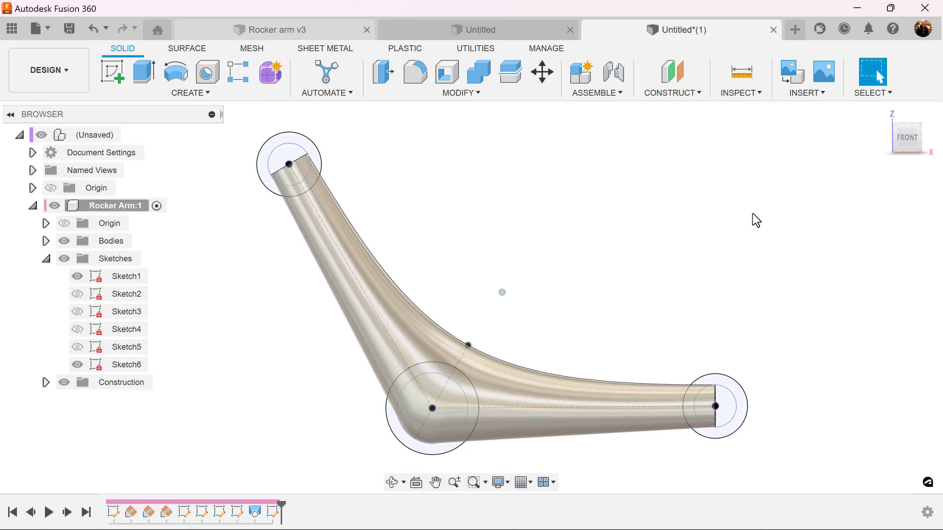
Start an Extrude and select the outer ring and inner circle profiles at both arm ends and the central hub
click(141, 76)
click(315, 145)
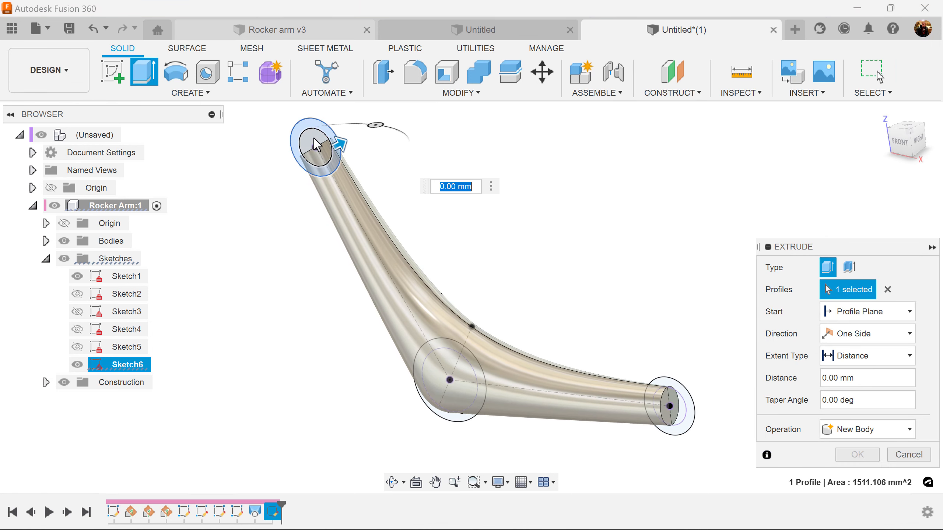
click(314, 150)
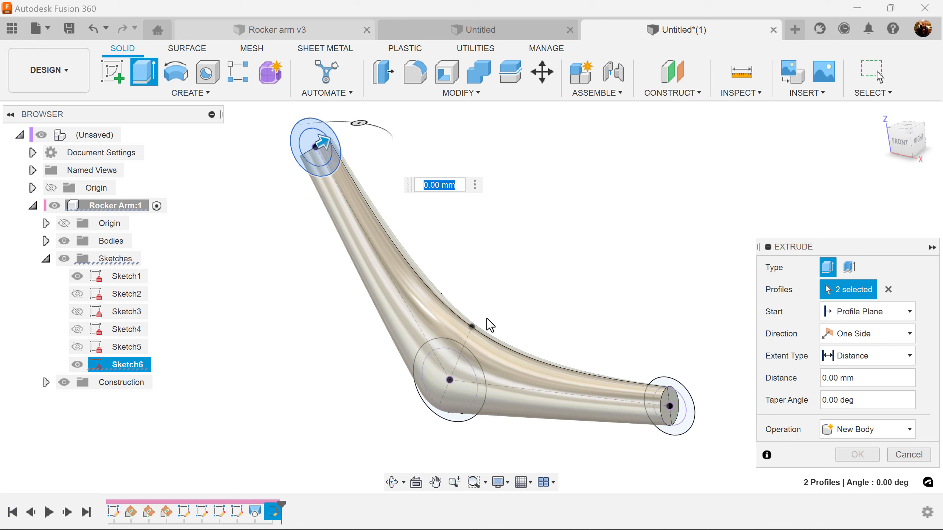
click(684, 393)
click(679, 407)
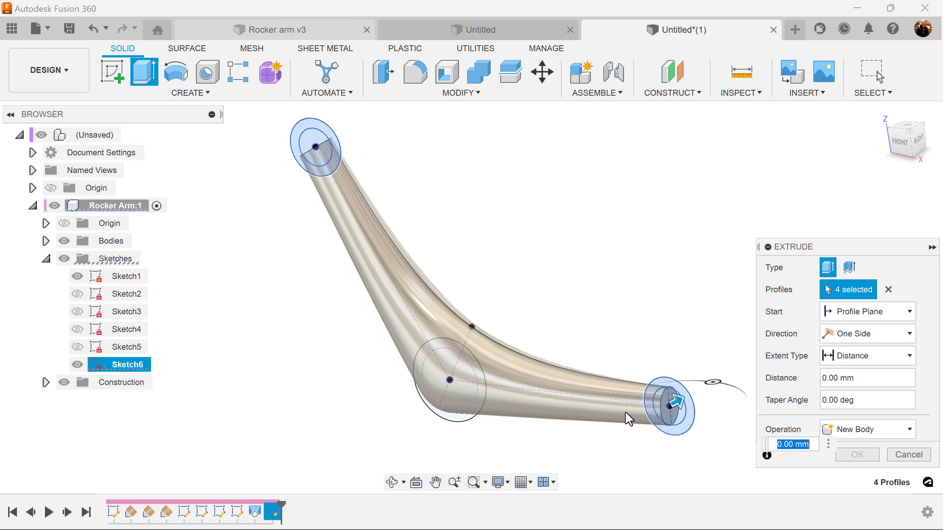
click(460, 418)
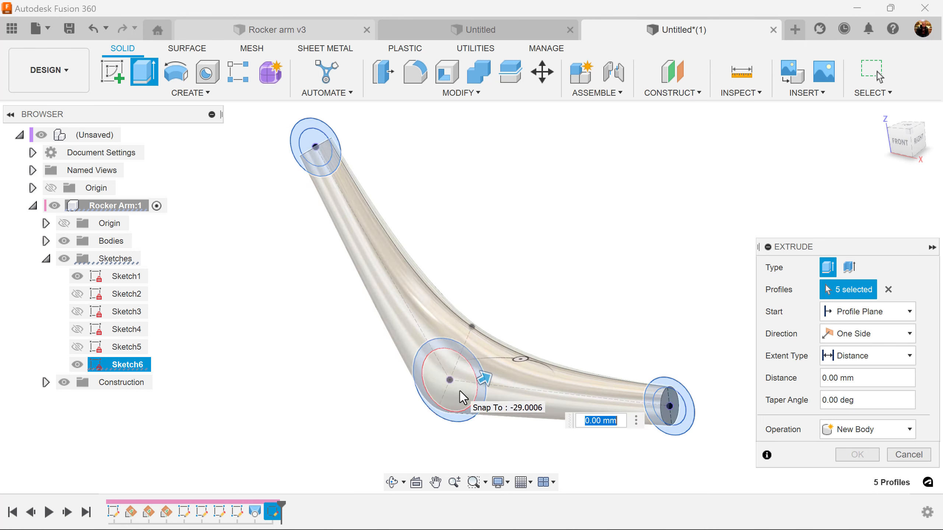
drag(463, 398, 483, 444)
click(482, 441)
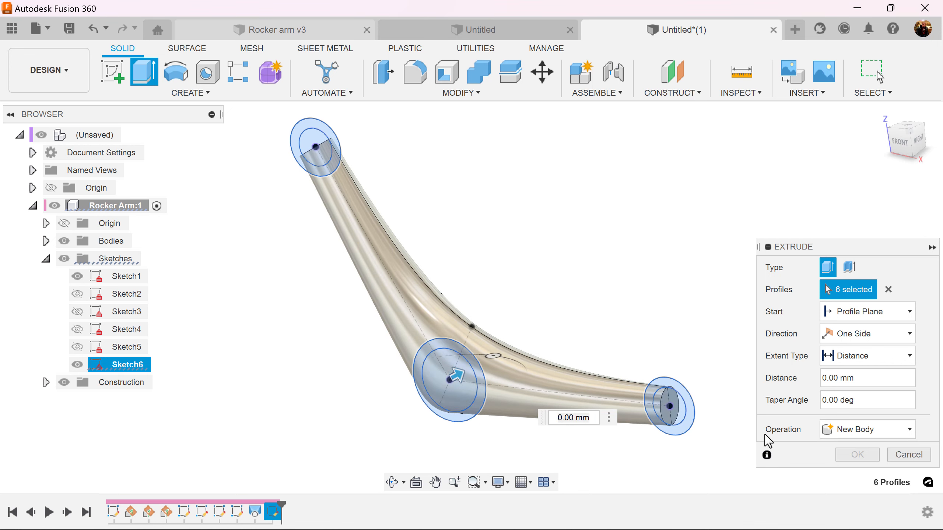
Extrude the selected profiles symmetrically with a 65 mm whole length and a -5 degree taper, joined to the arm body
click(869, 336)
click(872, 381)
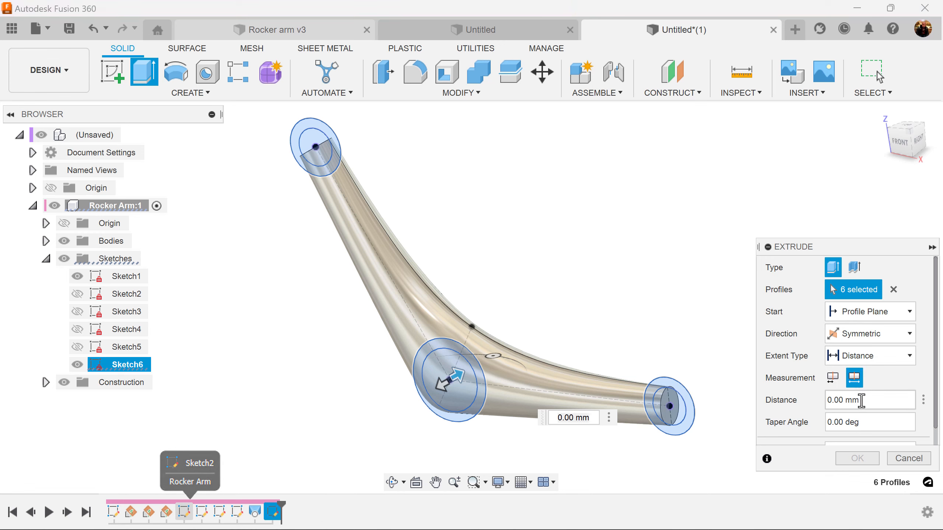
drag(878, 400, 775, 403)
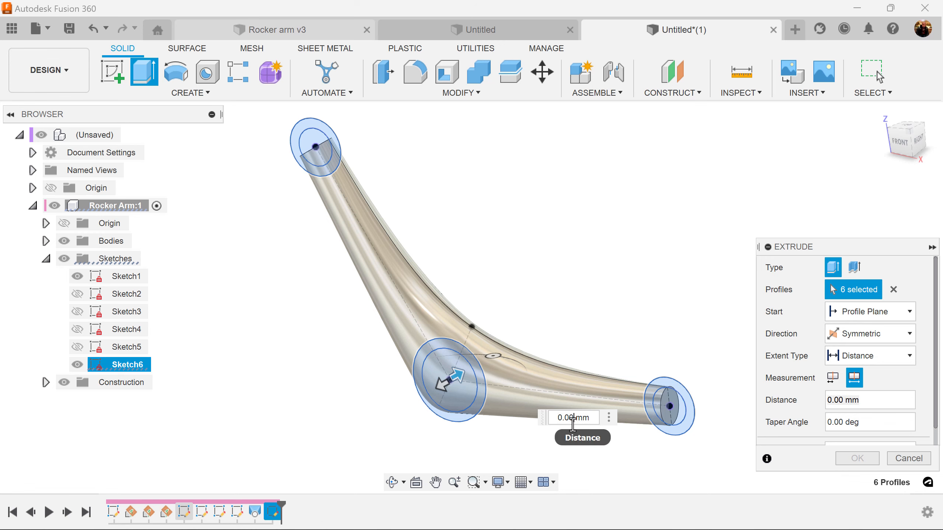
text(65)
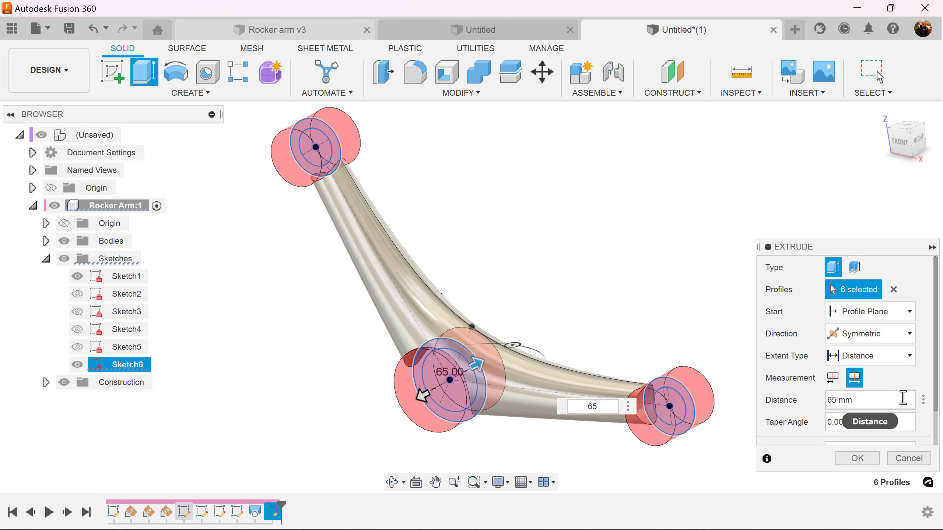
scroll(925, 393, down, 2)
click(875, 414)
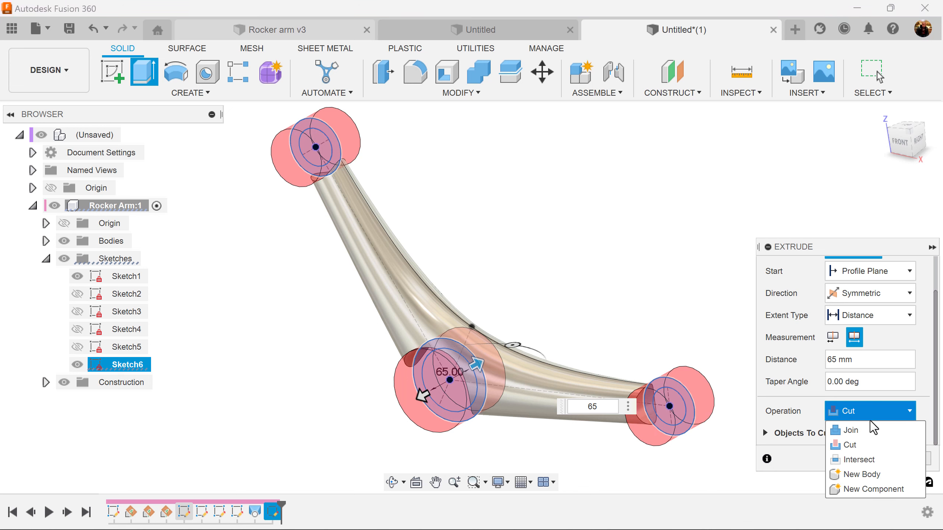
click(868, 430)
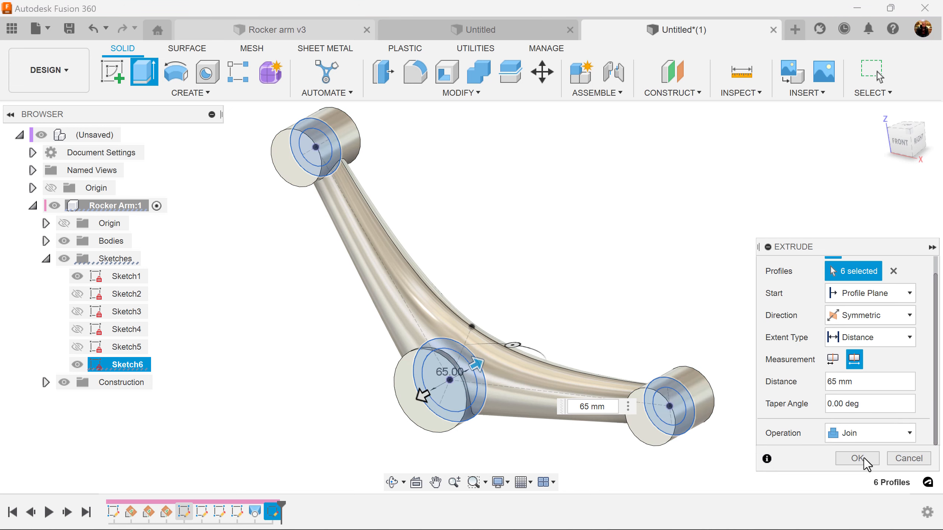
drag(862, 405, 791, 405)
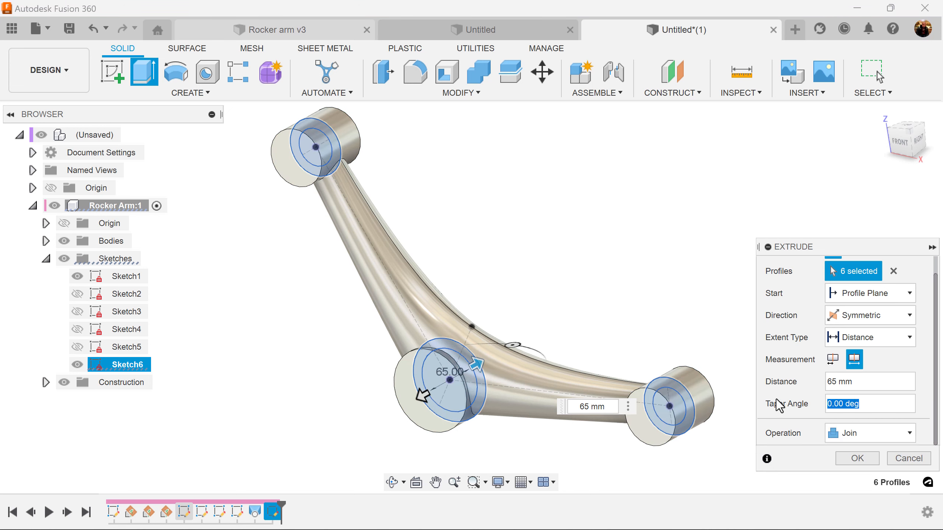
text(-5)
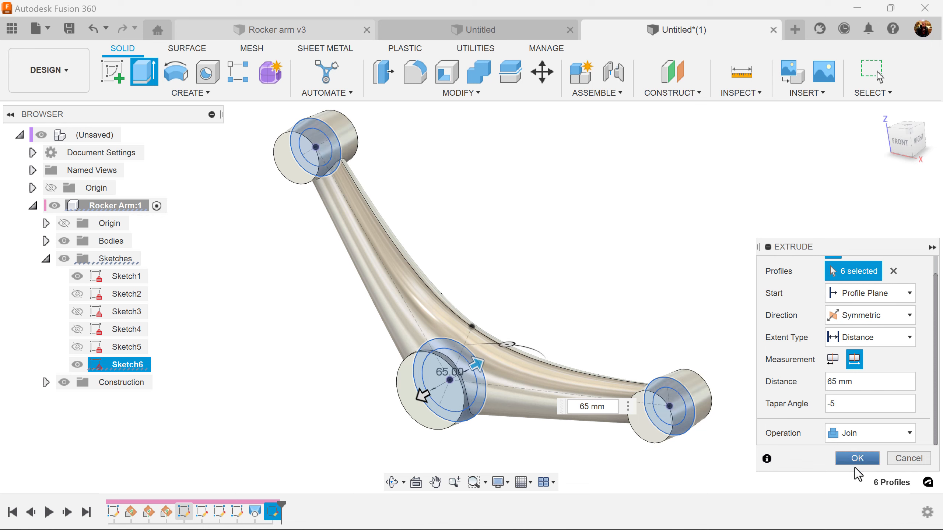
click(867, 457)
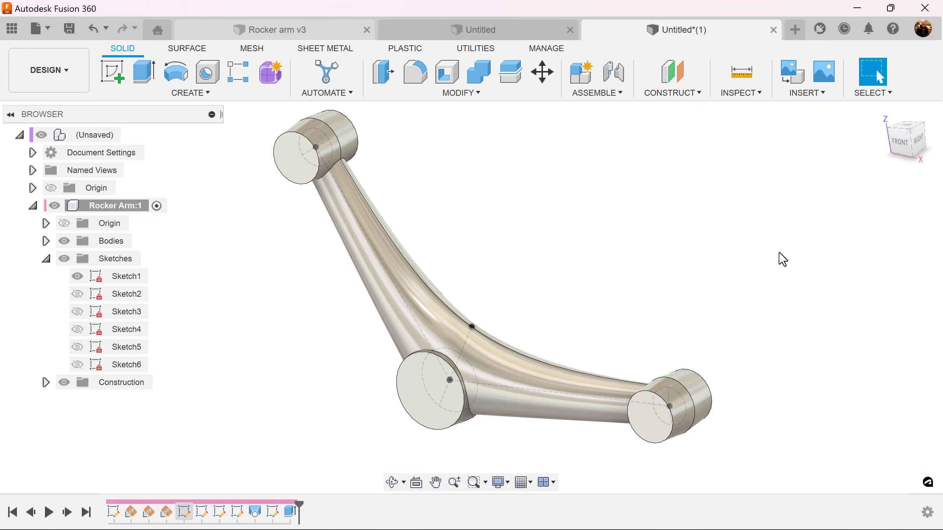
Cut Sketch6's three inner circles symmetrically through all, boring the two end bosses and the central hub, and hide Sketch1 and Sketch6
click(144, 72)
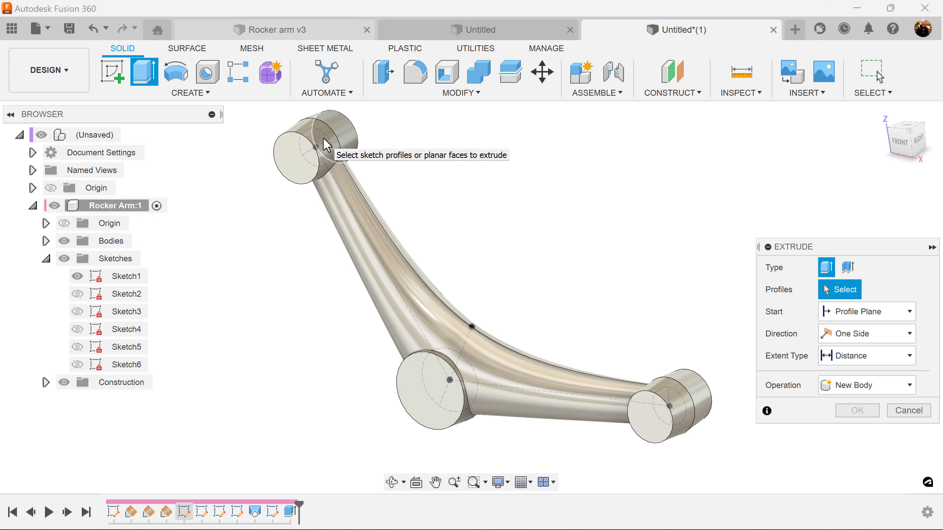
click(77, 364)
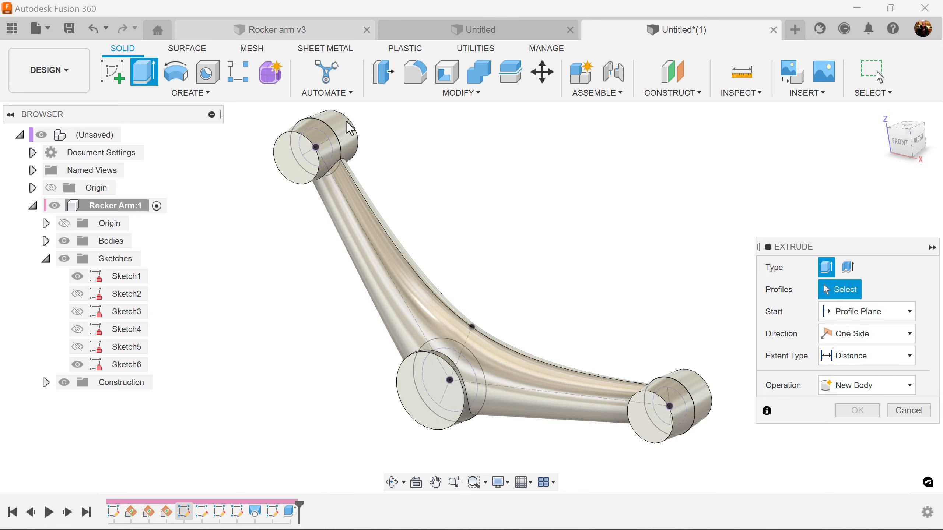
click(316, 139)
drag(467, 368, 489, 422)
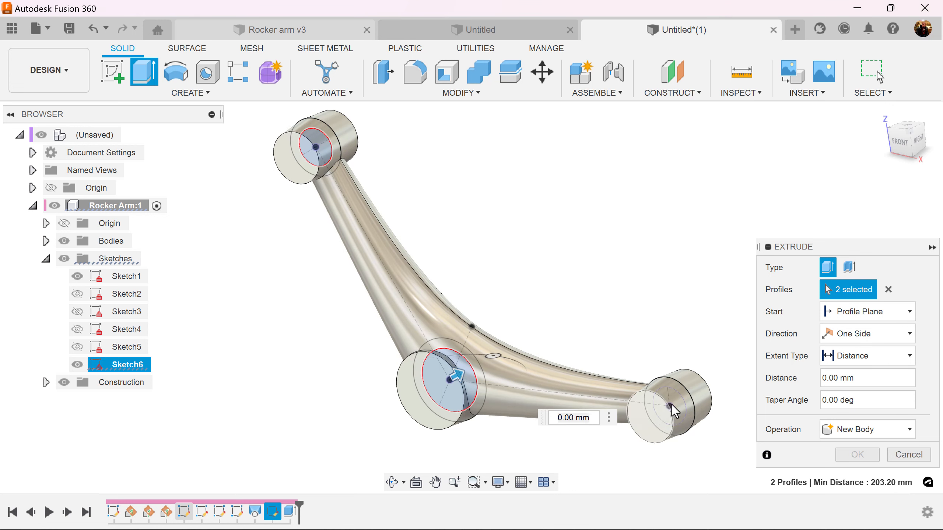
drag(680, 401, 692, 454)
click(888, 333)
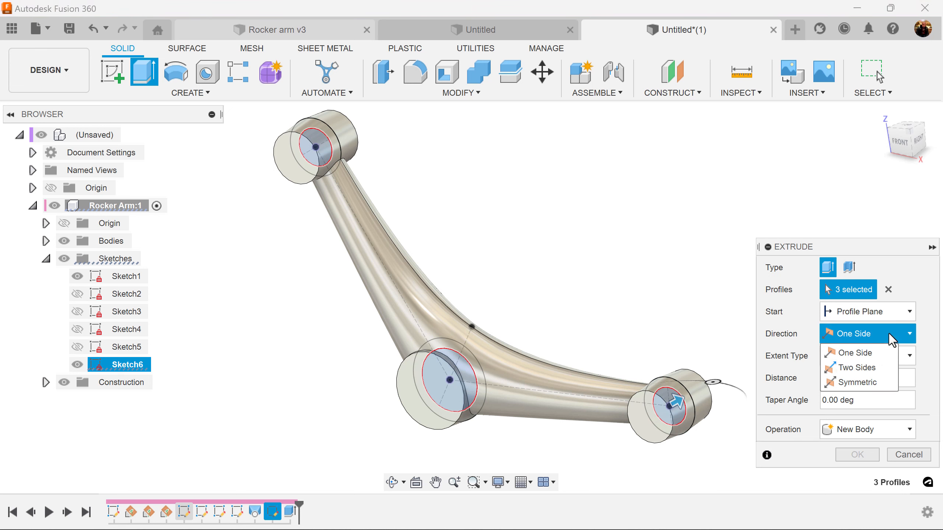
click(880, 386)
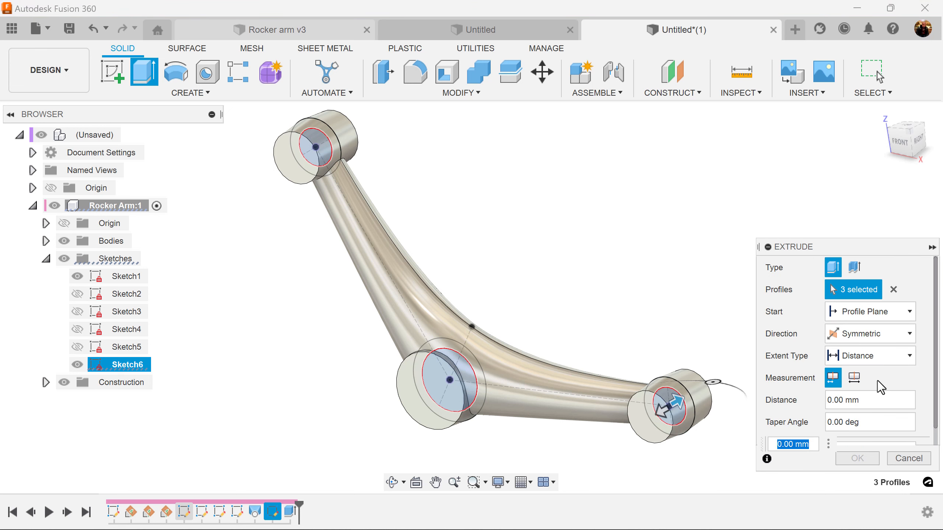
click(886, 355)
click(881, 387)
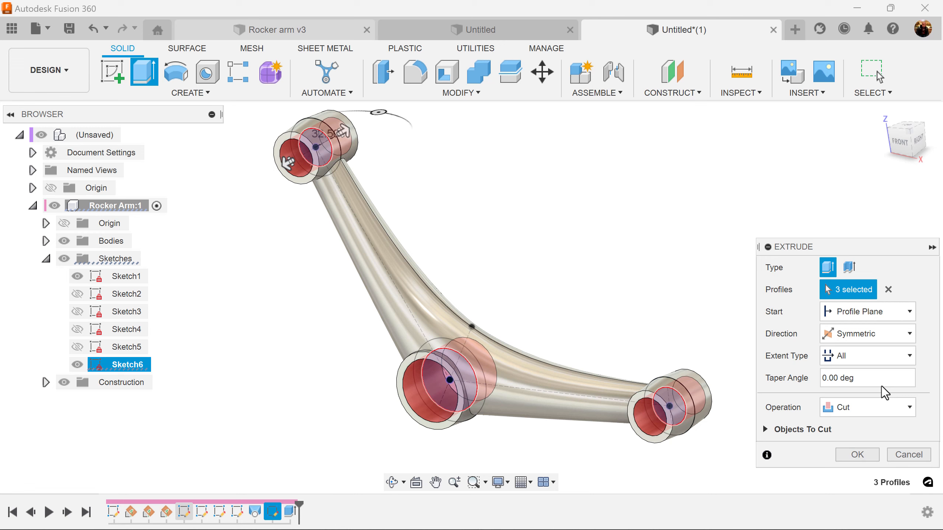
click(856, 456)
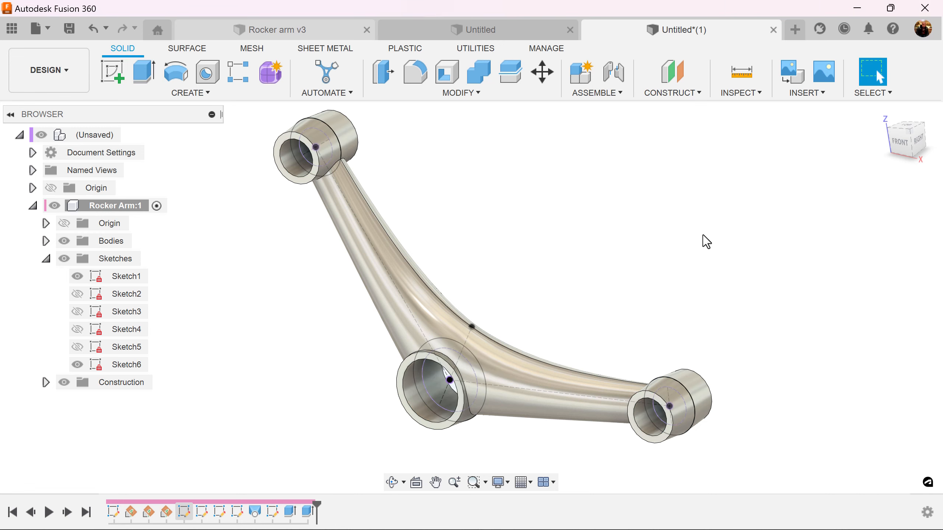
click(78, 365)
click(77, 276)
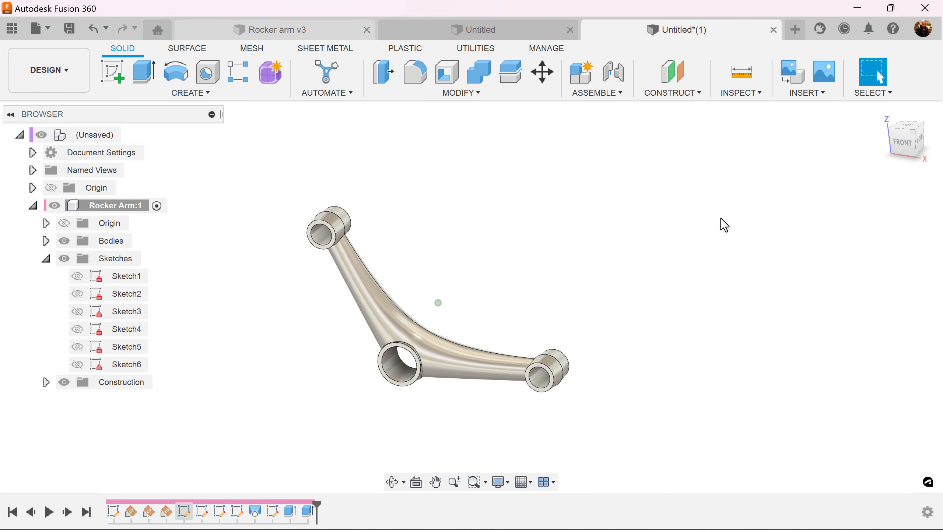
Fillet the lofted arm face with a 10 mm radius to blend it into the bosses
click(412, 74)
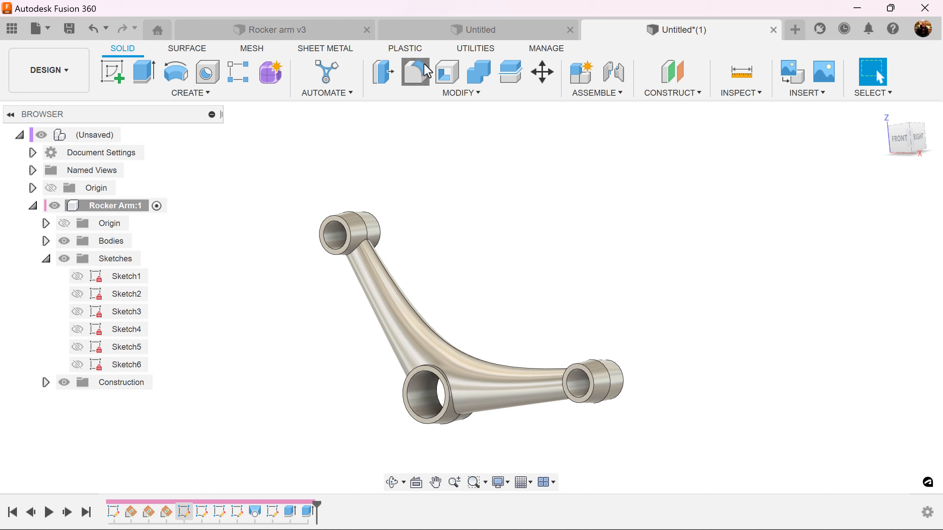
click(390, 296)
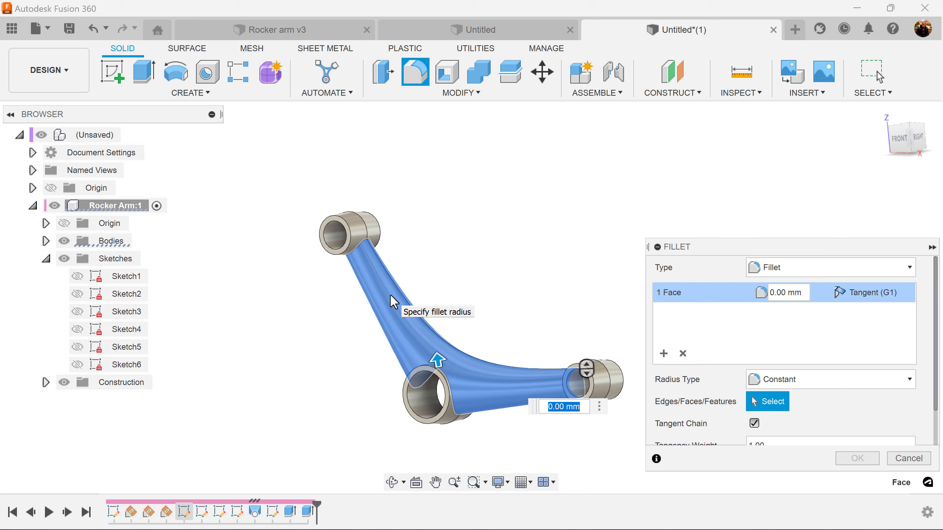
text(10)
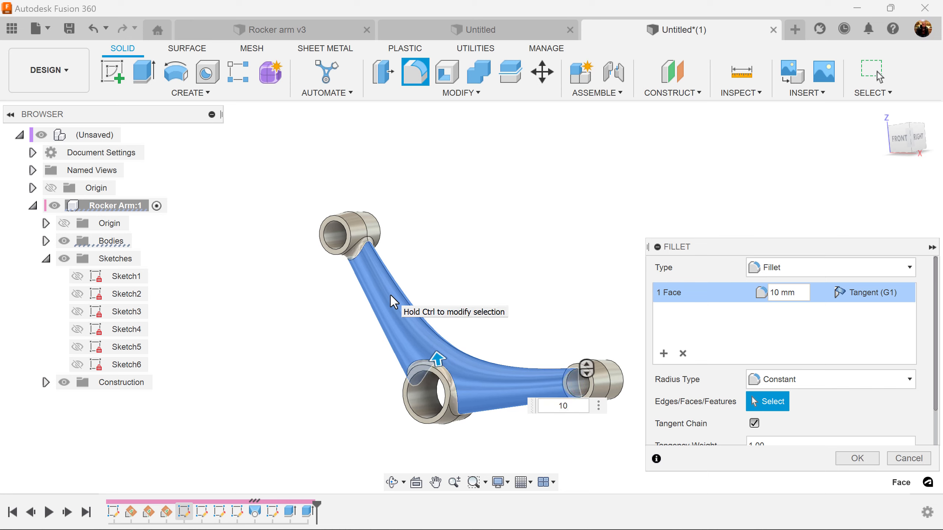
click(863, 459)
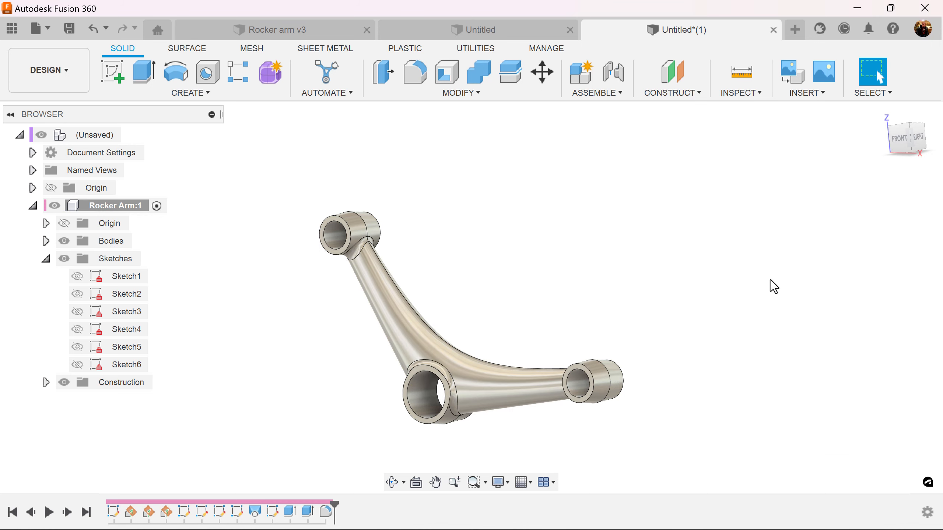
Start a Fillet and select the front and rear ring faces of the upper arm's end boss
scroll(509, 230, up, 1)
click(416, 74)
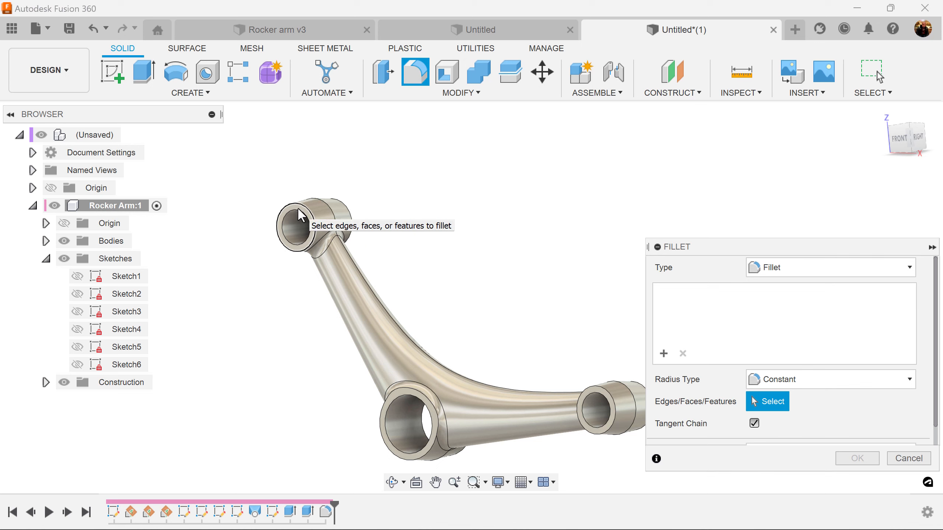
scroll(298, 208, up, 2)
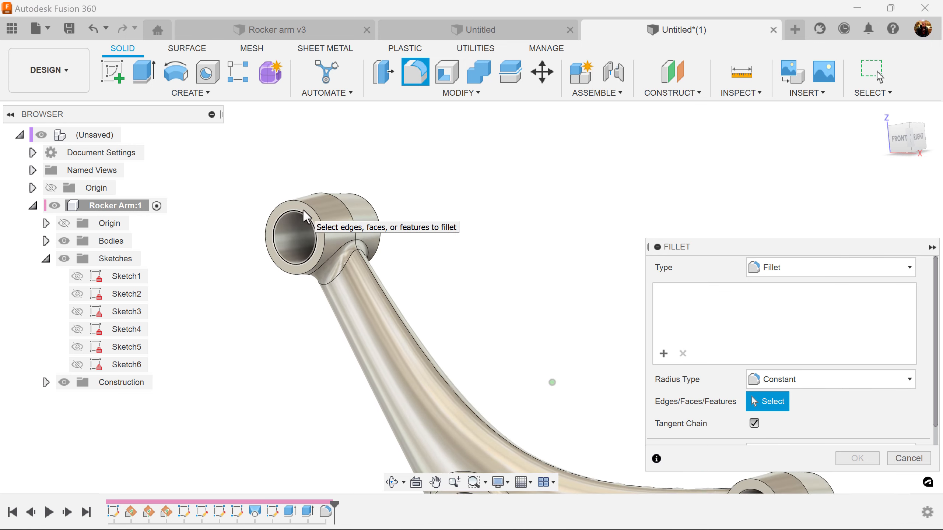
shift+middle_drag(304, 211, 304, 211)
click(278, 206)
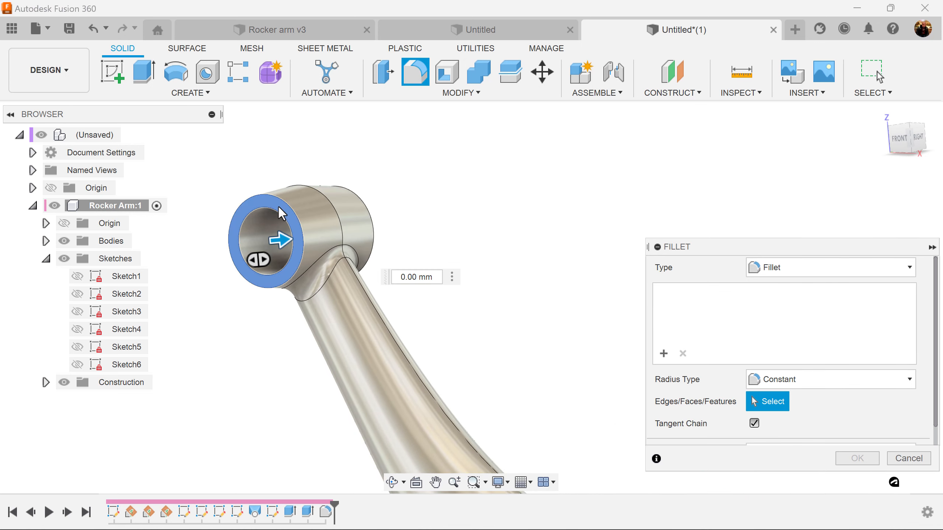
shift+middle_drag(627, 250, 634, 225)
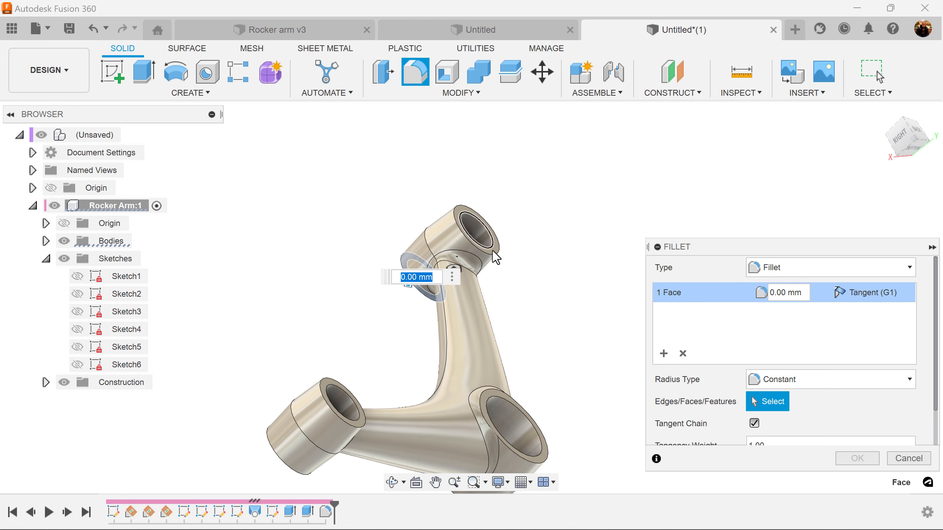
shift+middle_drag(497, 249, 495, 250)
scroll(496, 249, up, 4)
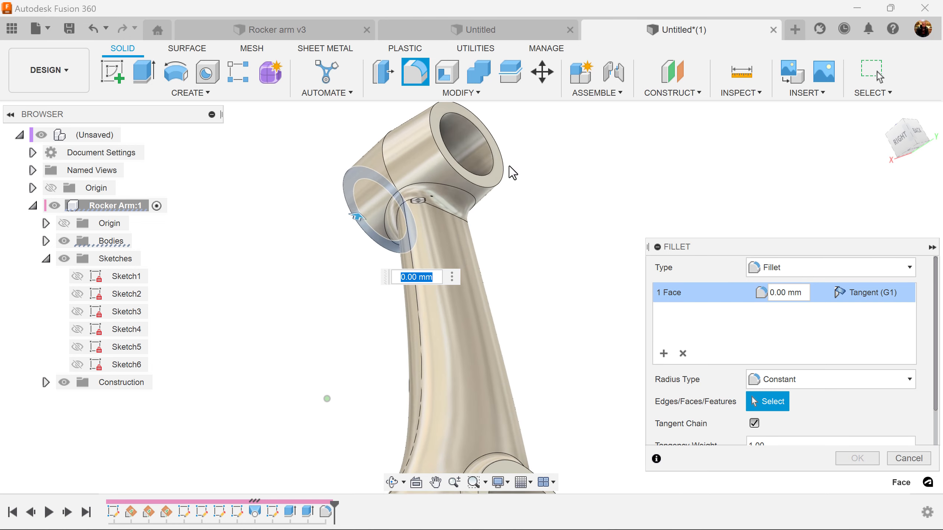
click(501, 182)
Add the rear ring faces of the central hub and the horizontal arm's end boss to the fillet selection
scroll(516, 223, down, 5)
scroll(509, 286, up, 8)
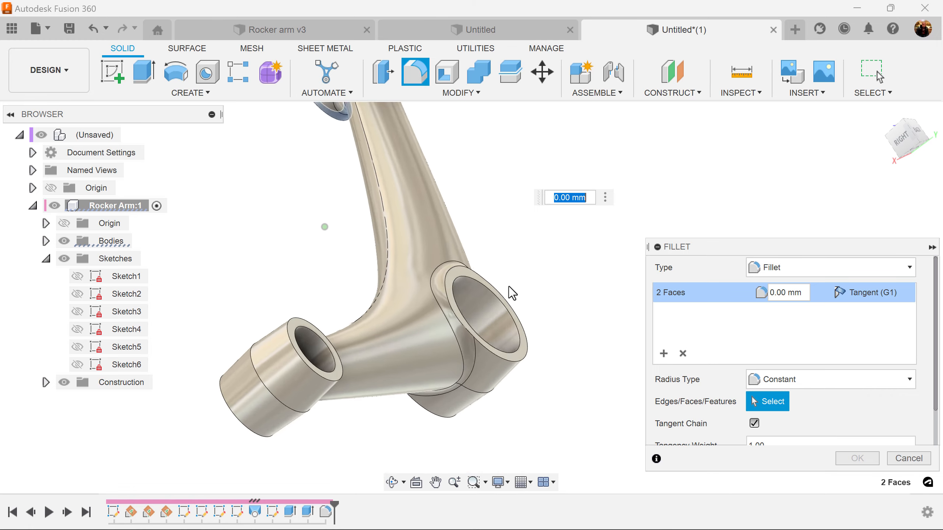
click(459, 286)
scroll(416, 315, down, 1)
middle_drag(412, 320, 507, 234)
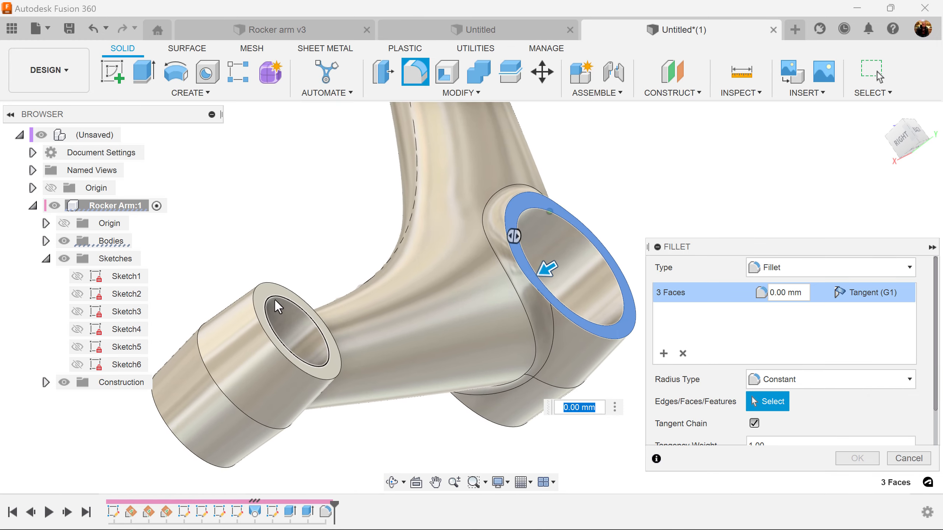
click(274, 292)
Add the front ring faces of the hub and the horizontal arm's end boss, and fillet all selected faces at 0.8 mm
shift+middle_drag(480, 328, 255, 276)
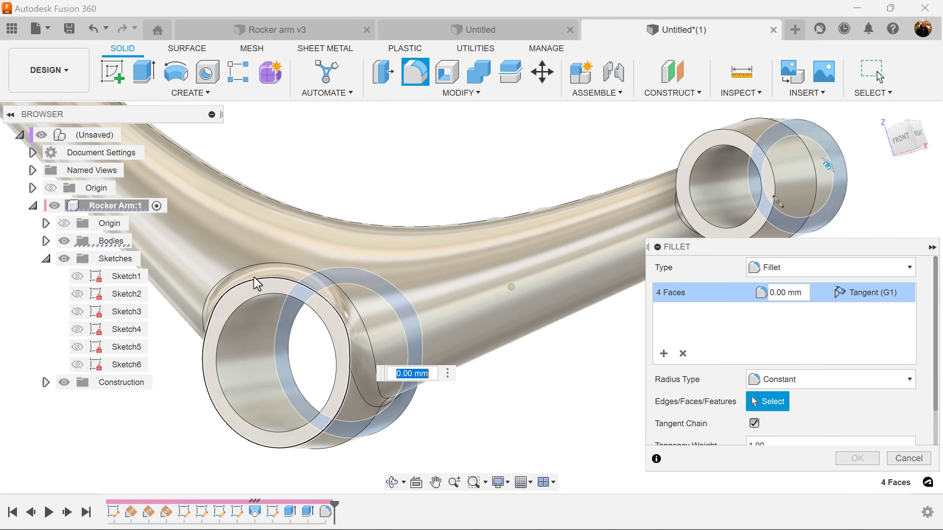
click(253, 291)
scroll(253, 291, down, 3)
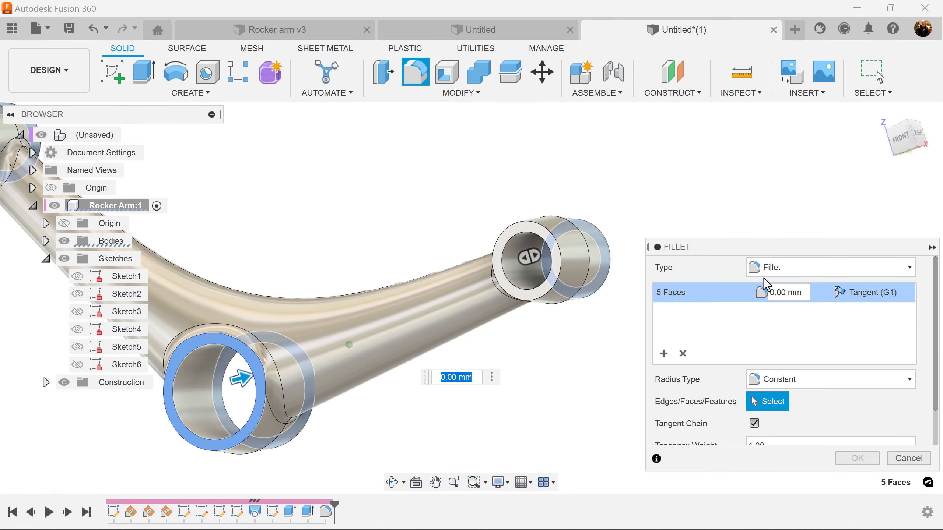
scroll(531, 235, up, 3)
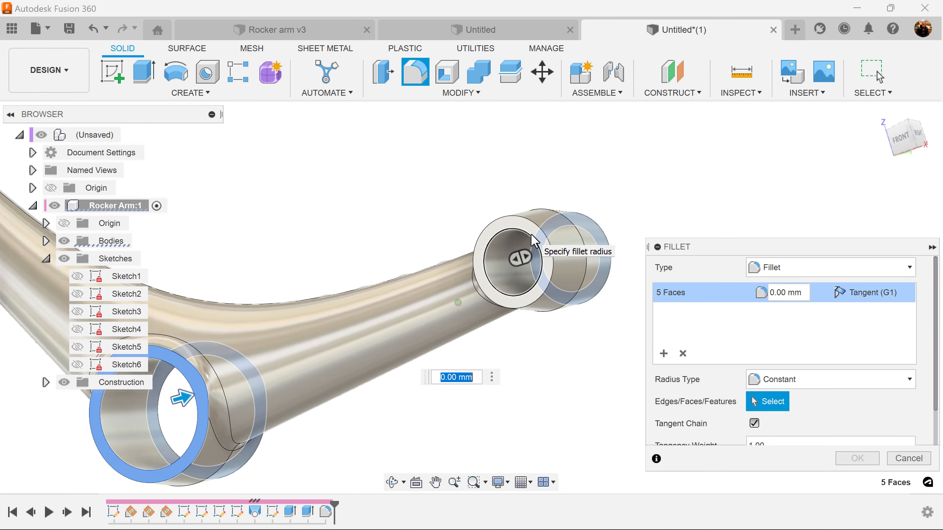
click(532, 235)
scroll(590, 292, down, 1)
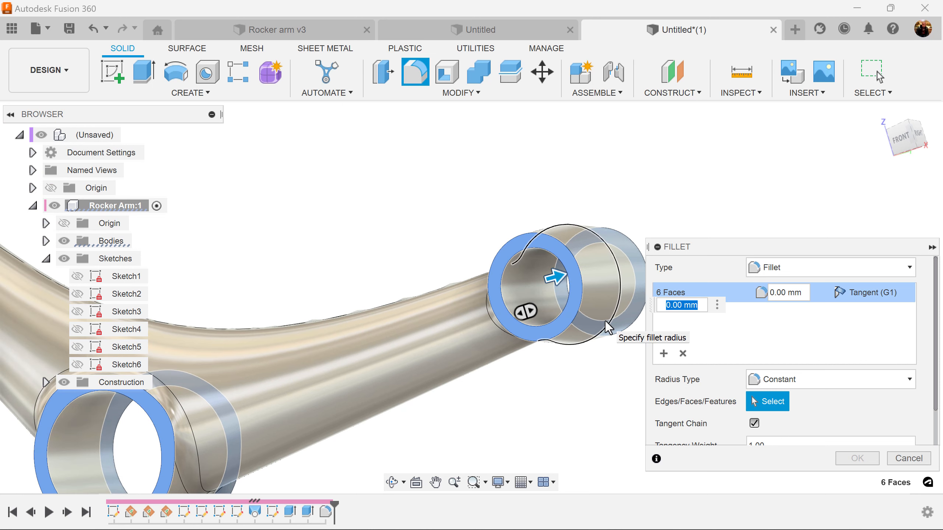
text(.8)
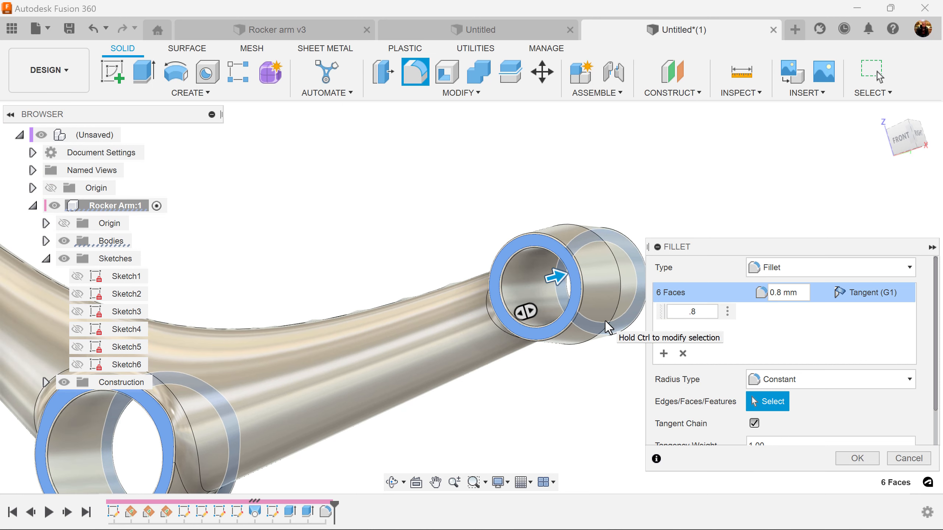
click(858, 458)
scroll(801, 374, down, 3)
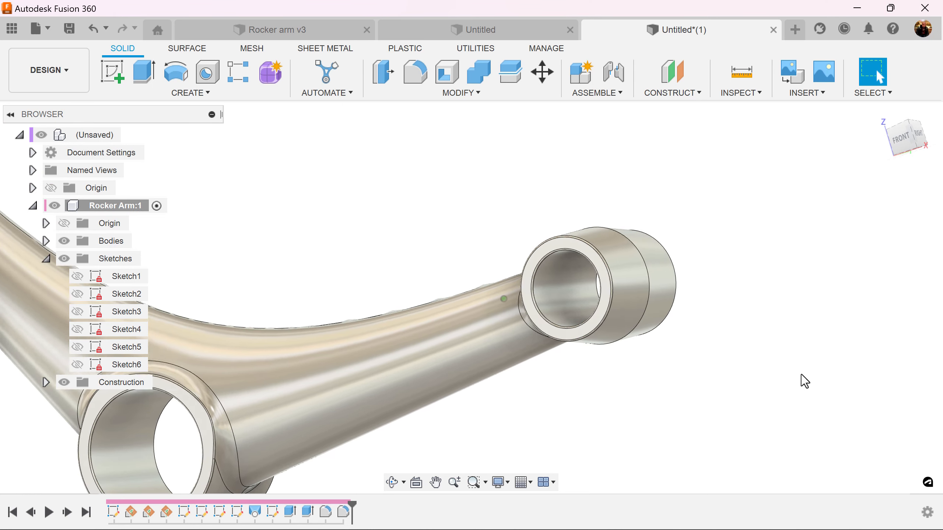